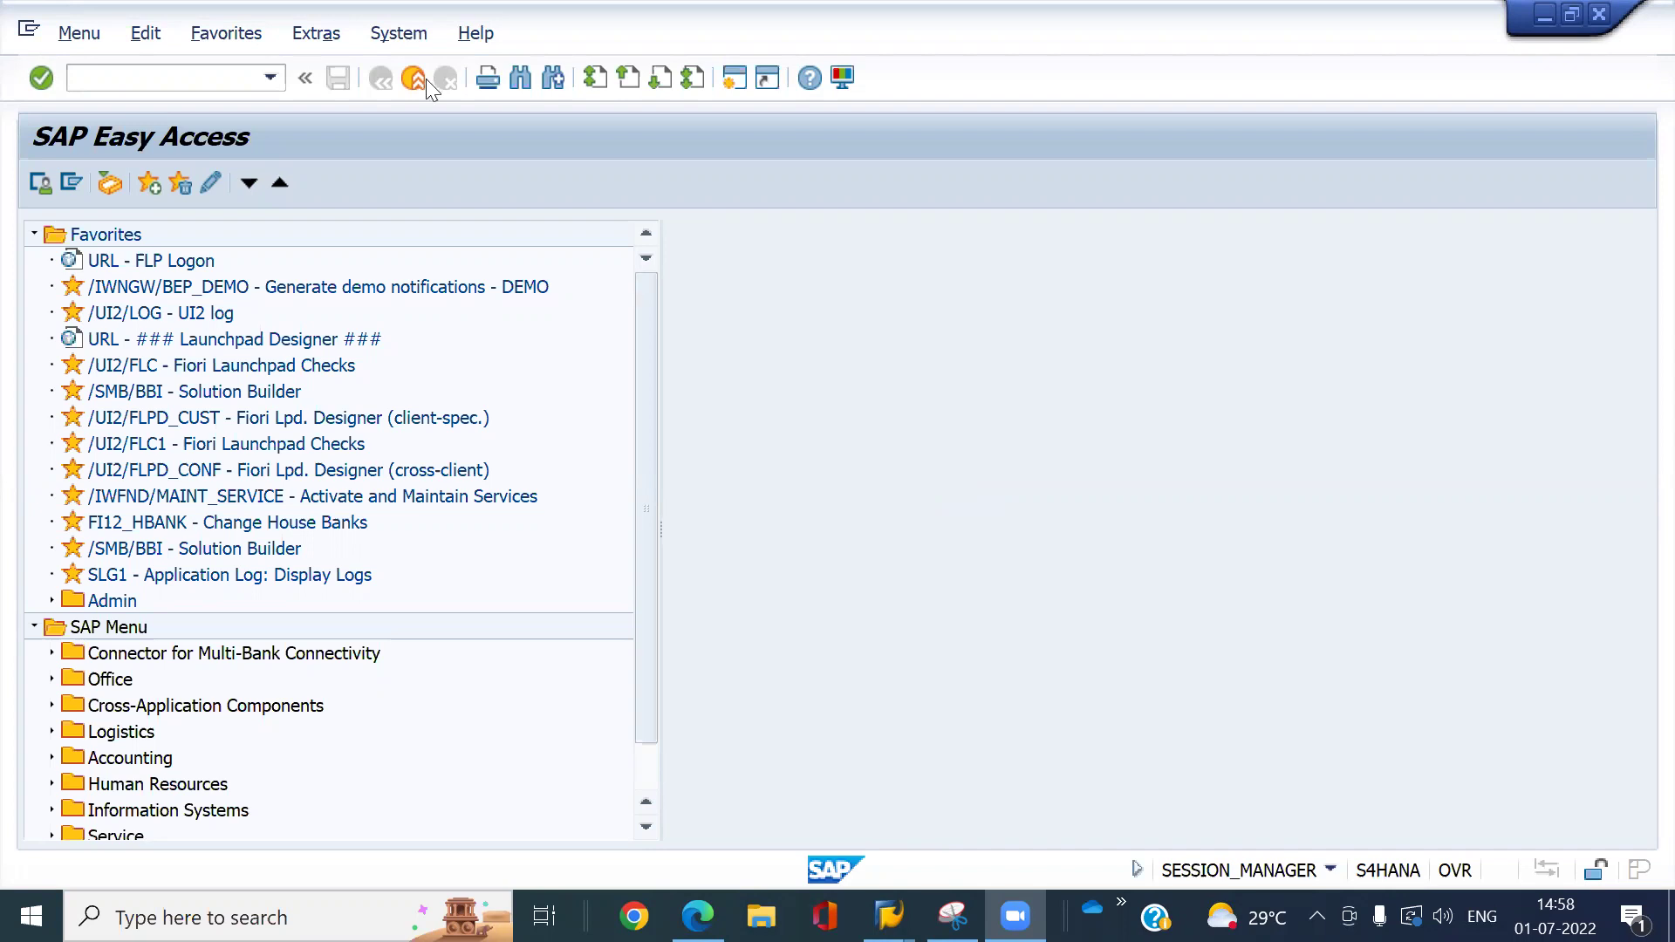
pyautogui.click(187, 80)
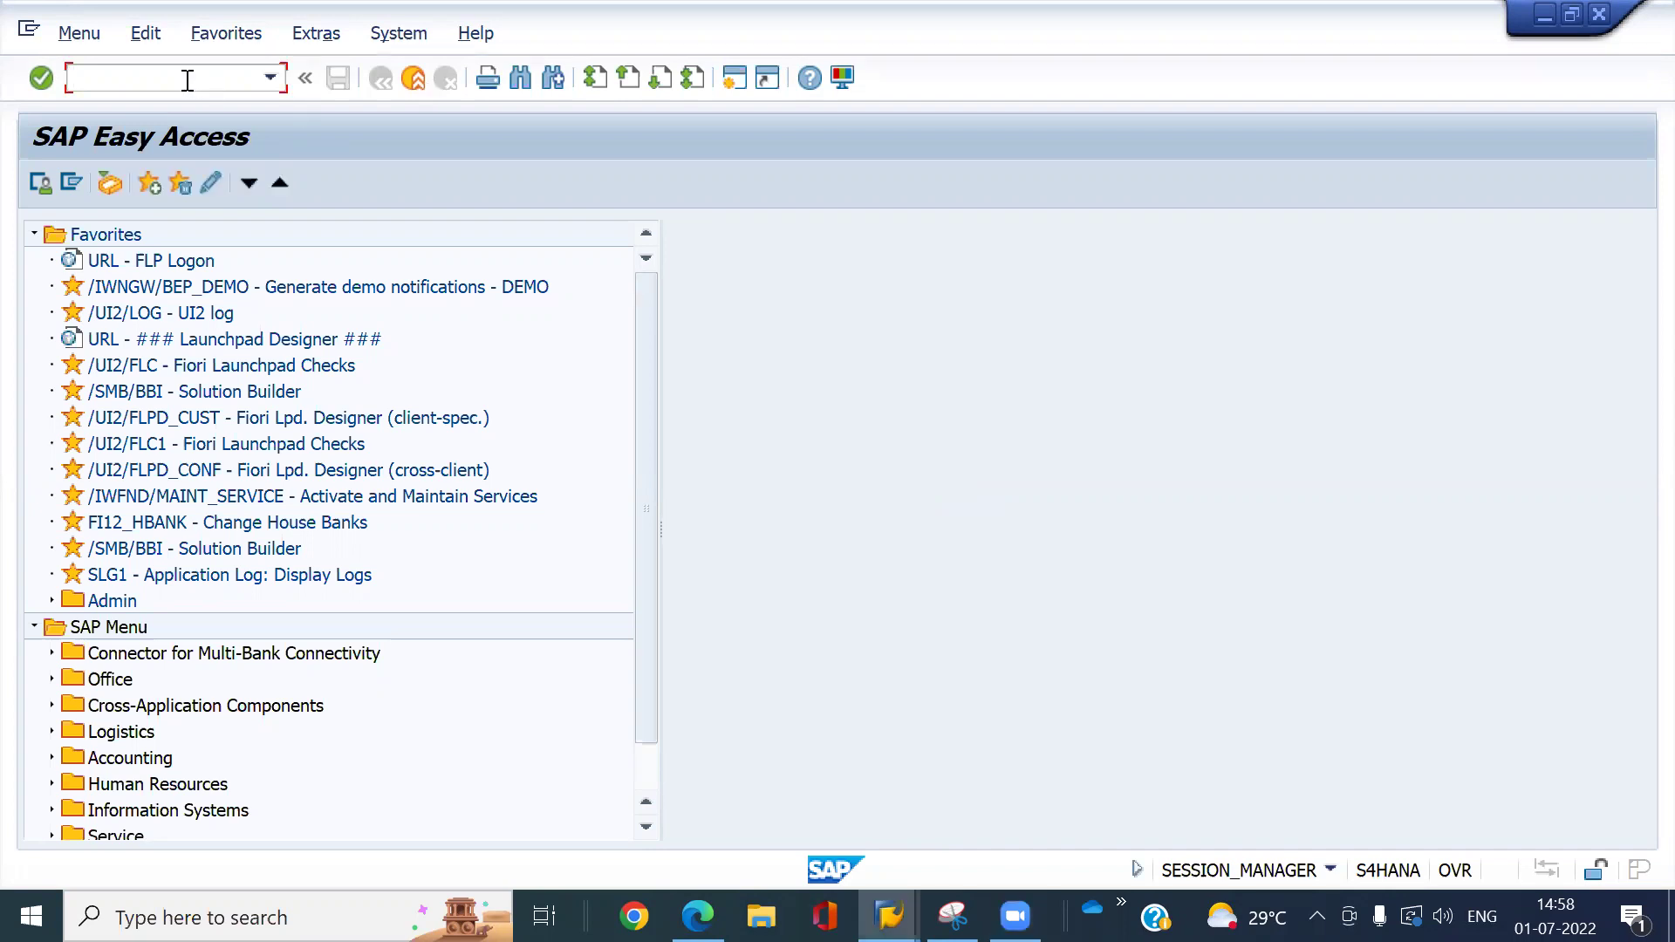
pyautogui.write('bp')
pyautogui.press('Return')
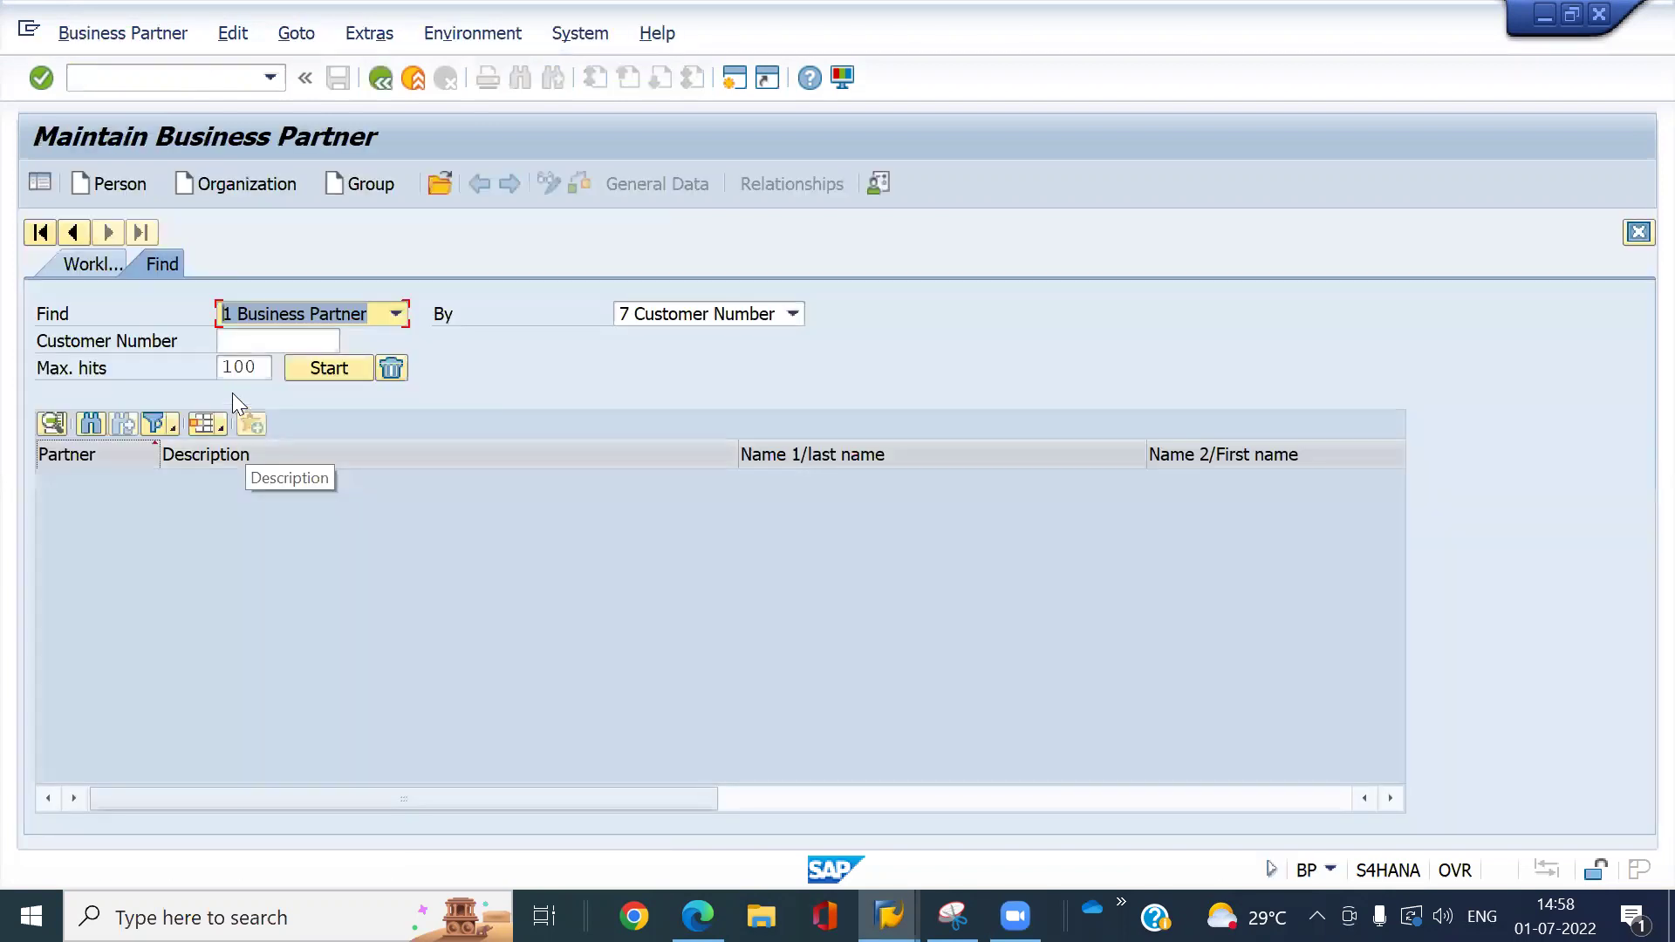
pyautogui.click(252, 340)
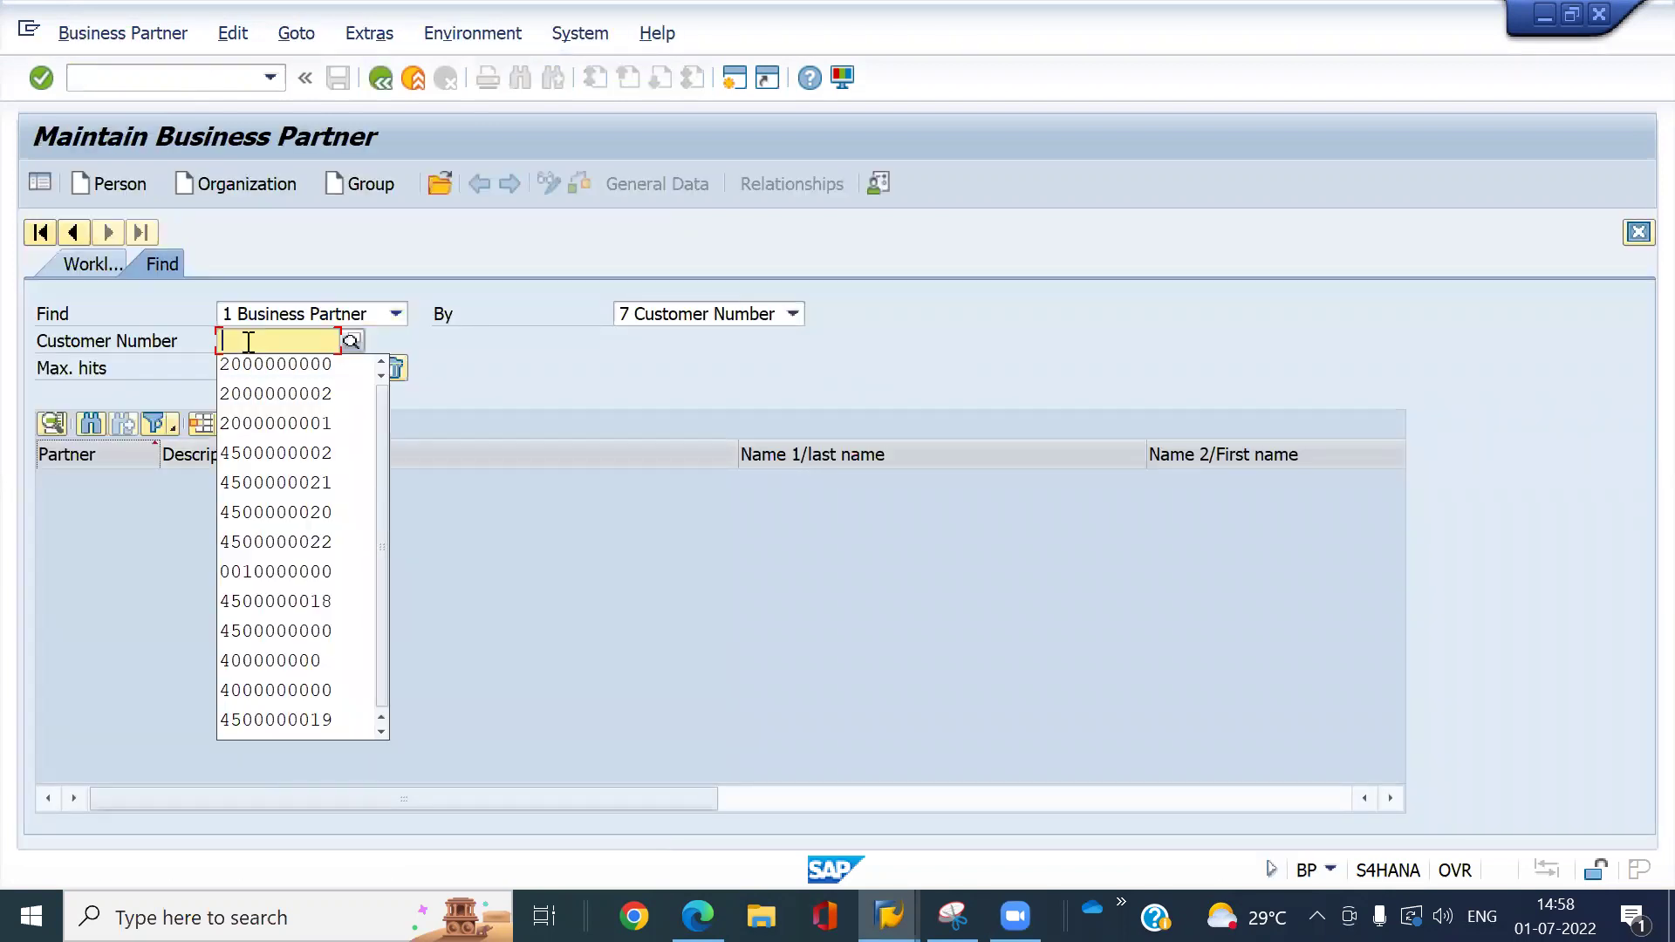
pyautogui.press('Down')
pyautogui.press('Return')
pyautogui.press('Return')
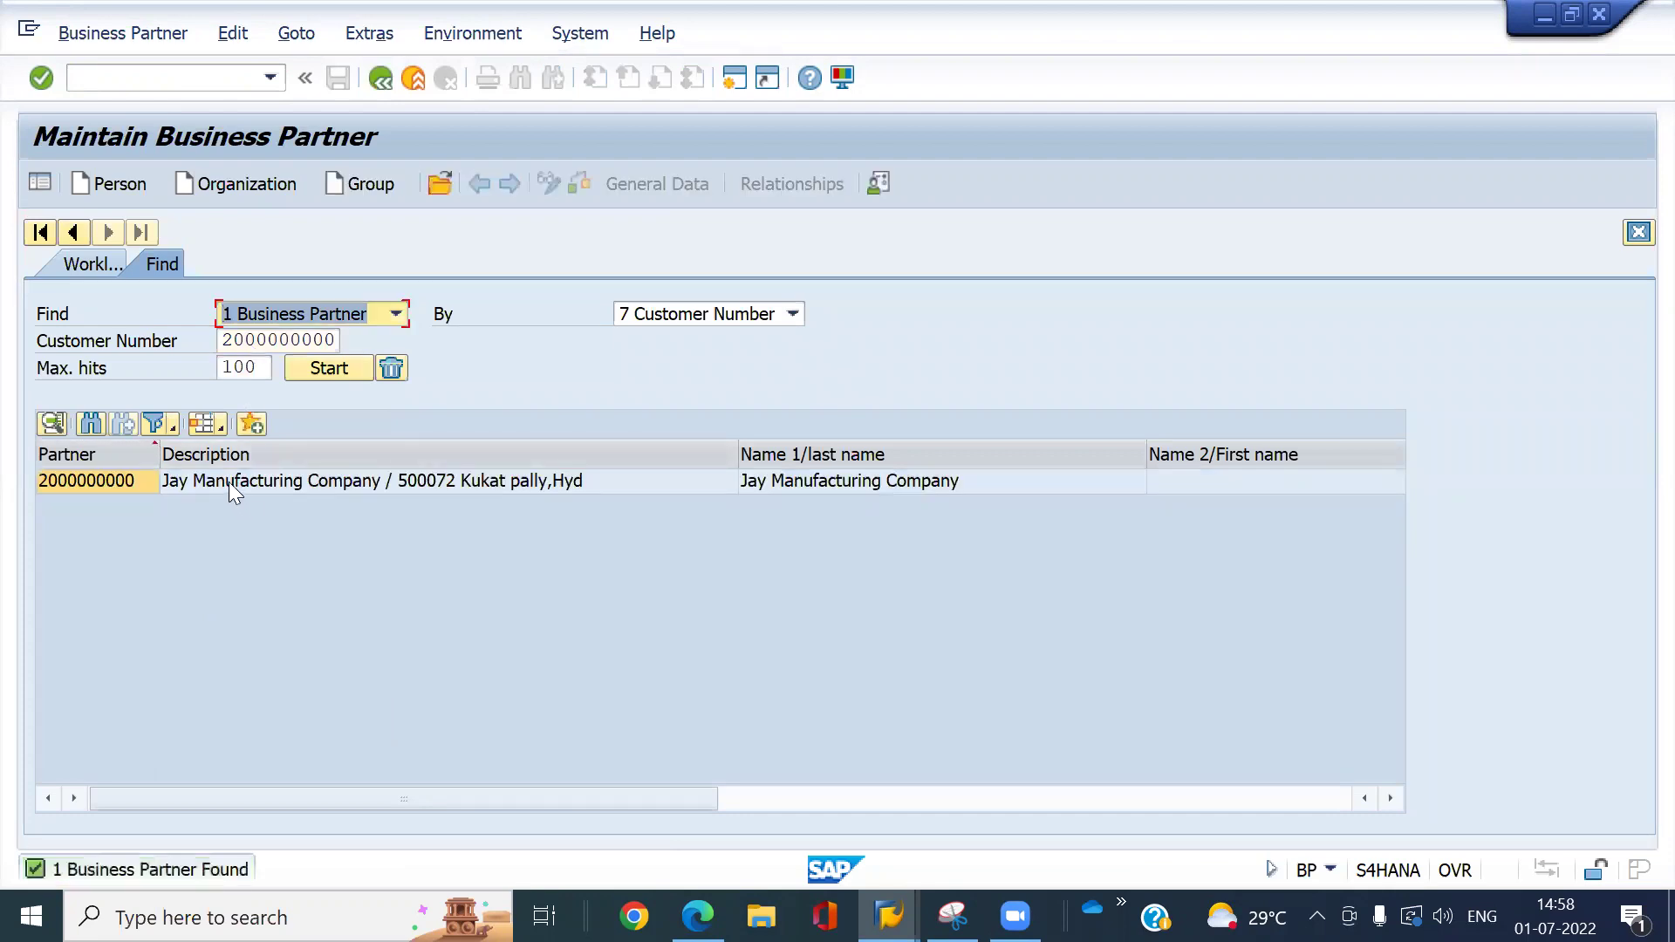
pyautogui.click(231, 482)
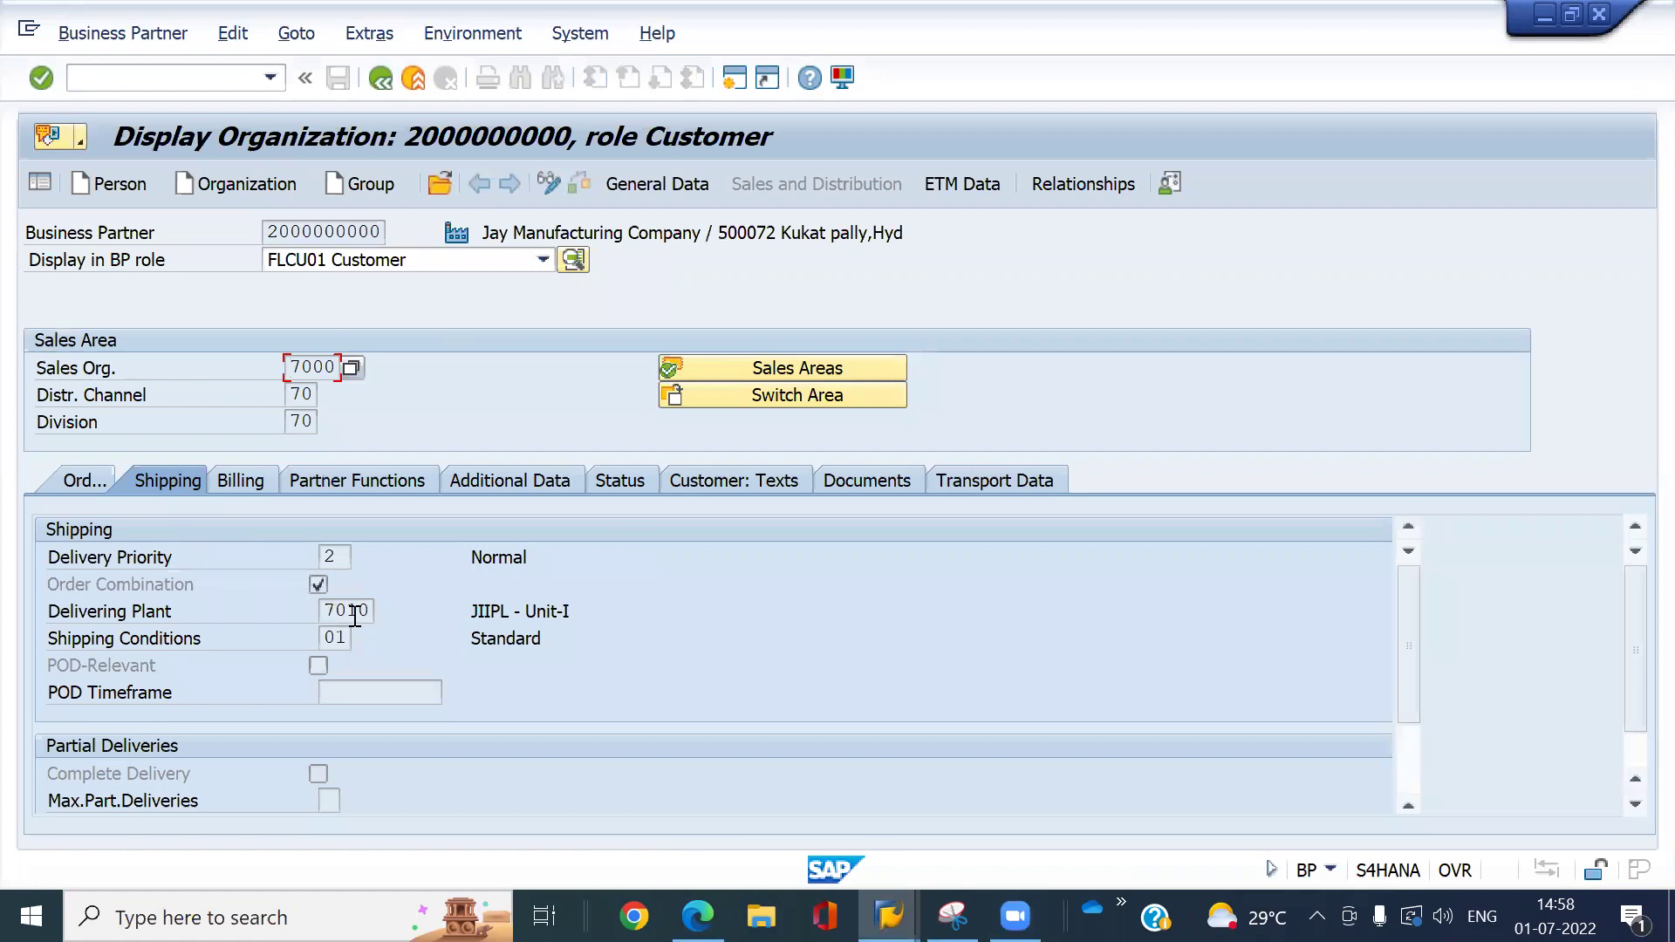
pyautogui.click(82, 484)
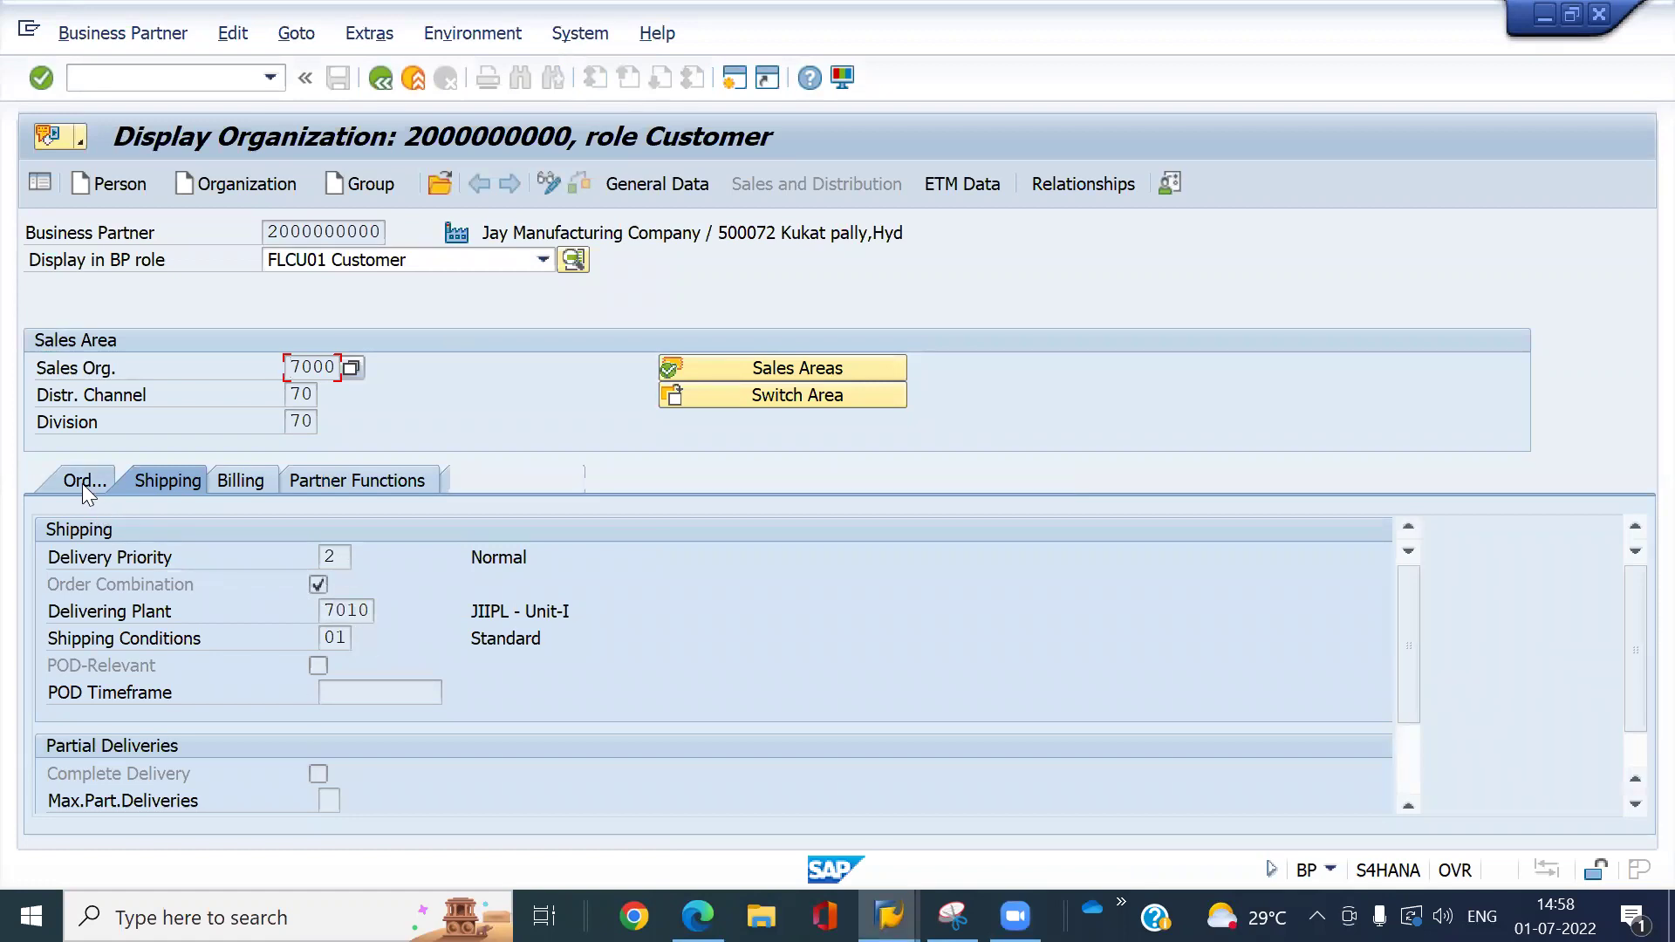
pyautogui.click(187, 481)
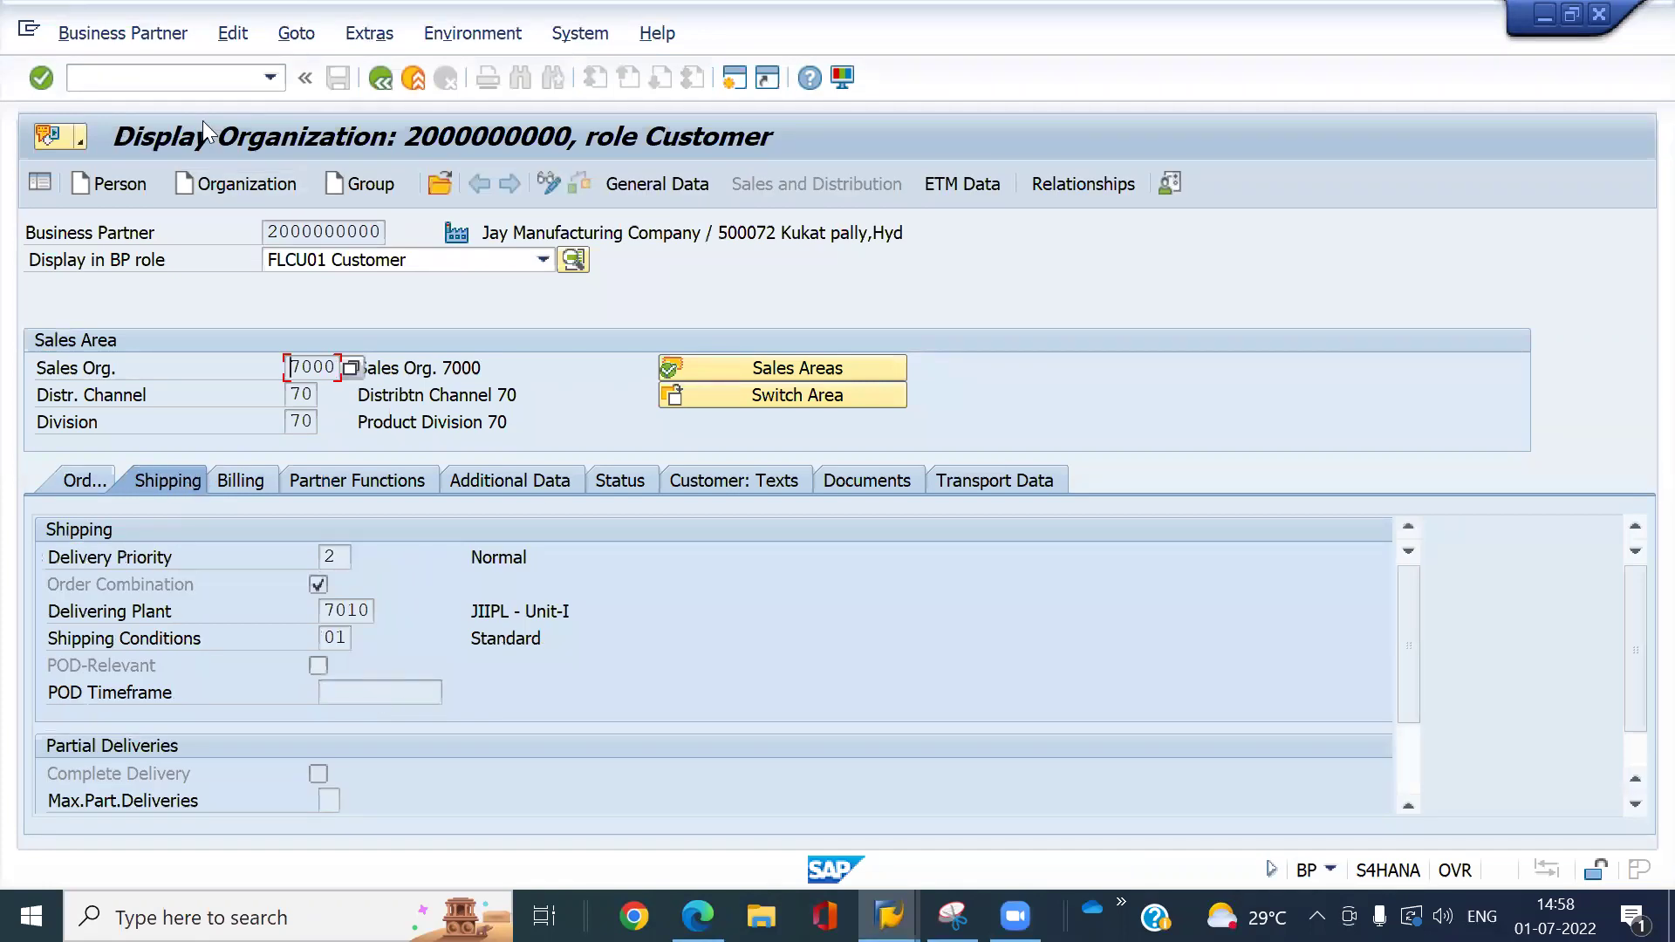
# - In SPRO, expand Purchase Order > Set up Stock Transport Order and run Define Shipping Data for Plants
pyautogui.click(184, 78)
pyautogui.write('/nsp')
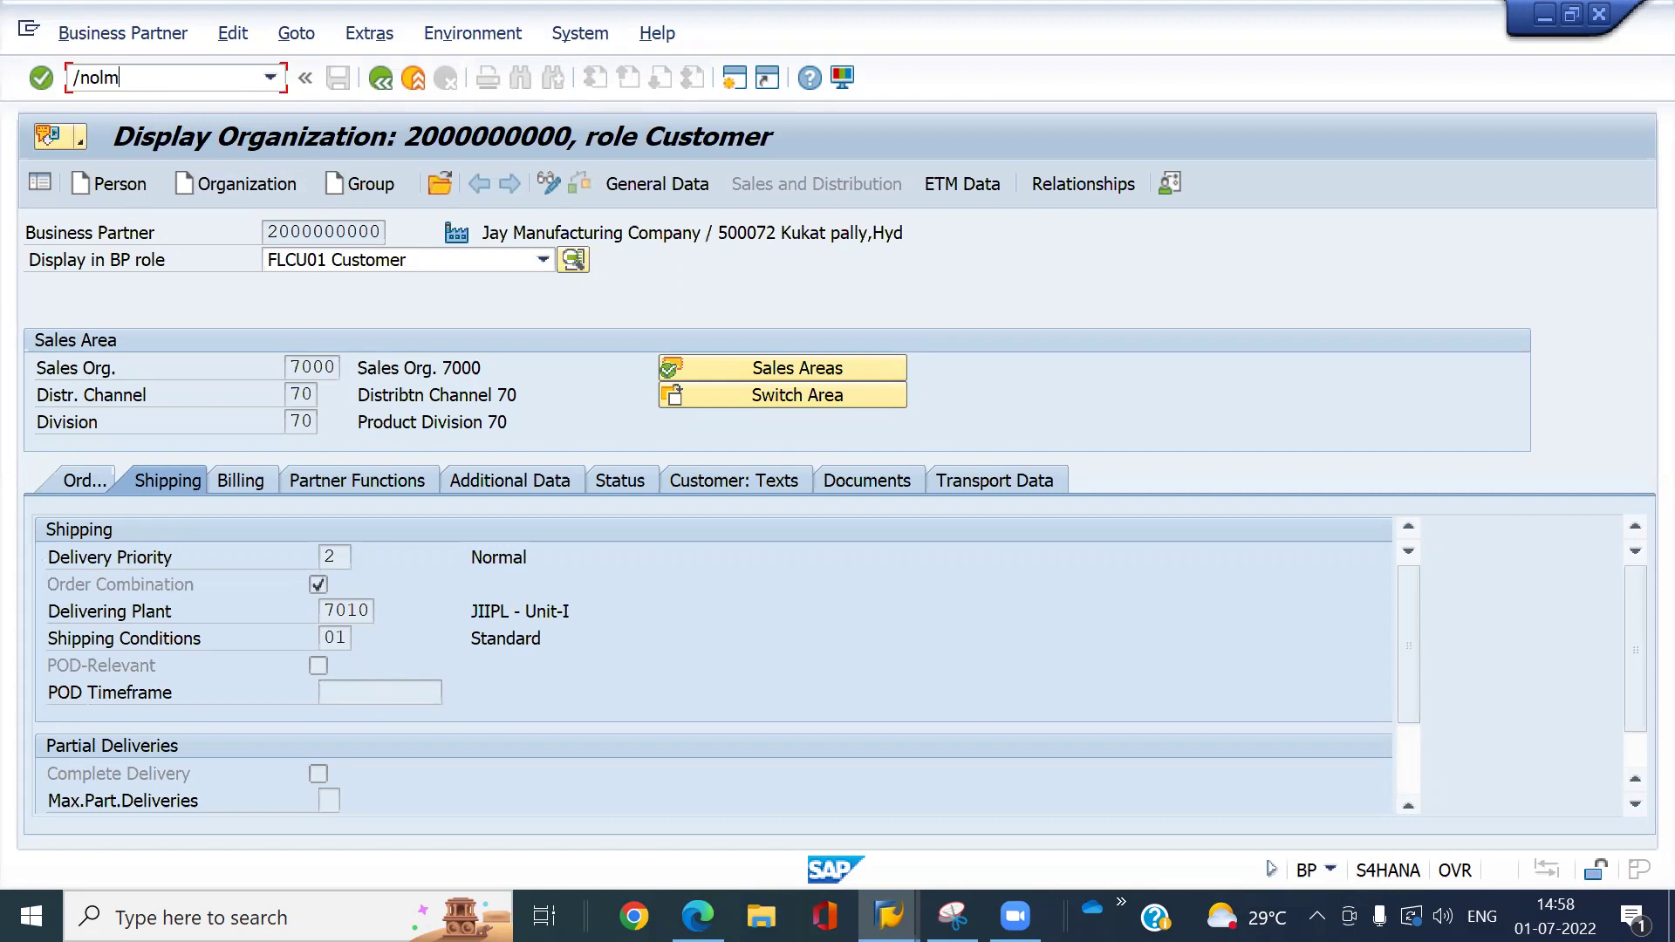
pyautogui.write('ro')
pyautogui.press('Return')
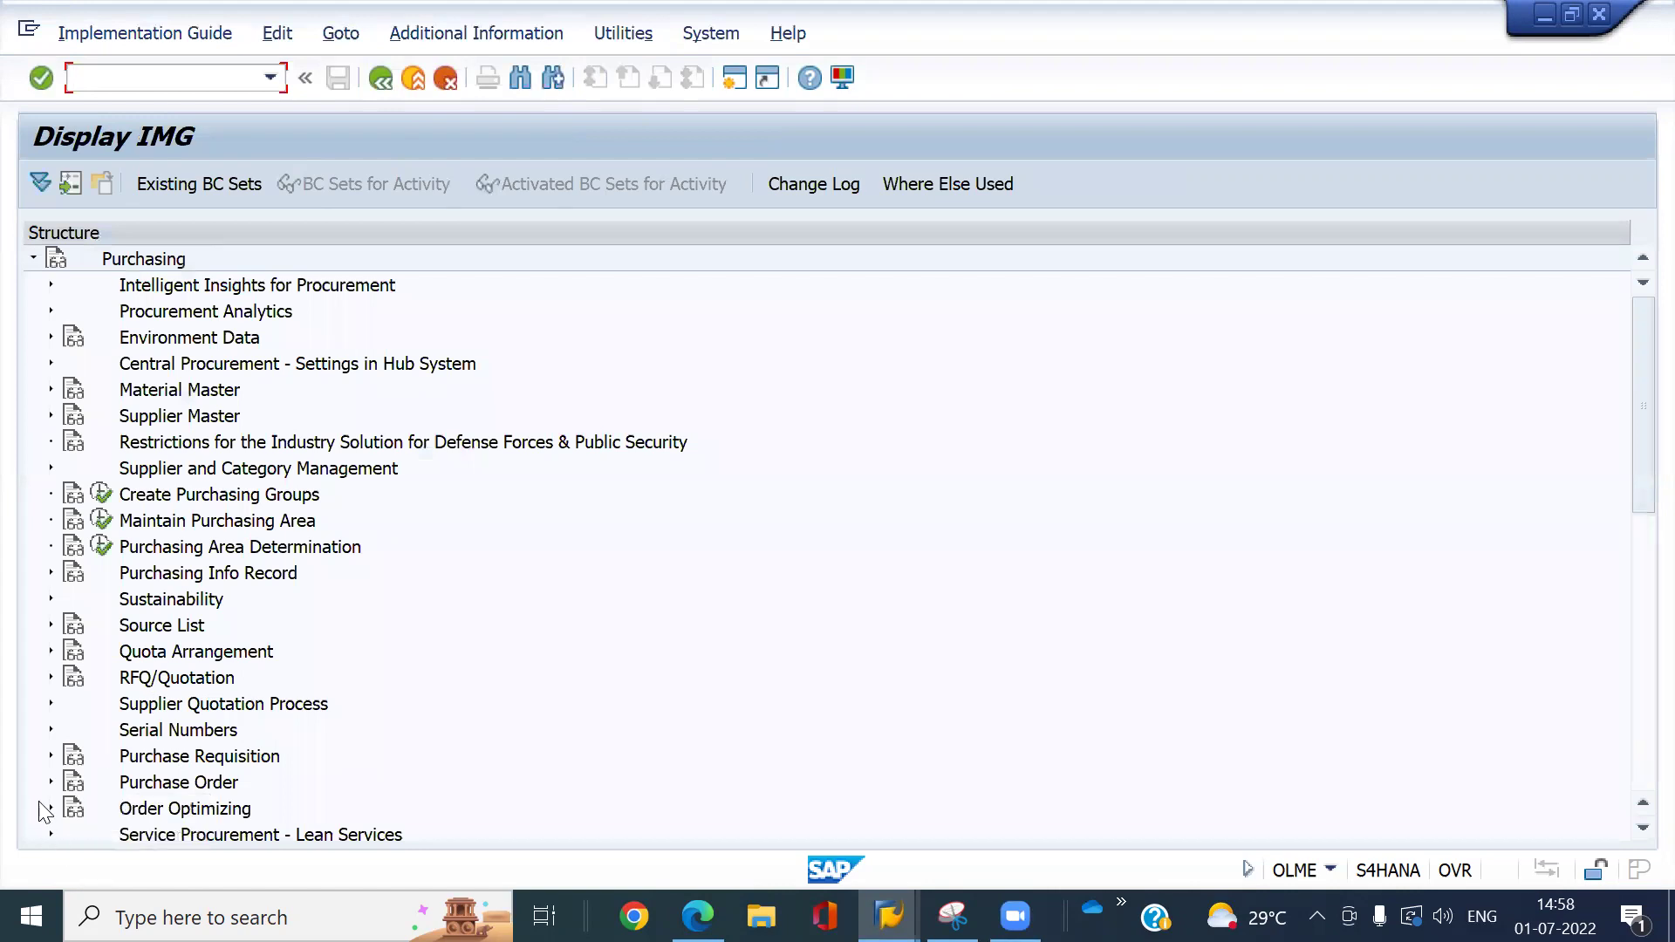
pyautogui.click(50, 783)
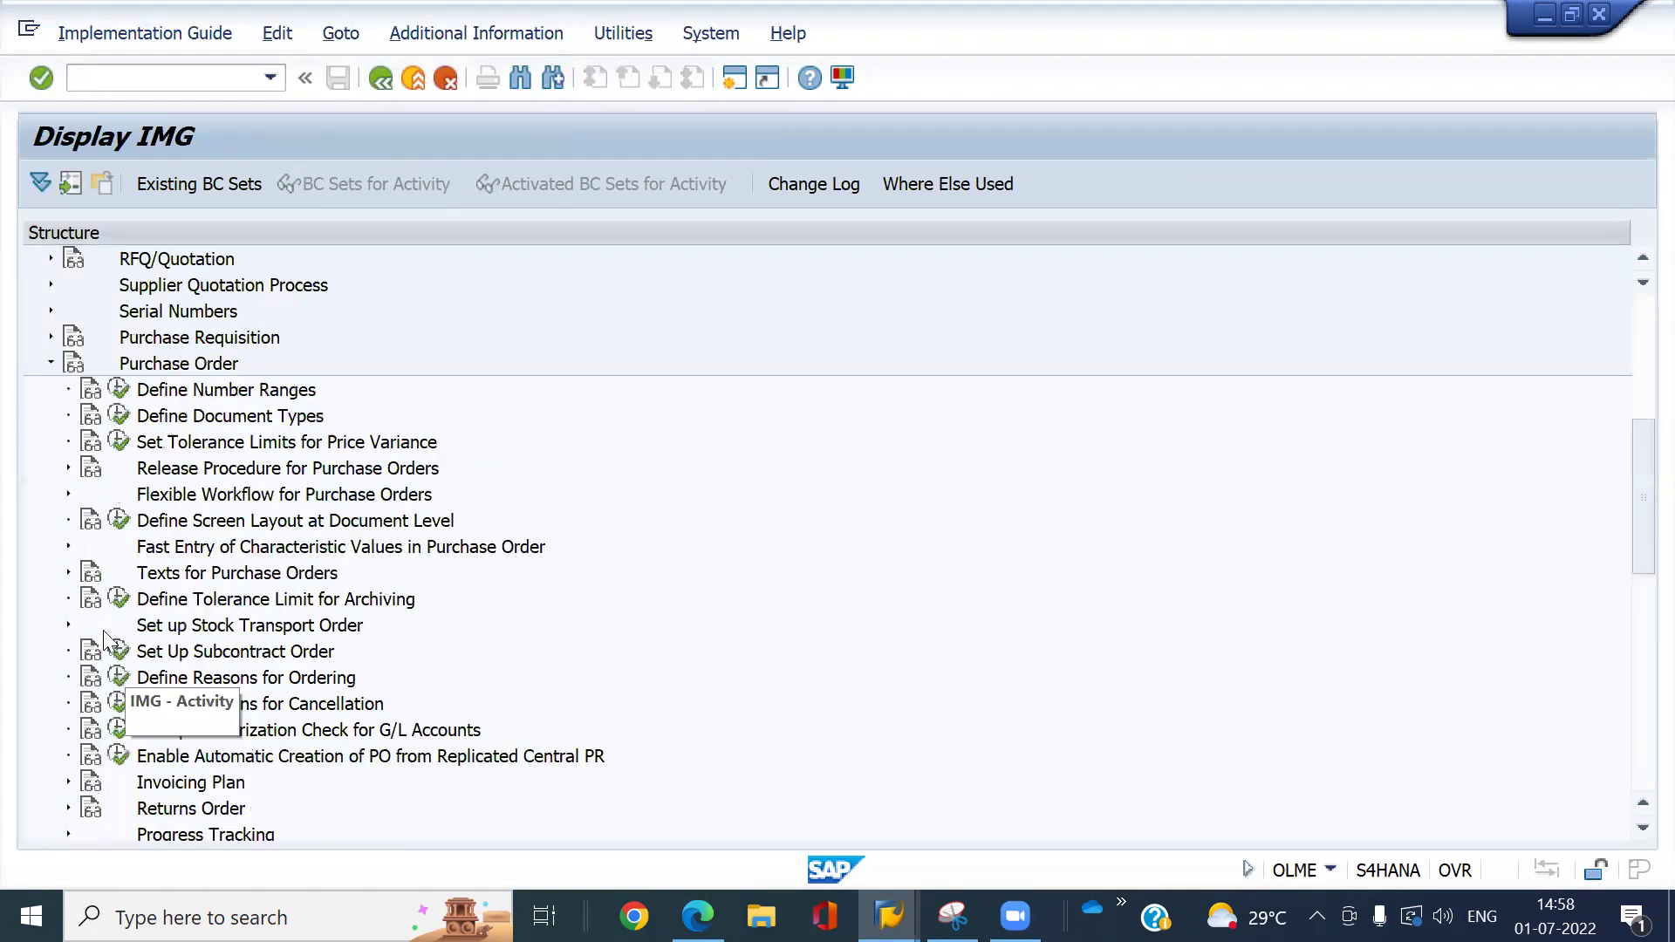
pyautogui.click(68, 626)
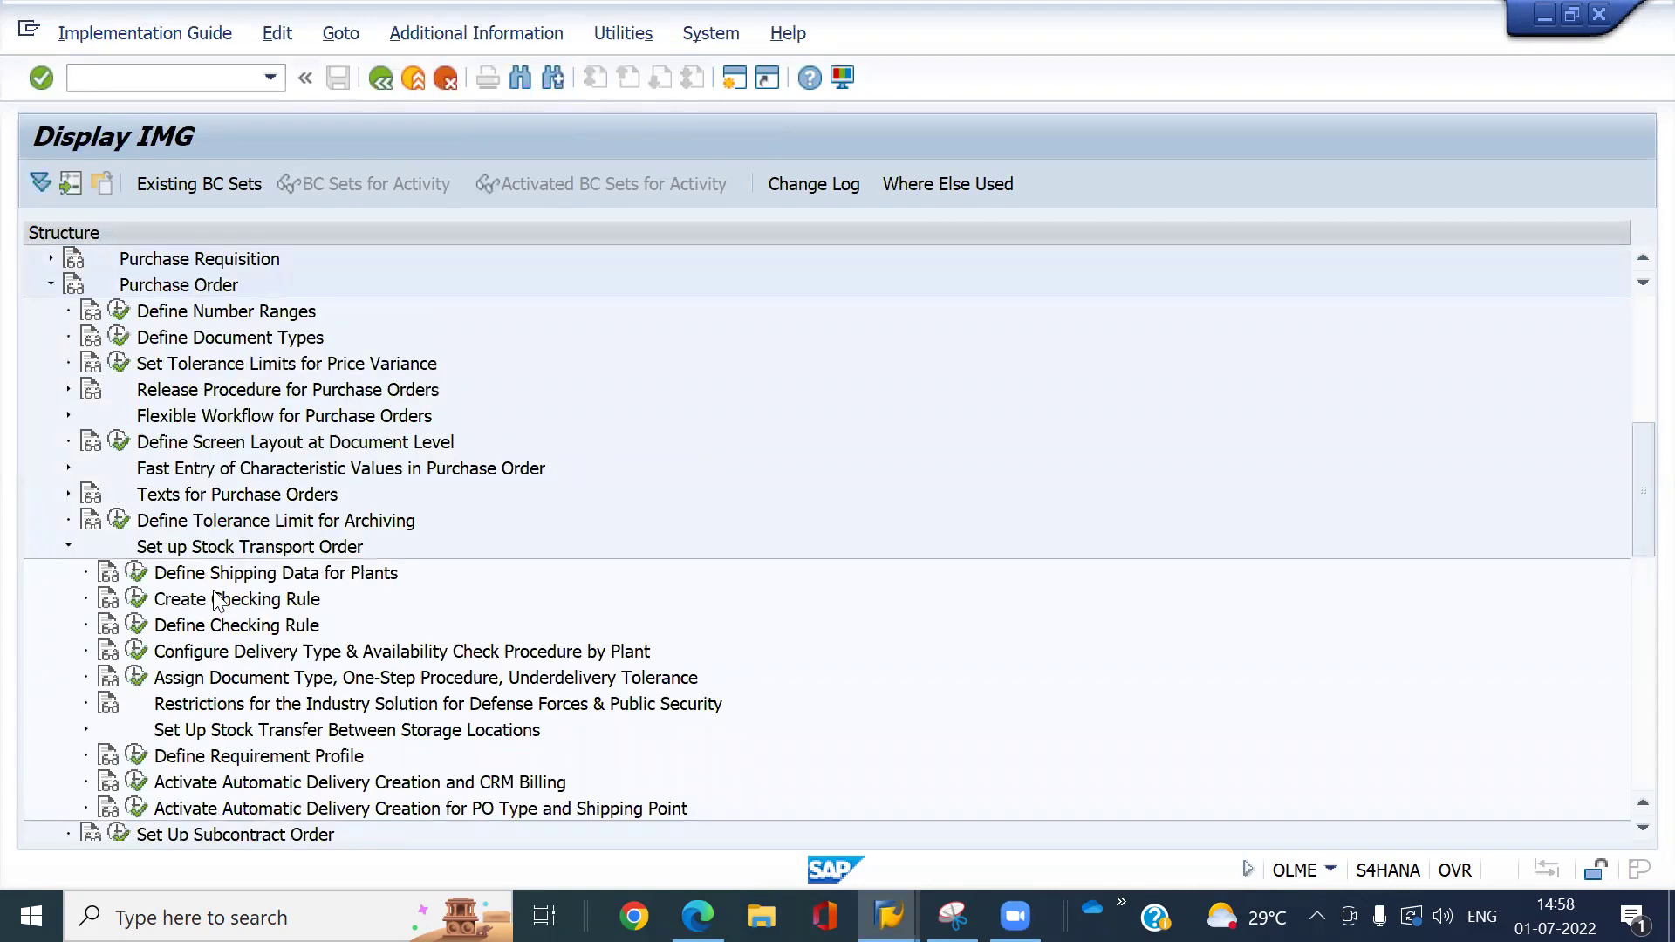
pyautogui.click(136, 572)
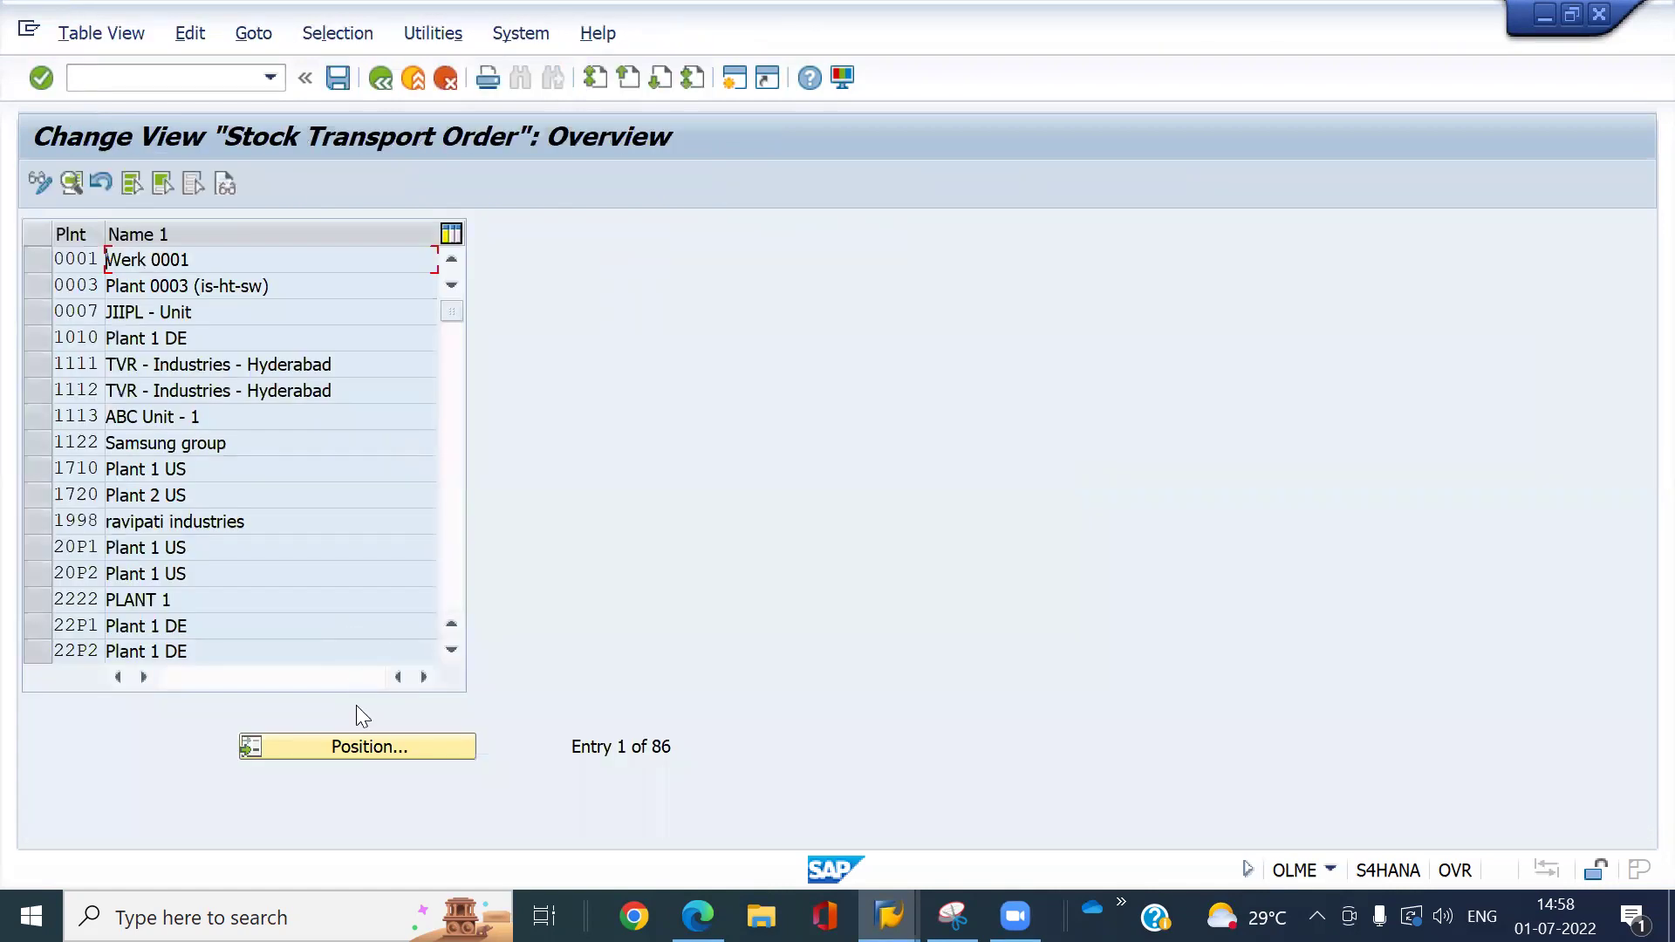
# - Position the plant list to plant 7010 and open its shipping details
pyautogui.click(364, 738)
pyautogui.write('7010')
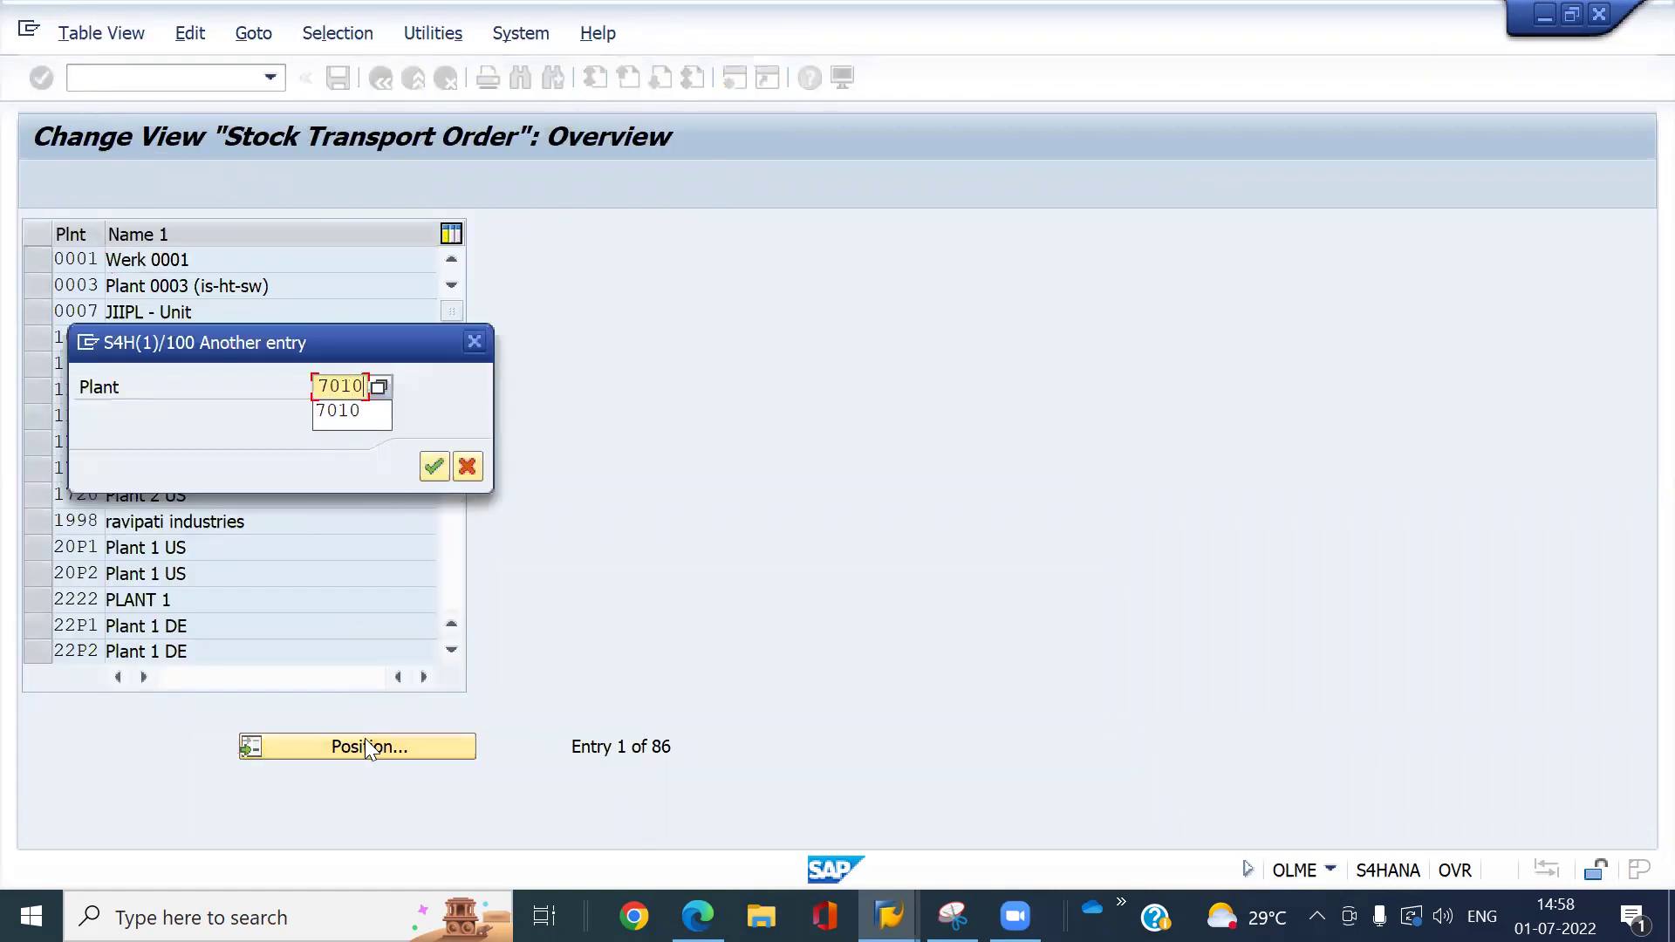
pyautogui.press('Return')
pyautogui.press('Return')
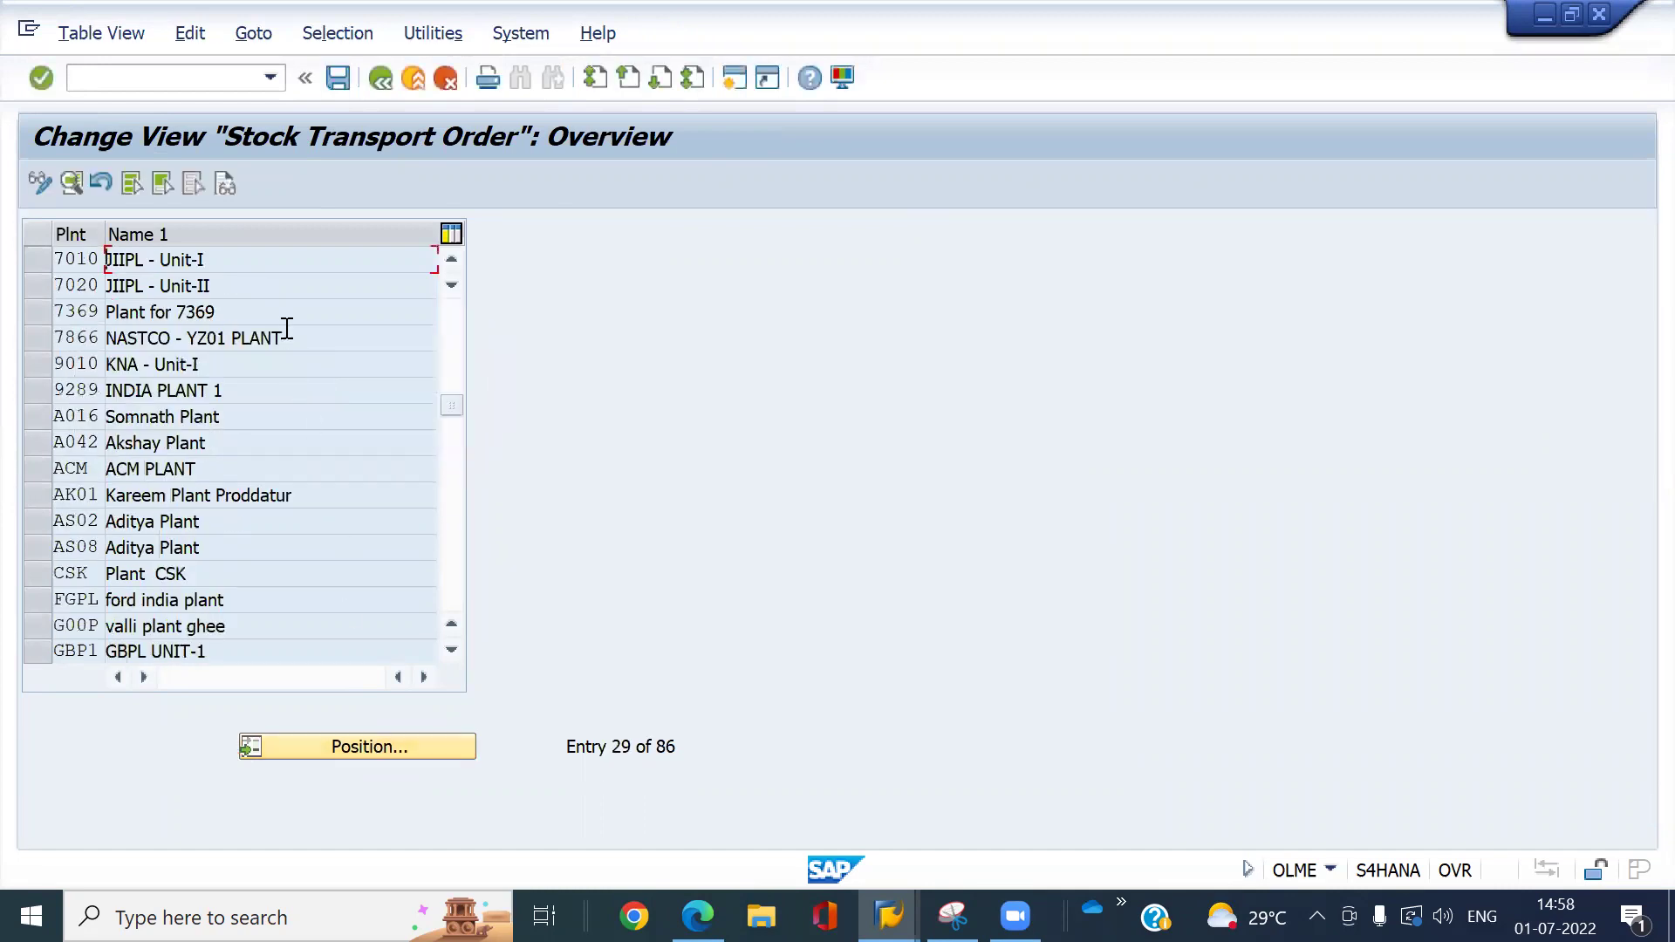
pyautogui.doubleClick(259, 260)
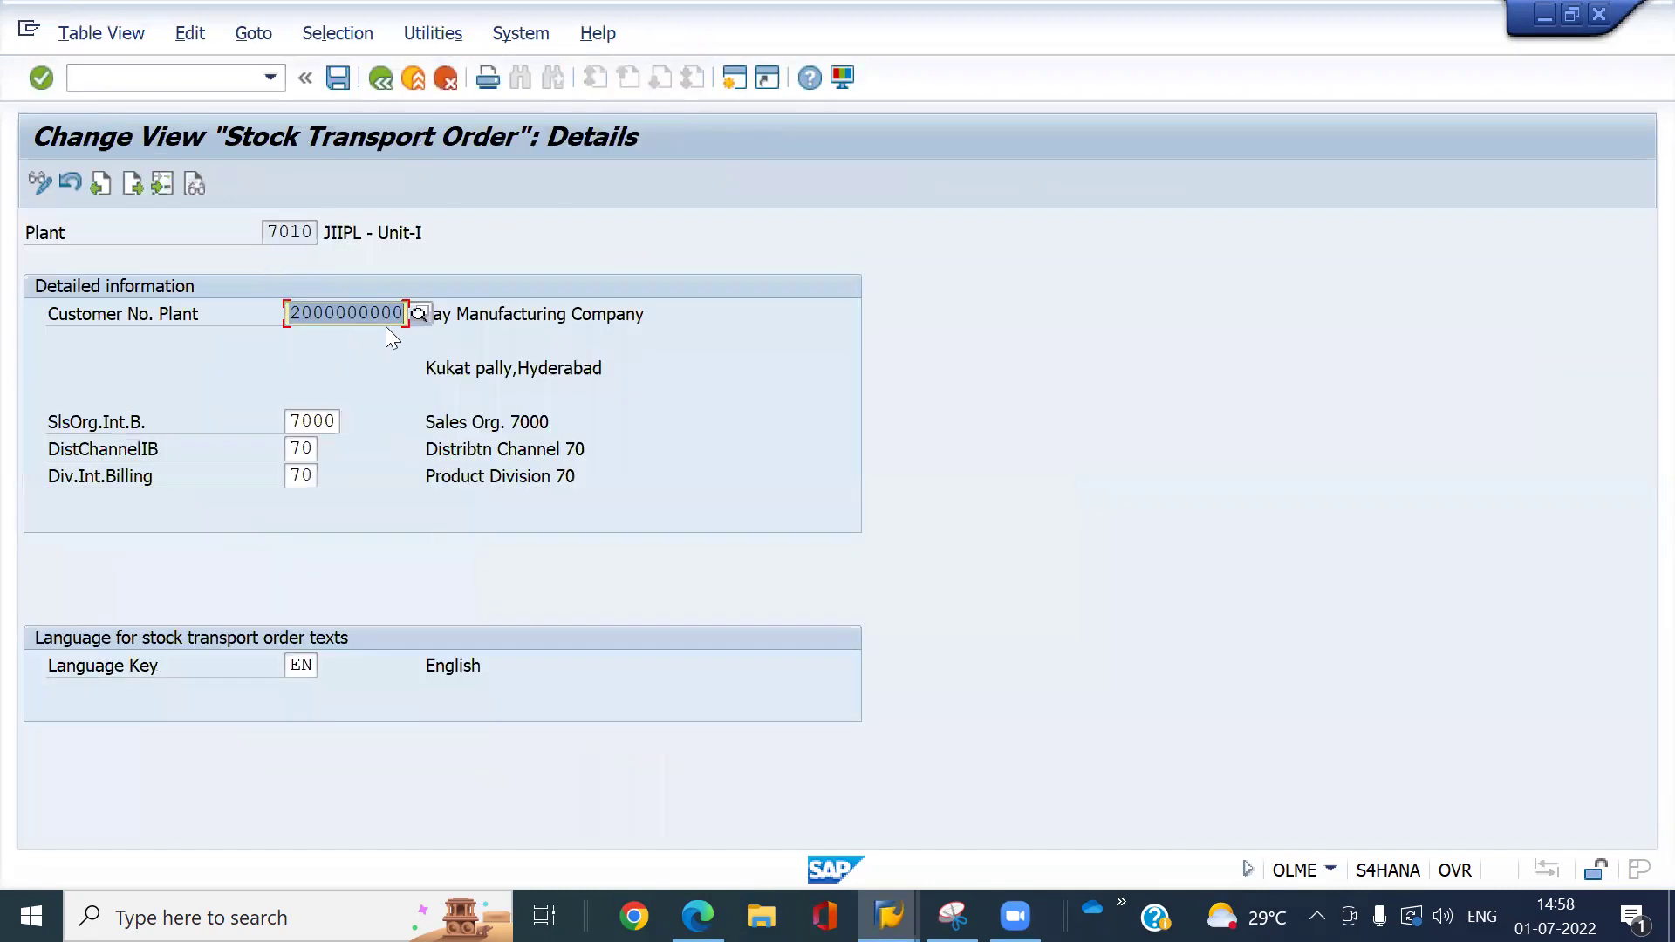
# - Verify internal billing sales org 7000, channel 70, division 70, then return to the IMG tree
pyautogui.click(312, 422)
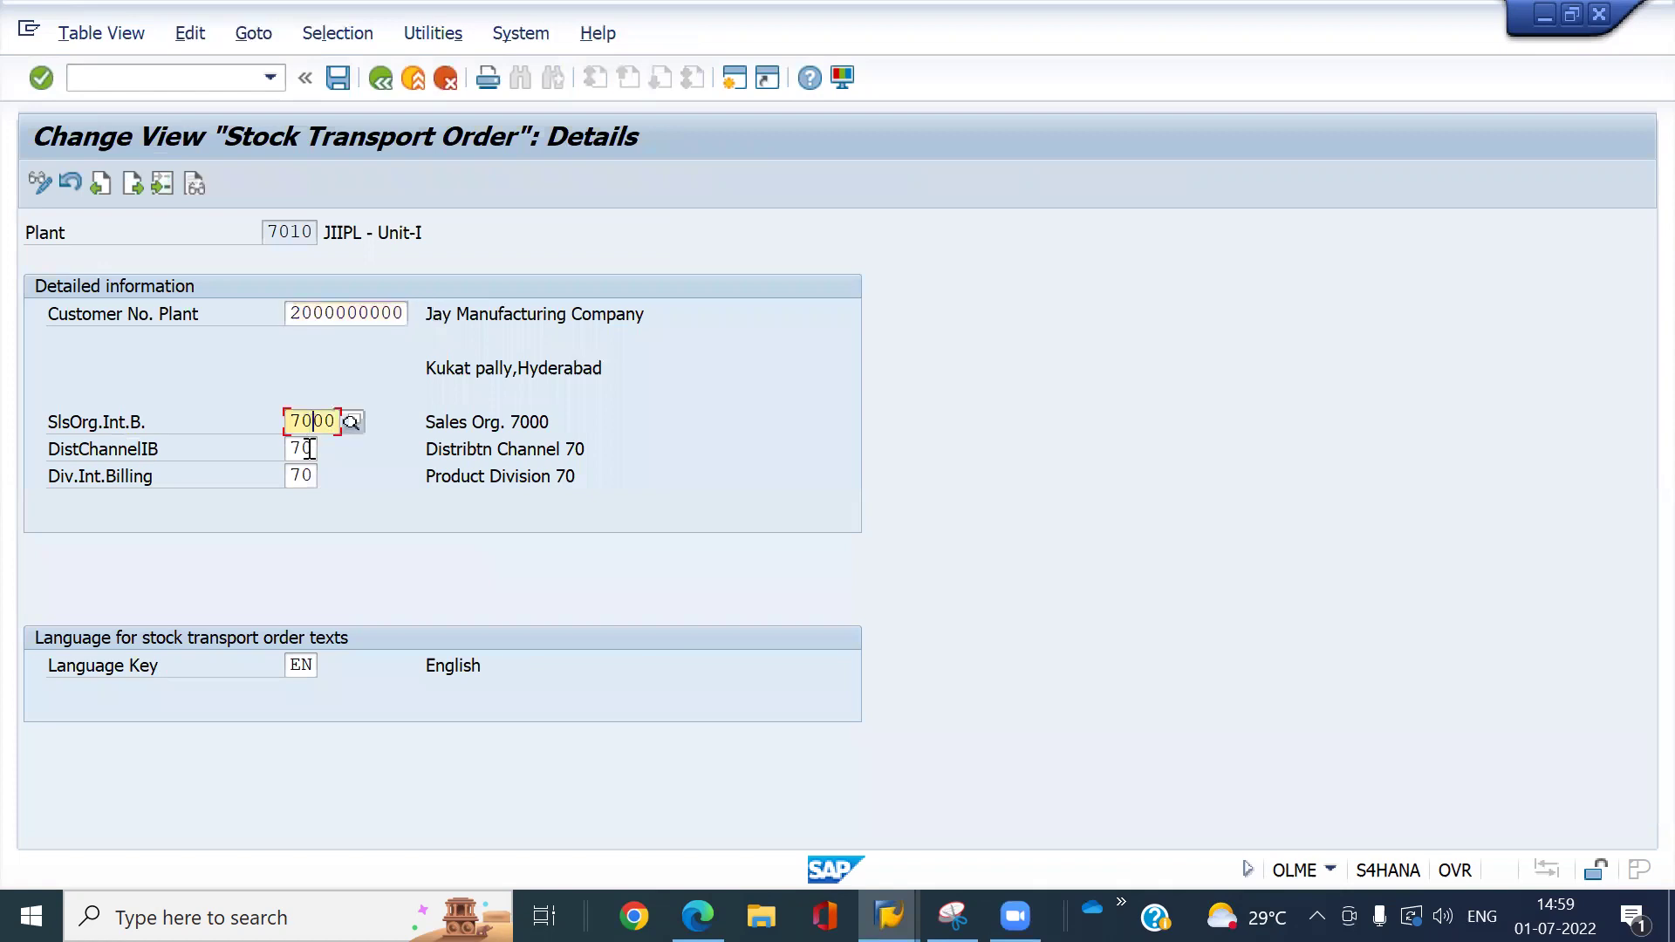
pyautogui.click(306, 450)
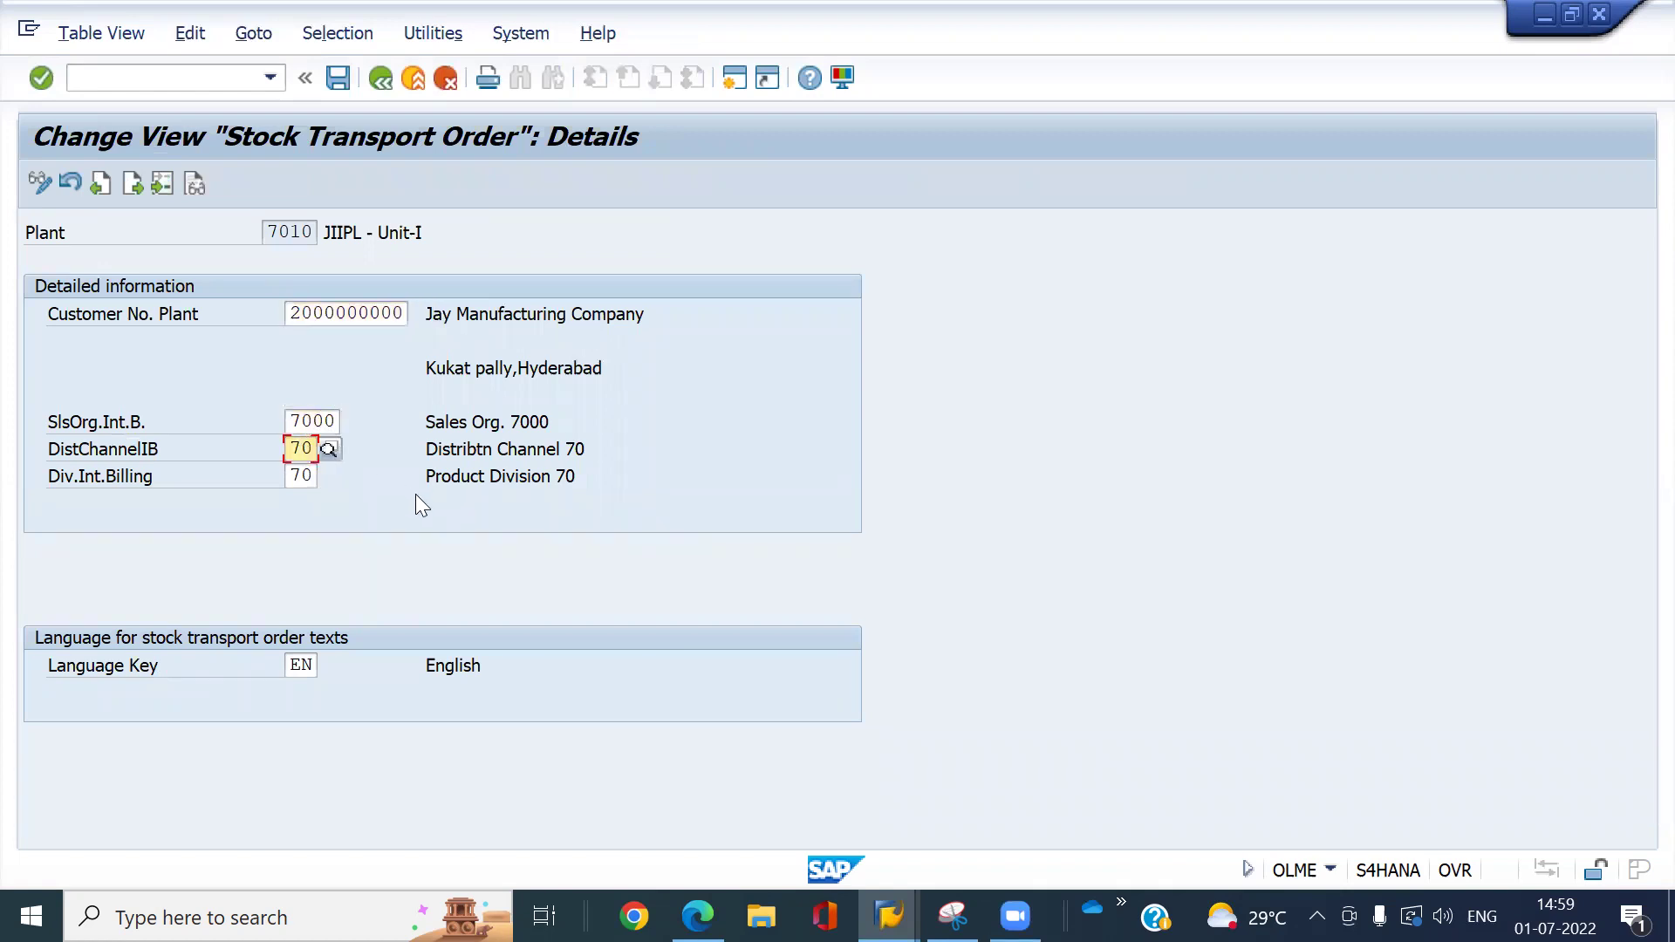
pyautogui.click(303, 479)
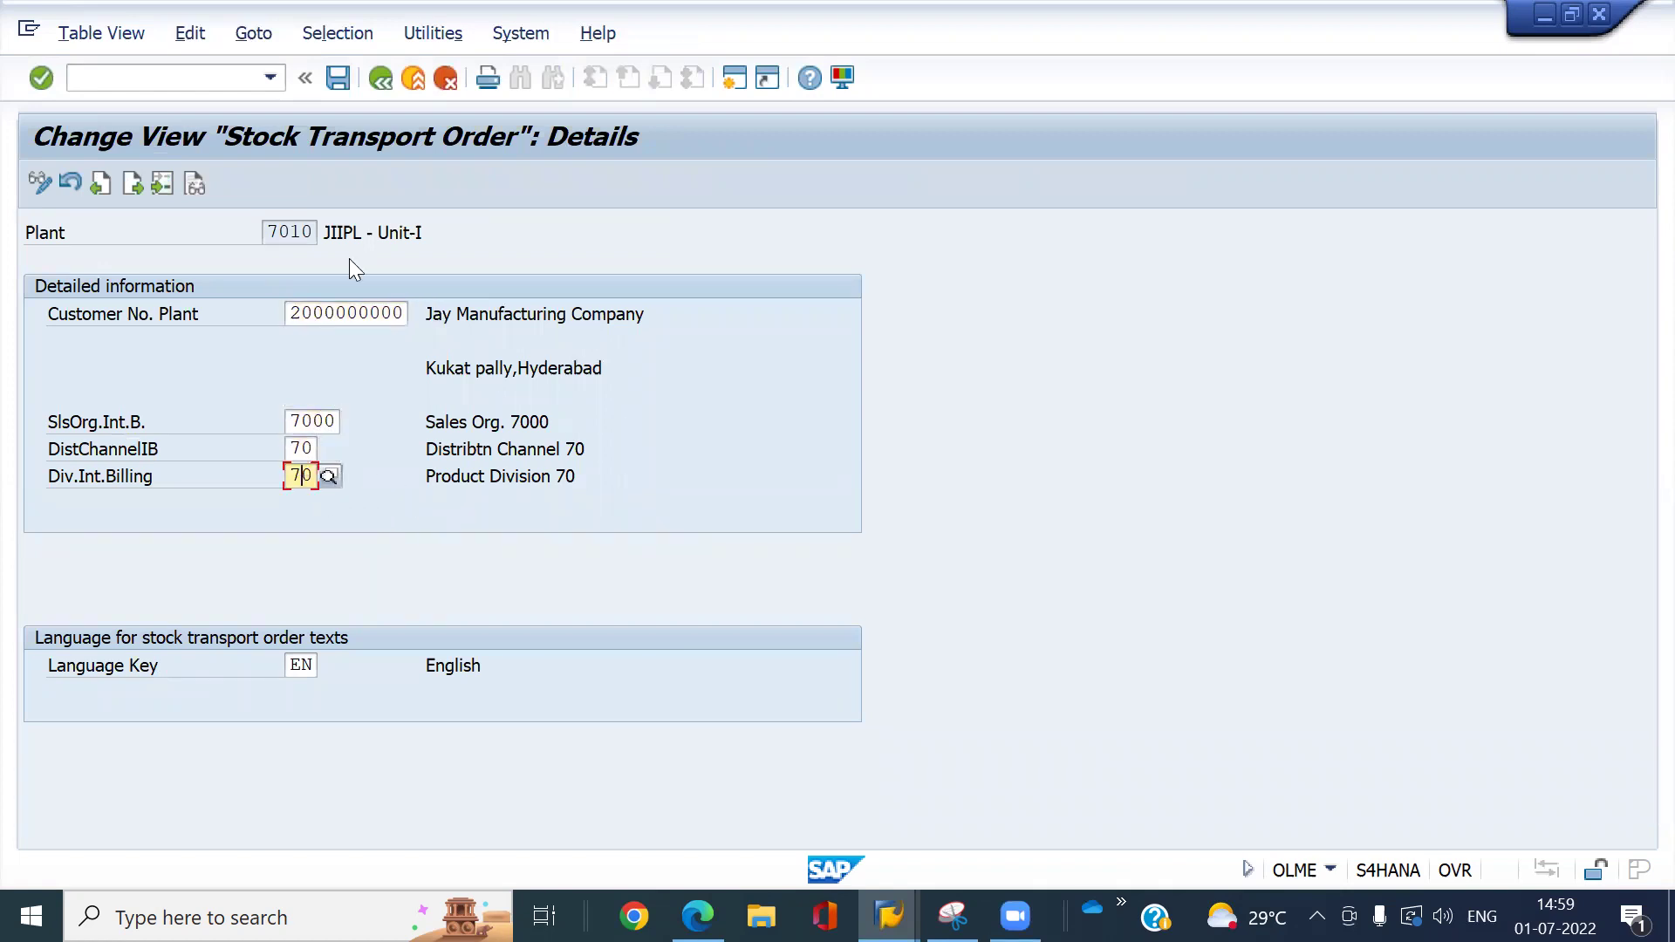
pyautogui.click(375, 89)
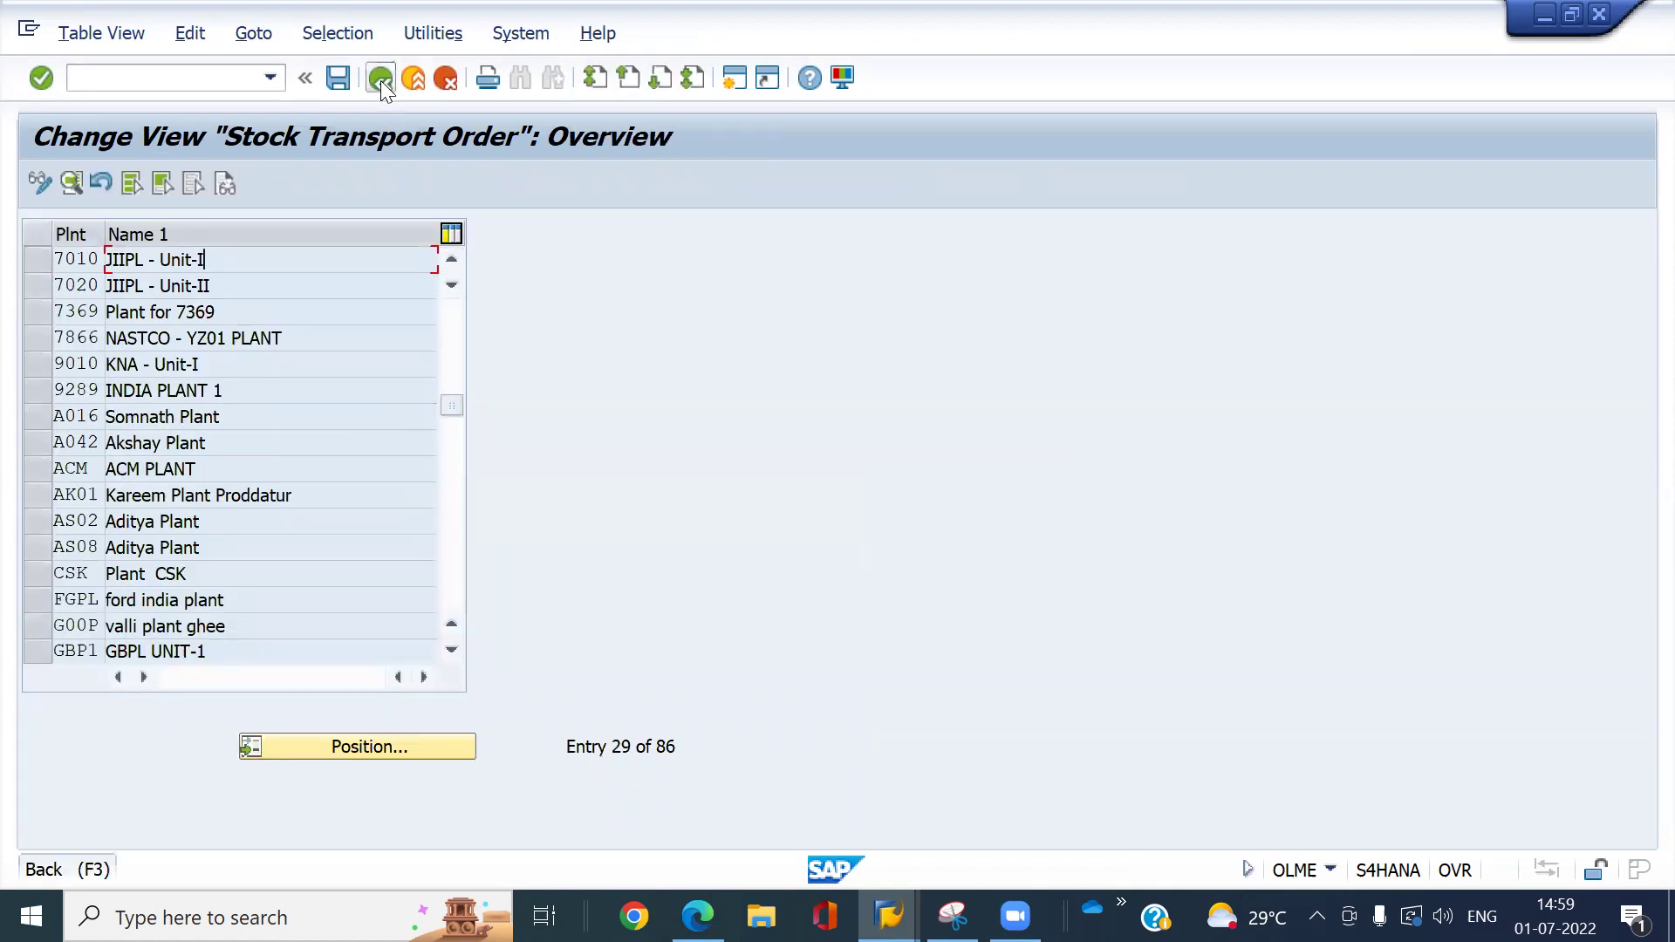
pyautogui.click(380, 81)
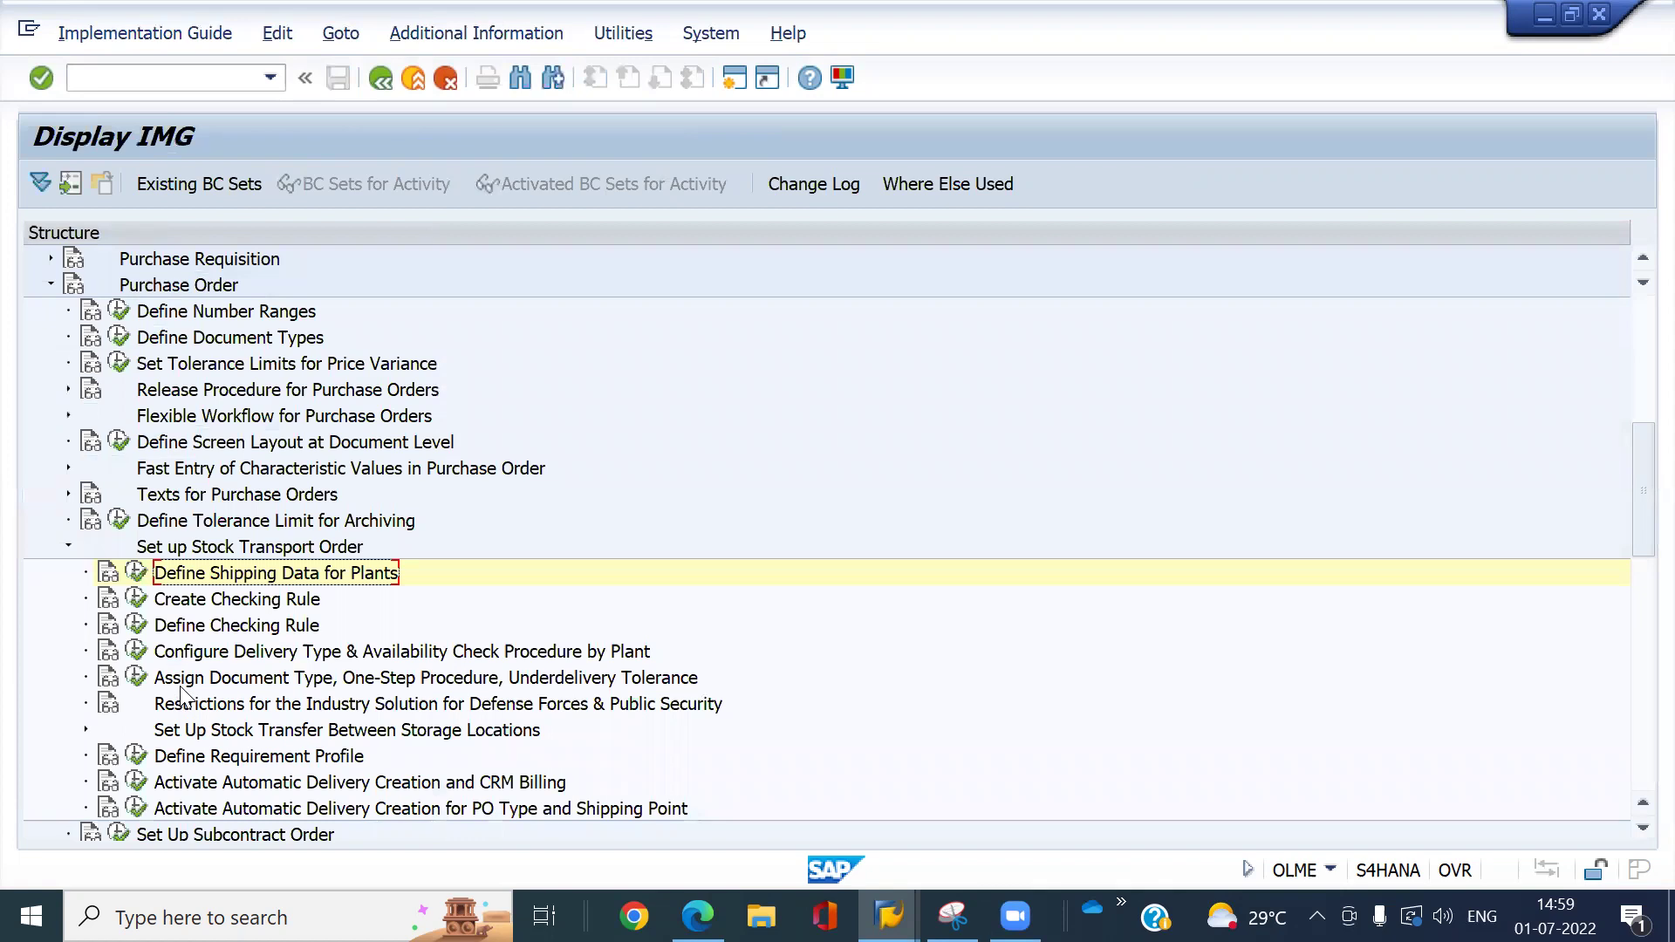
# - Add and save default document type UB for supplying plant 7010 to receiving plant 7010
pyautogui.click(136, 677)
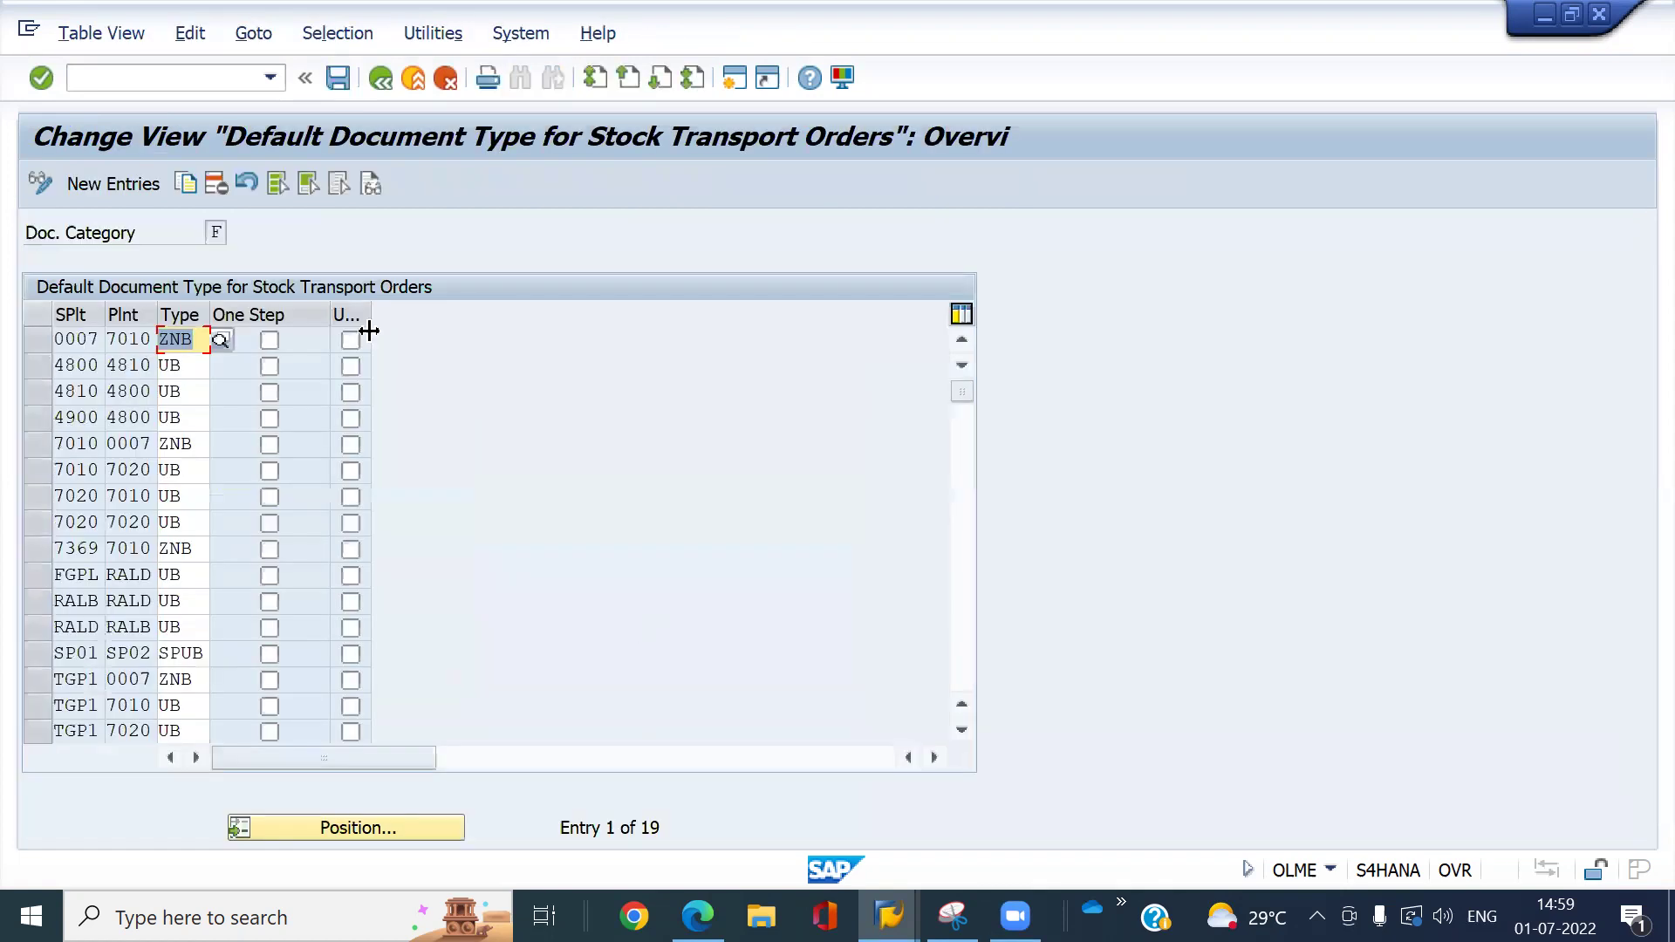
pyautogui.click(141, 182)
pyautogui.write('7010')
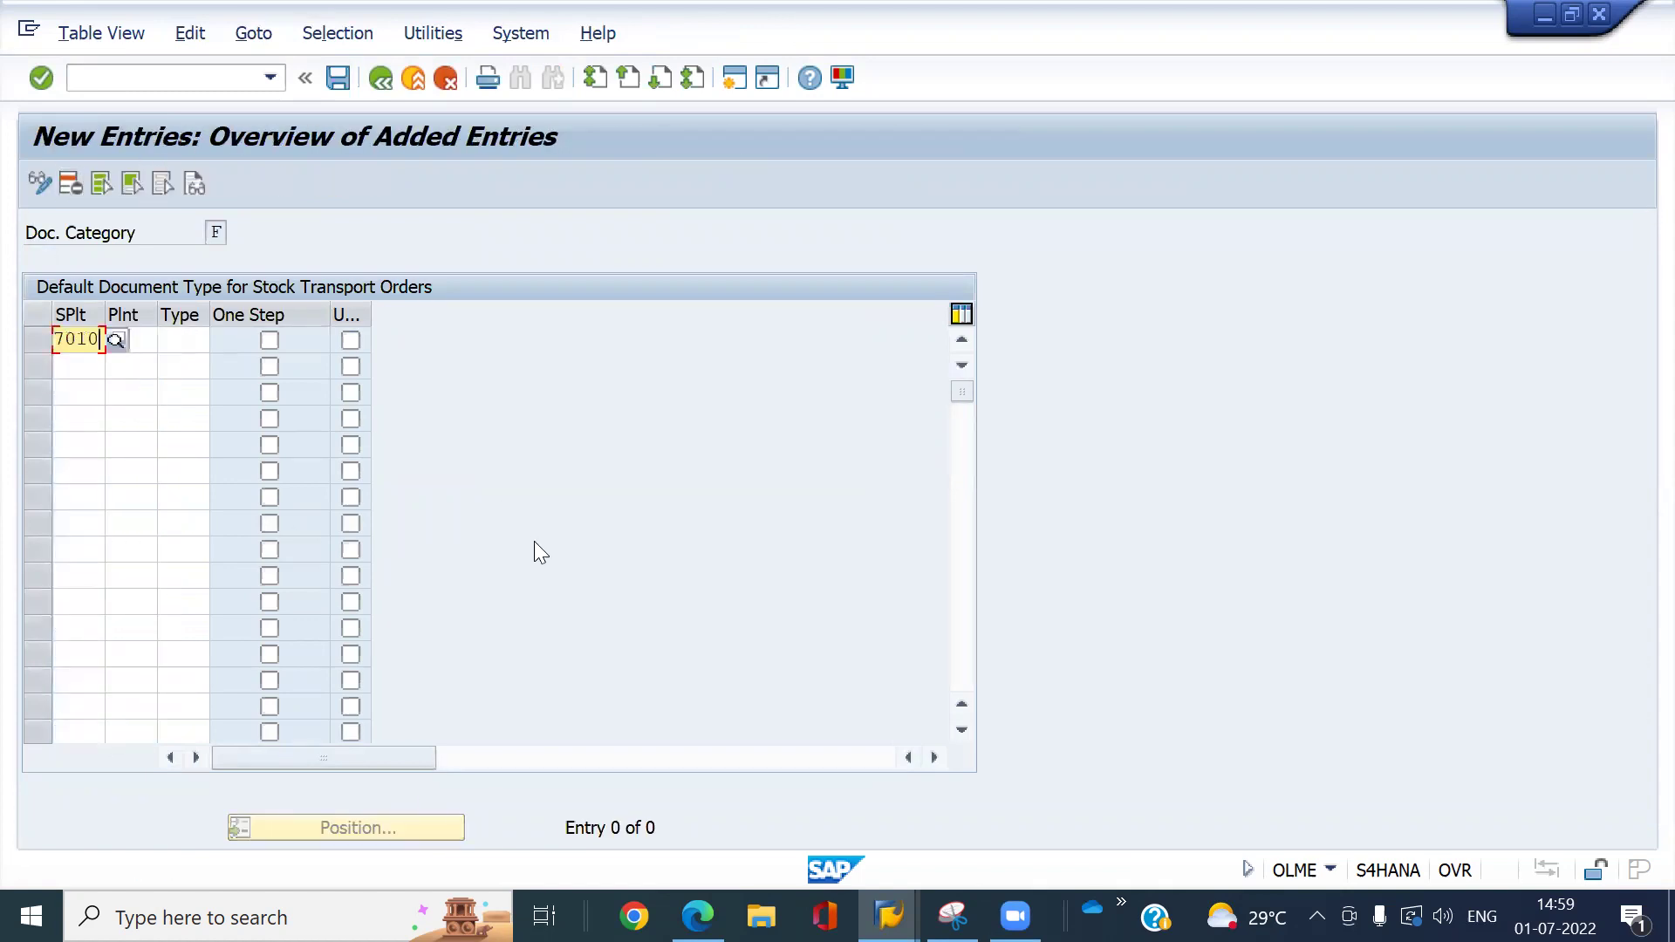
pyautogui.press('Tab')
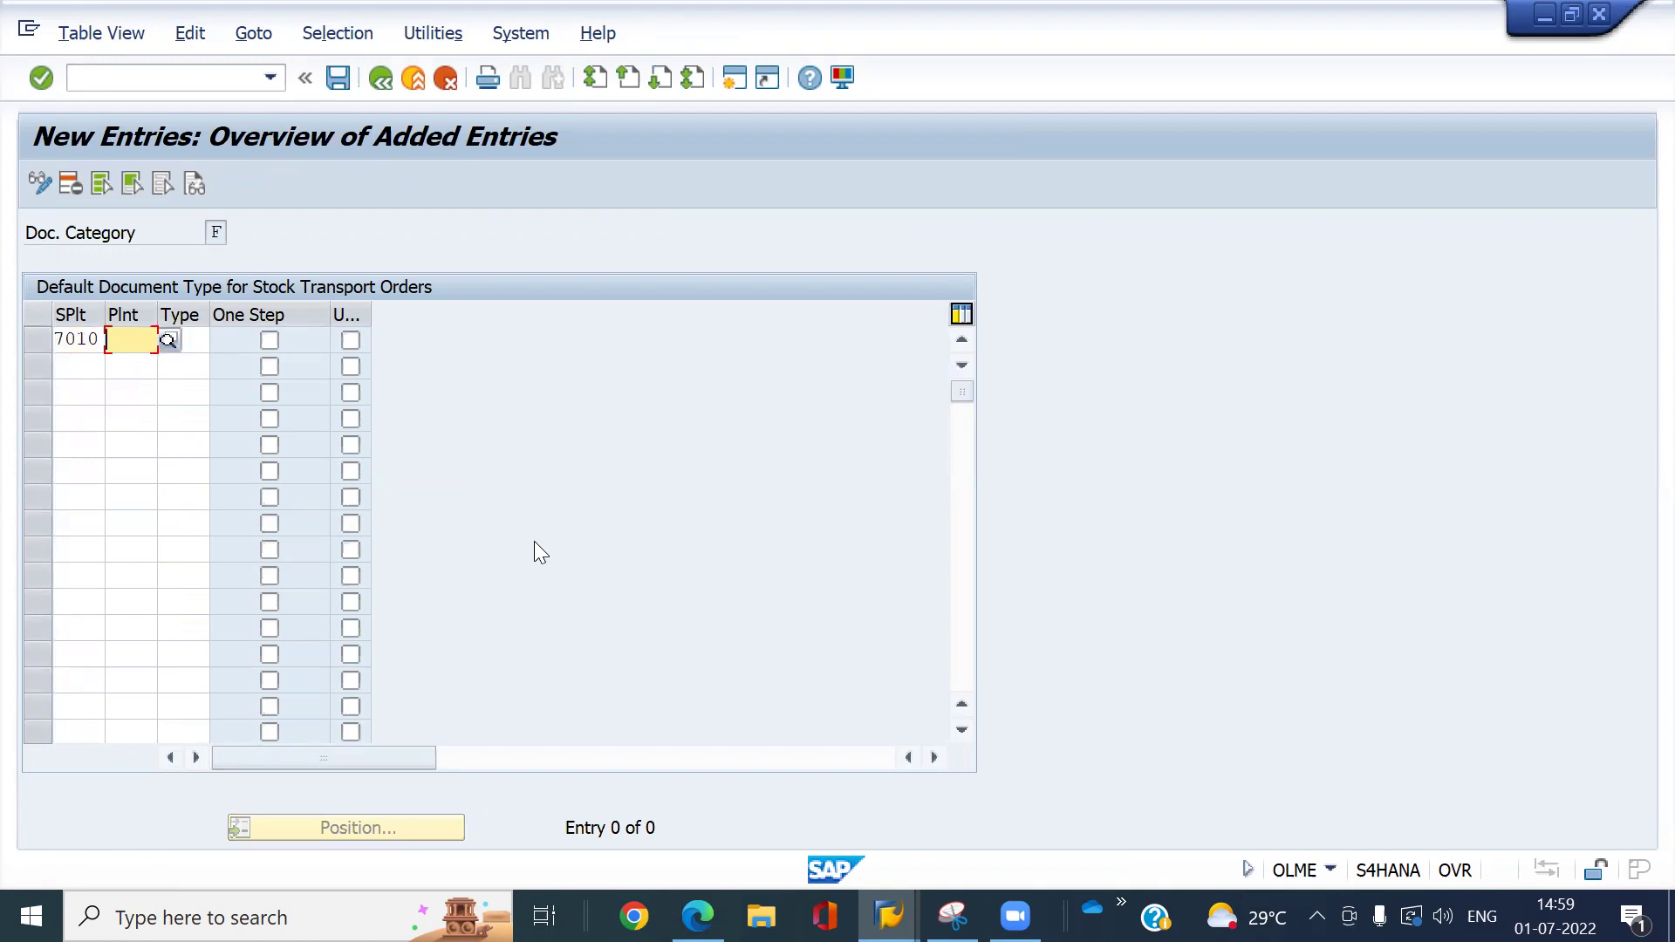
pyautogui.write('7010')
pyautogui.press('Tab')
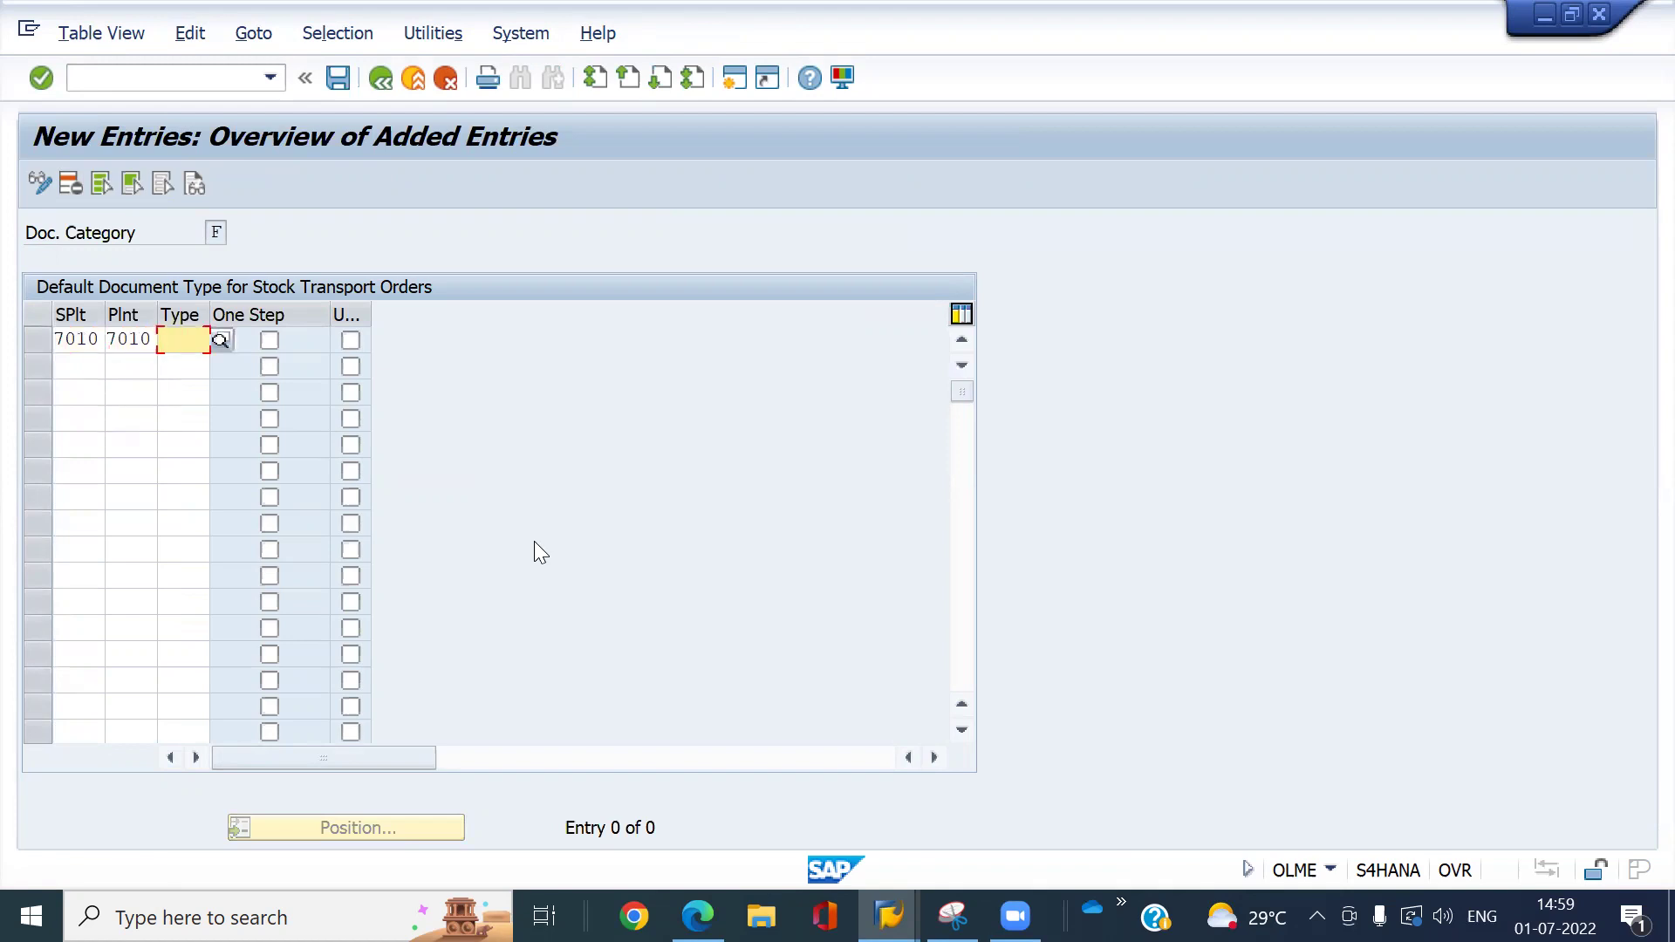
pyautogui.write('ub')
pyautogui.press('Return')
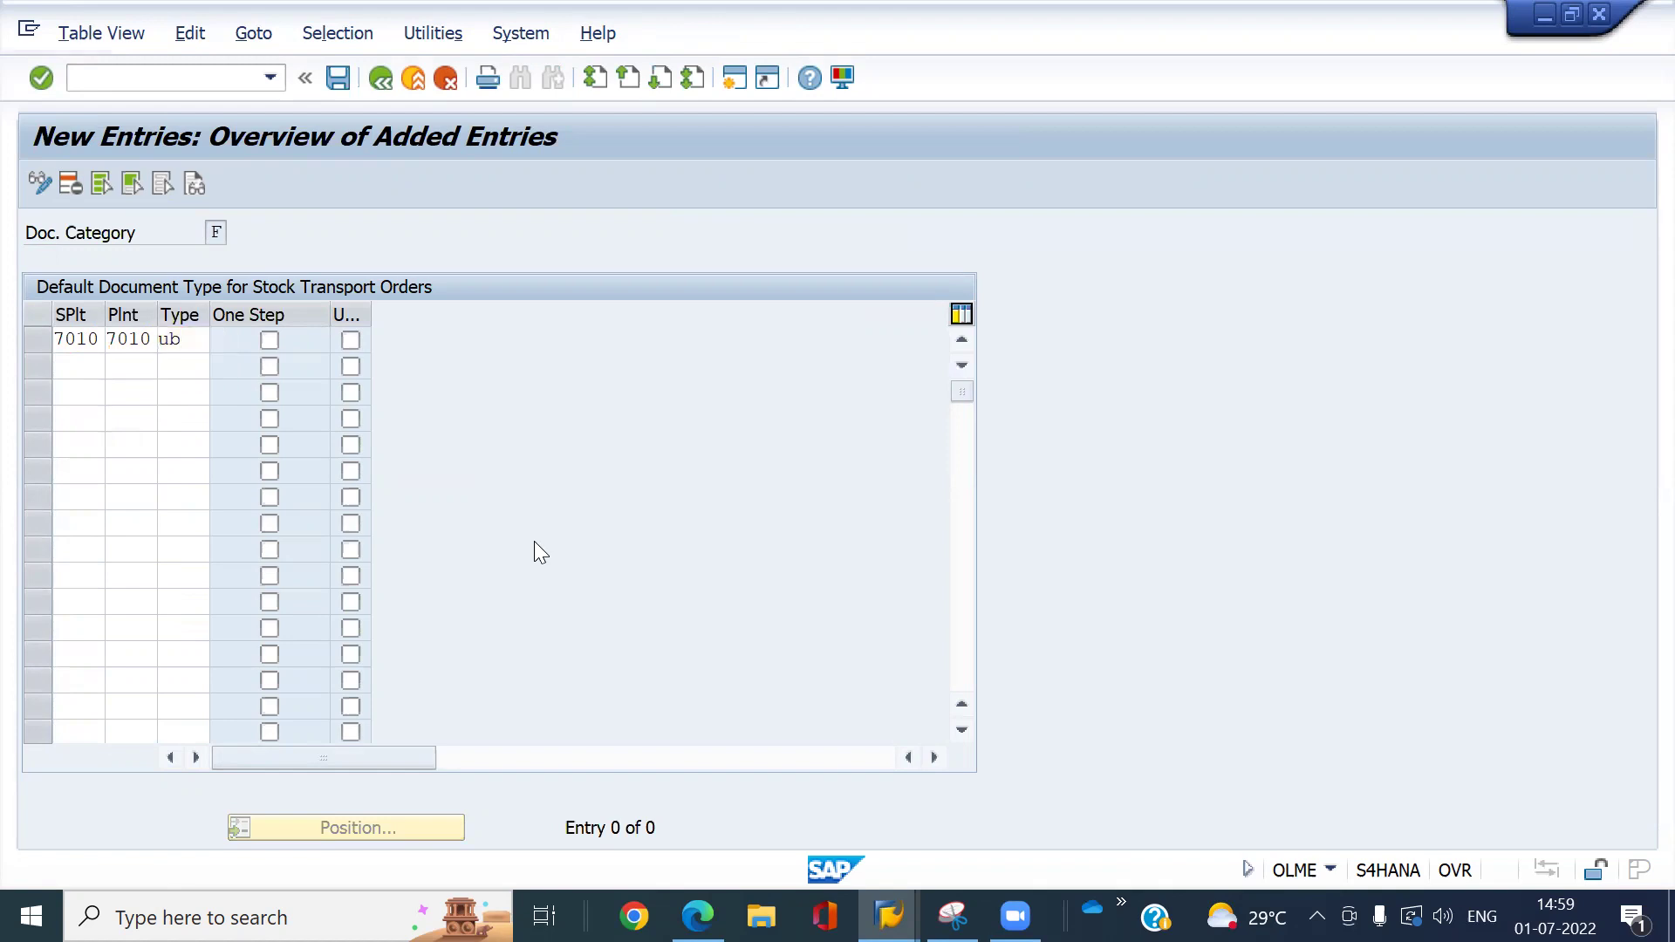
pyautogui.hotkey('ctrl', 's')
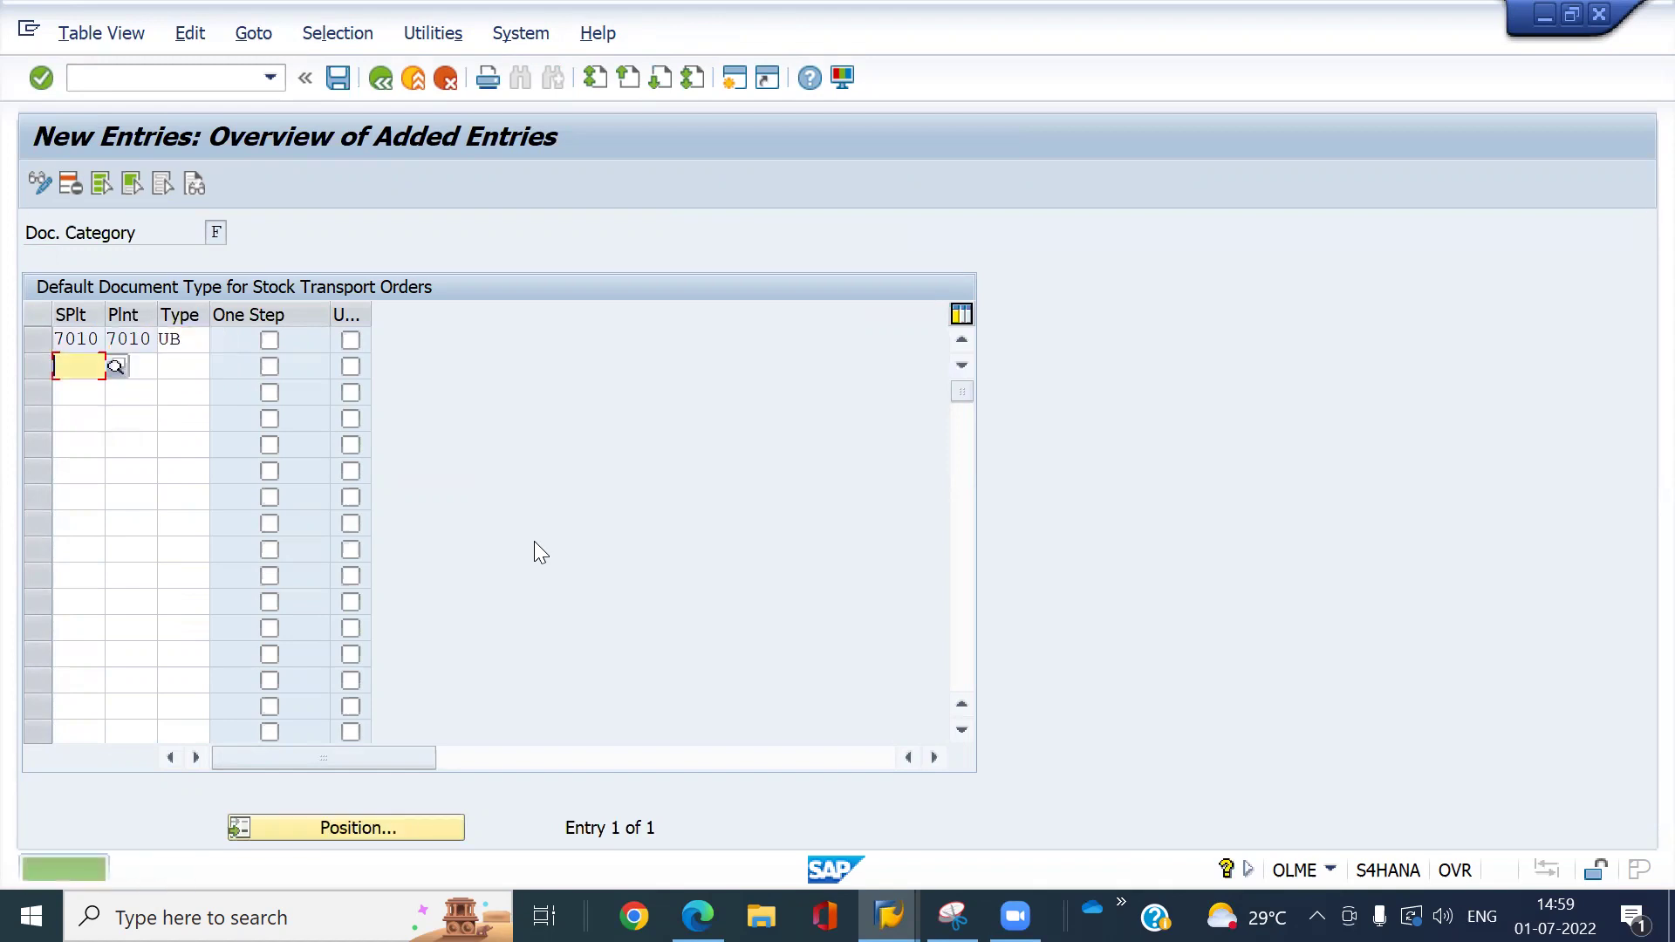
pyautogui.click(381, 78)
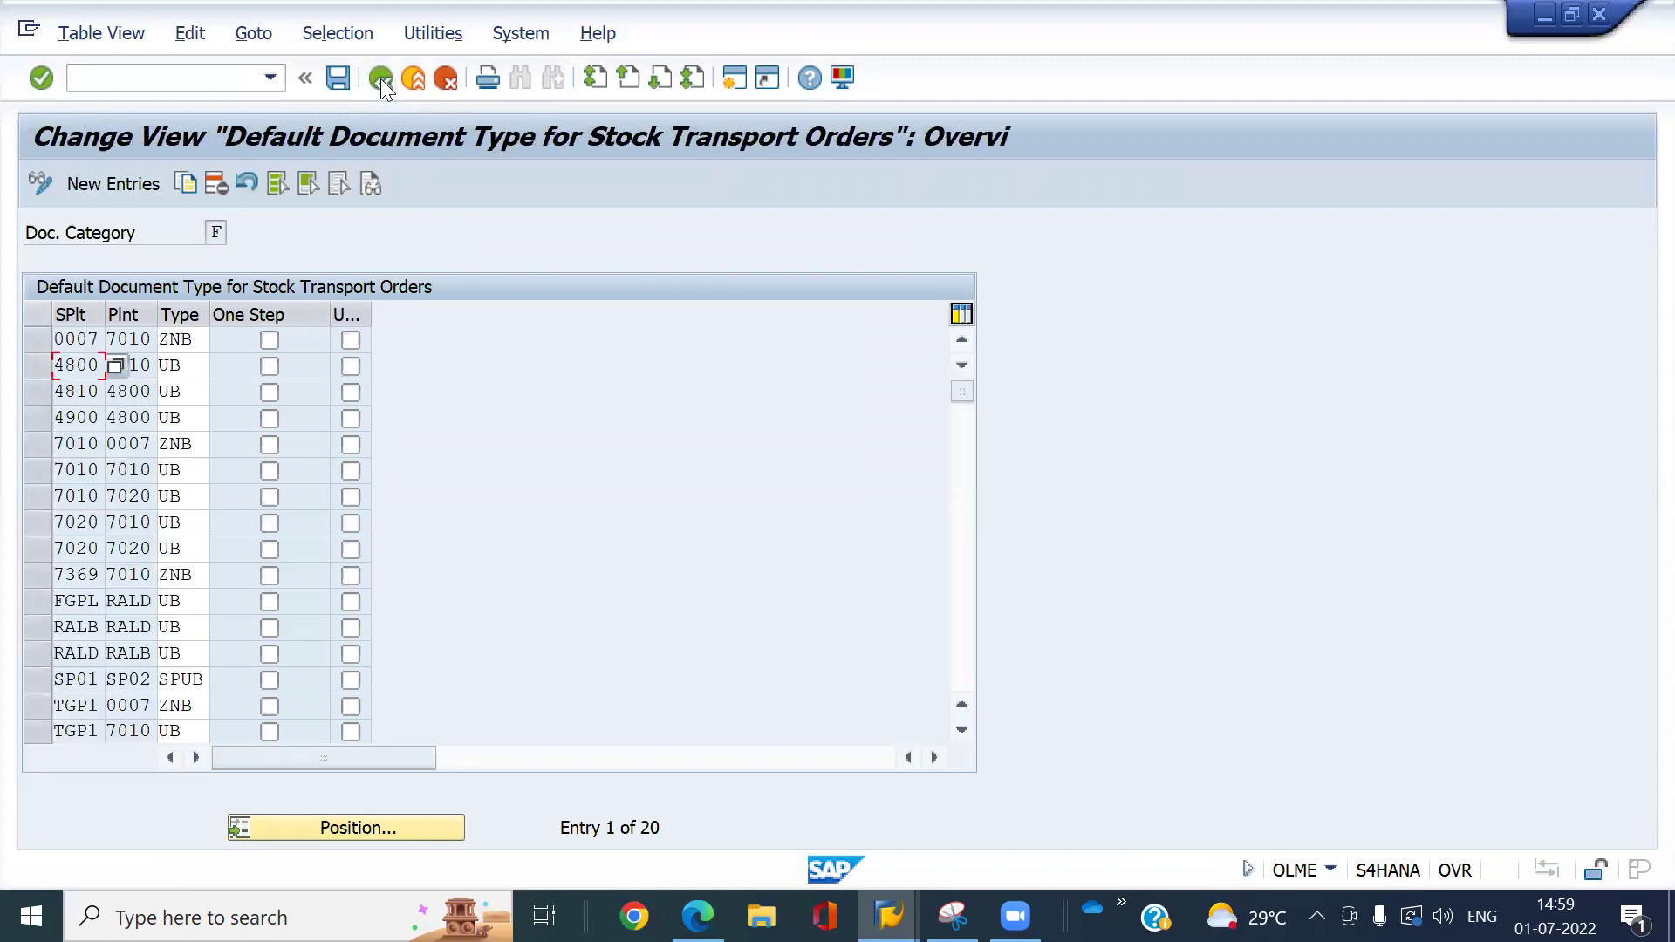
pyautogui.click(380, 79)
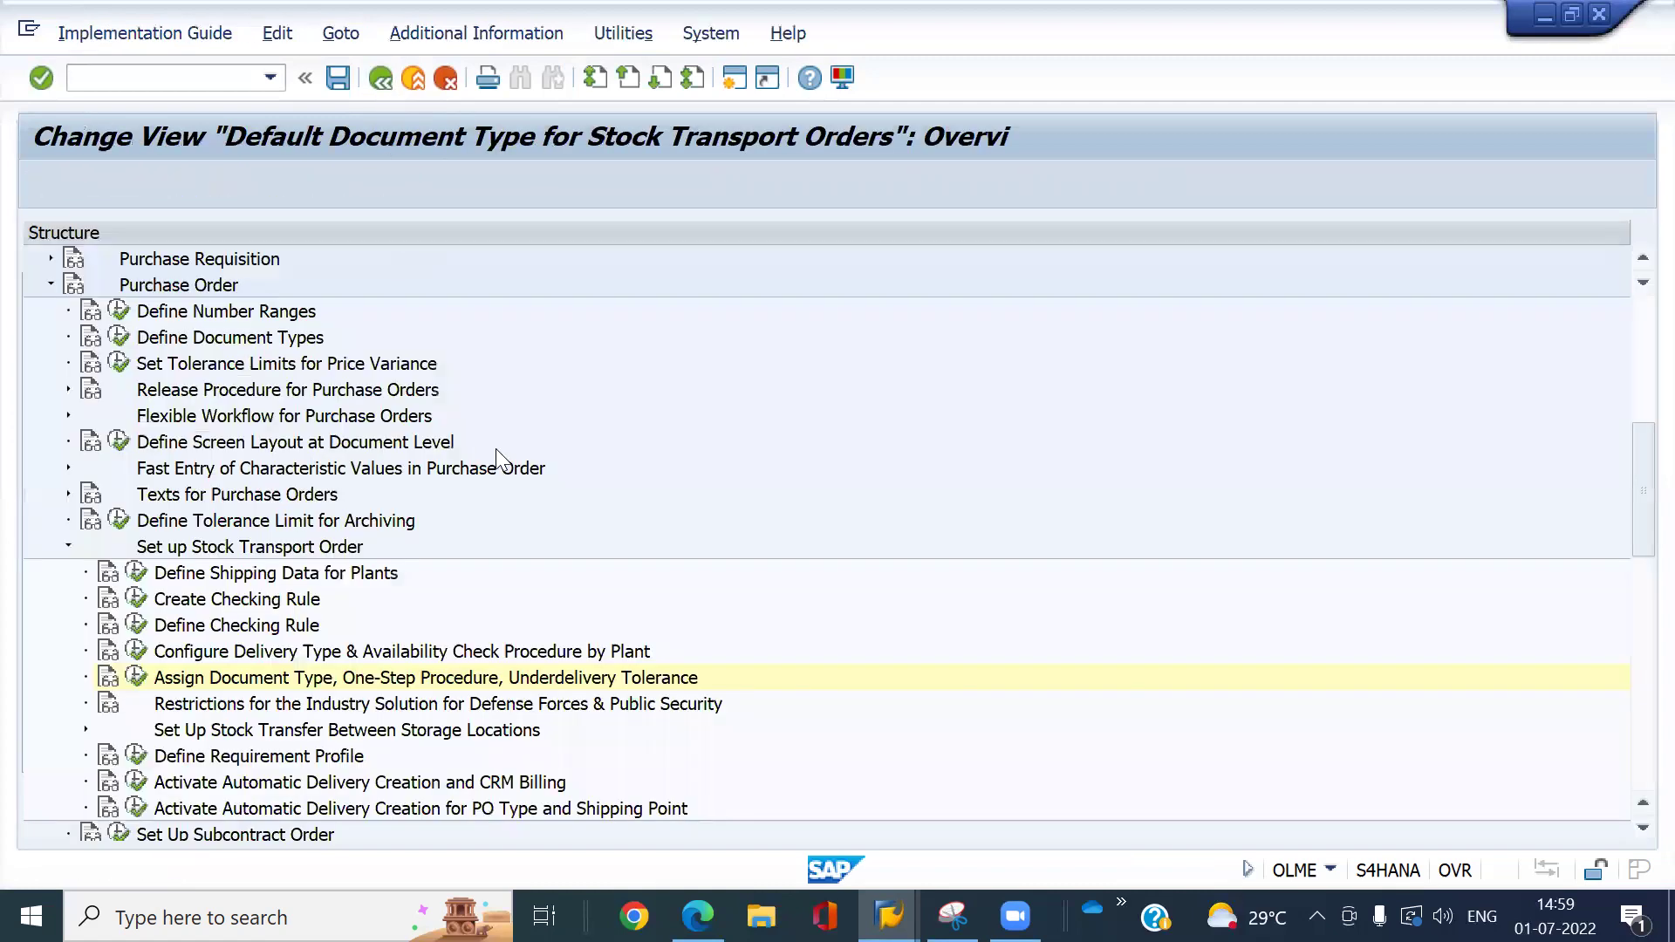
# - Check Activate Stock Transfer Between Storage Locations keeps Issuing Storage Location Active on, then return
pyautogui.click(241, 792)
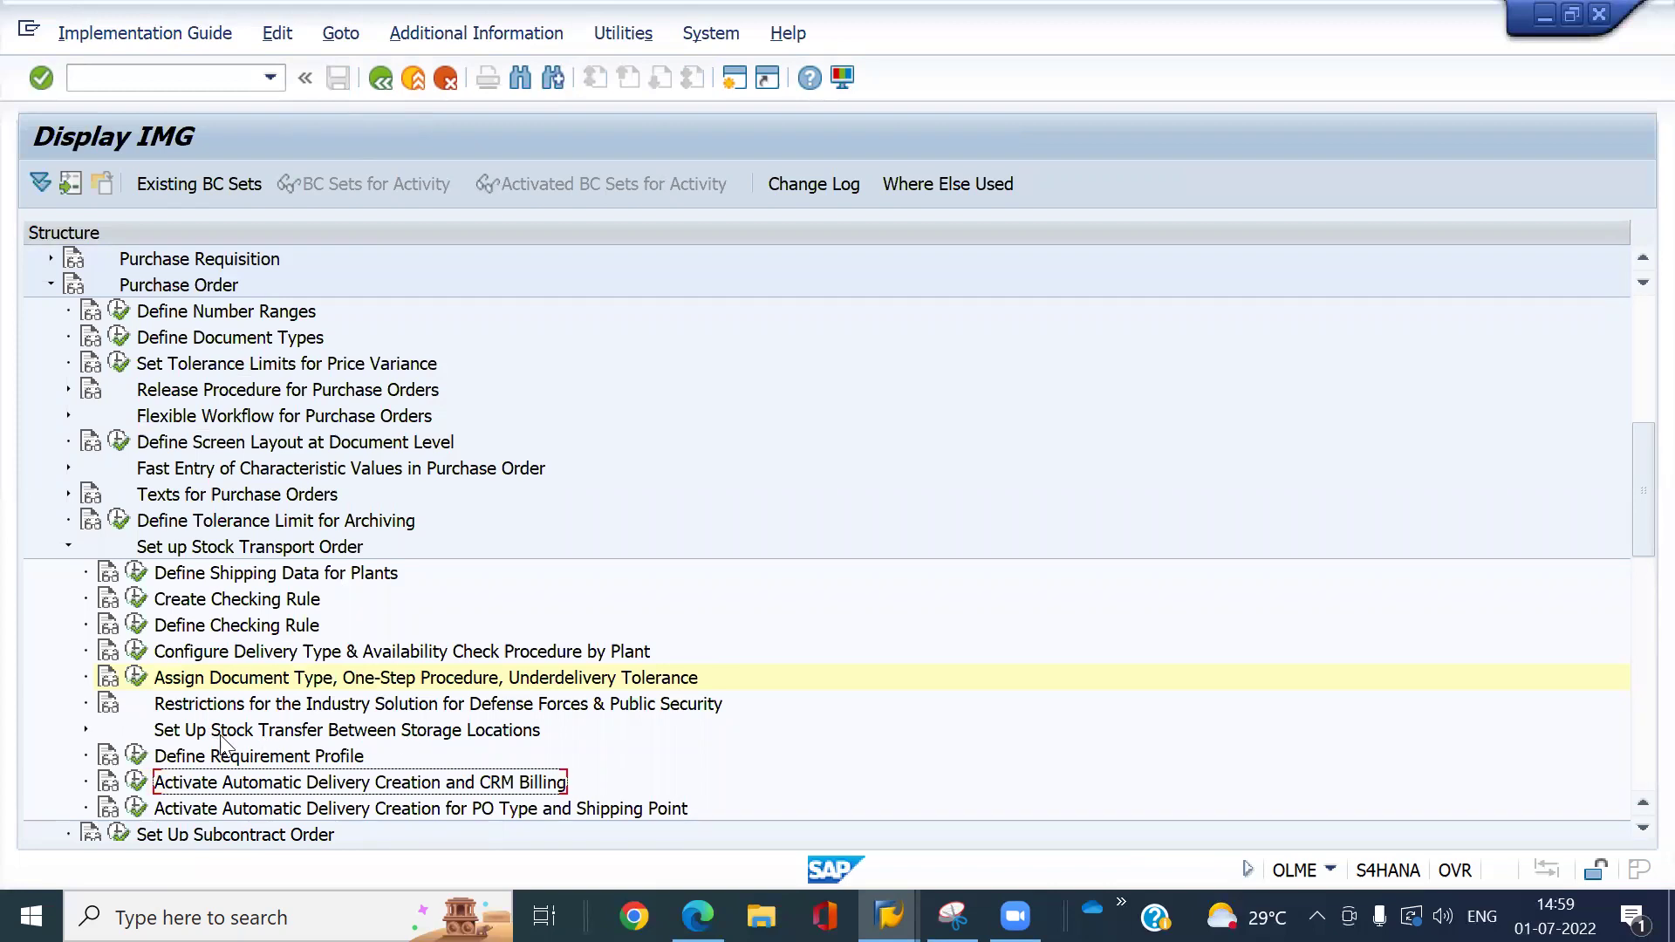
pyautogui.click(85, 729)
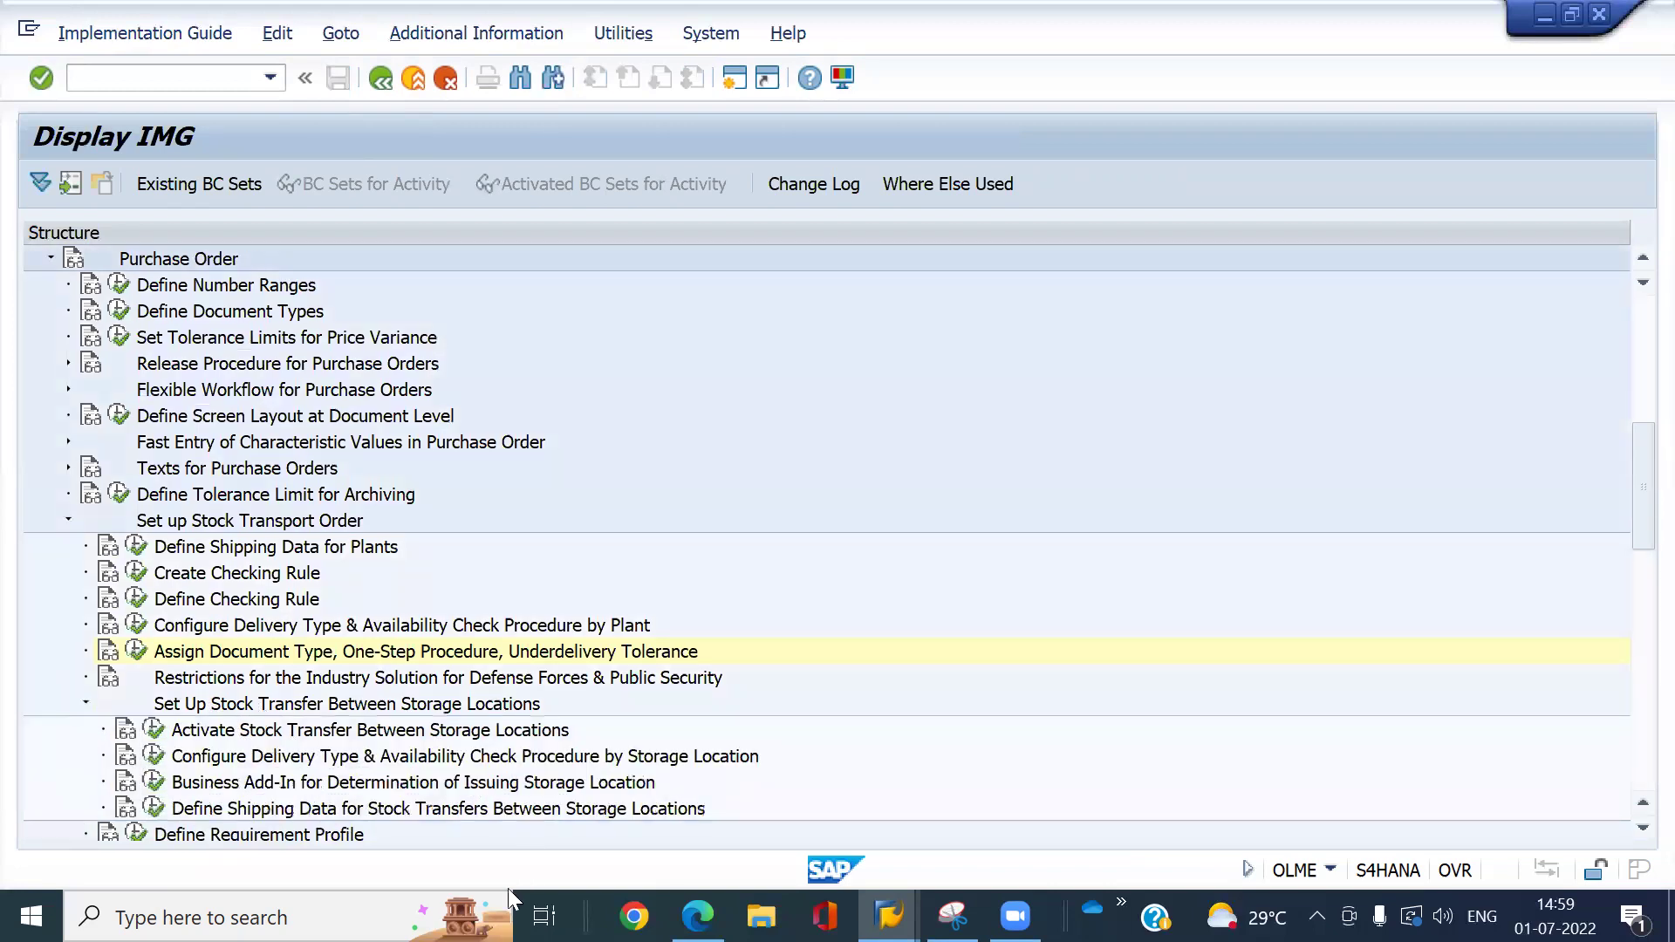
pyautogui.click(154, 731)
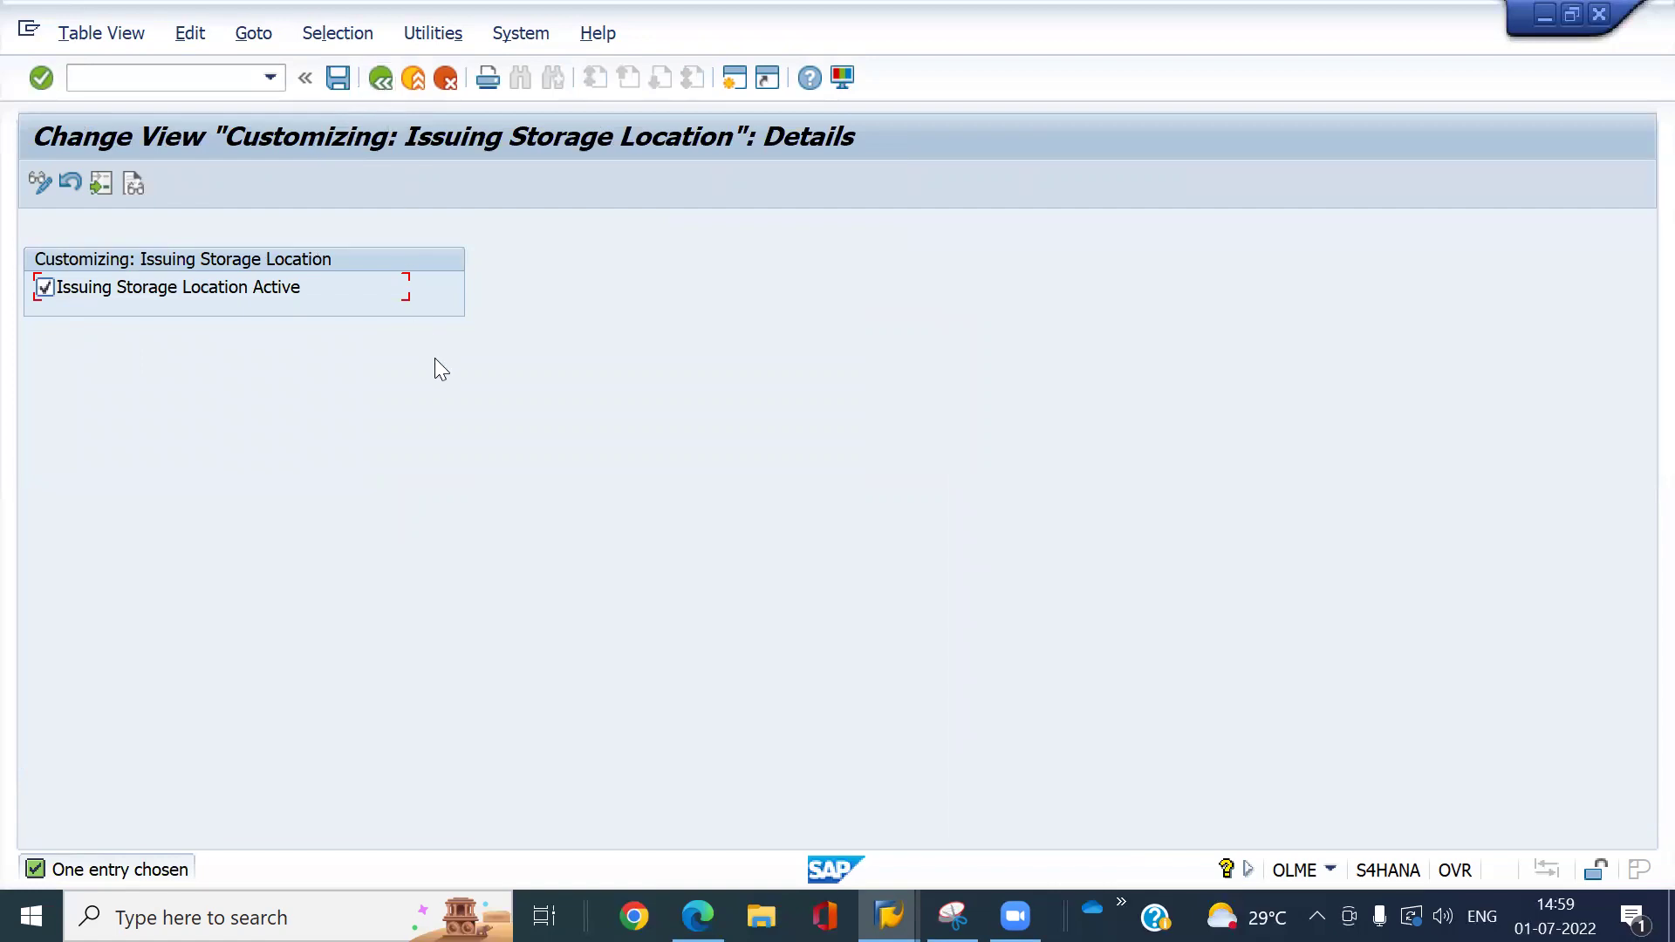
pyautogui.click(383, 78)
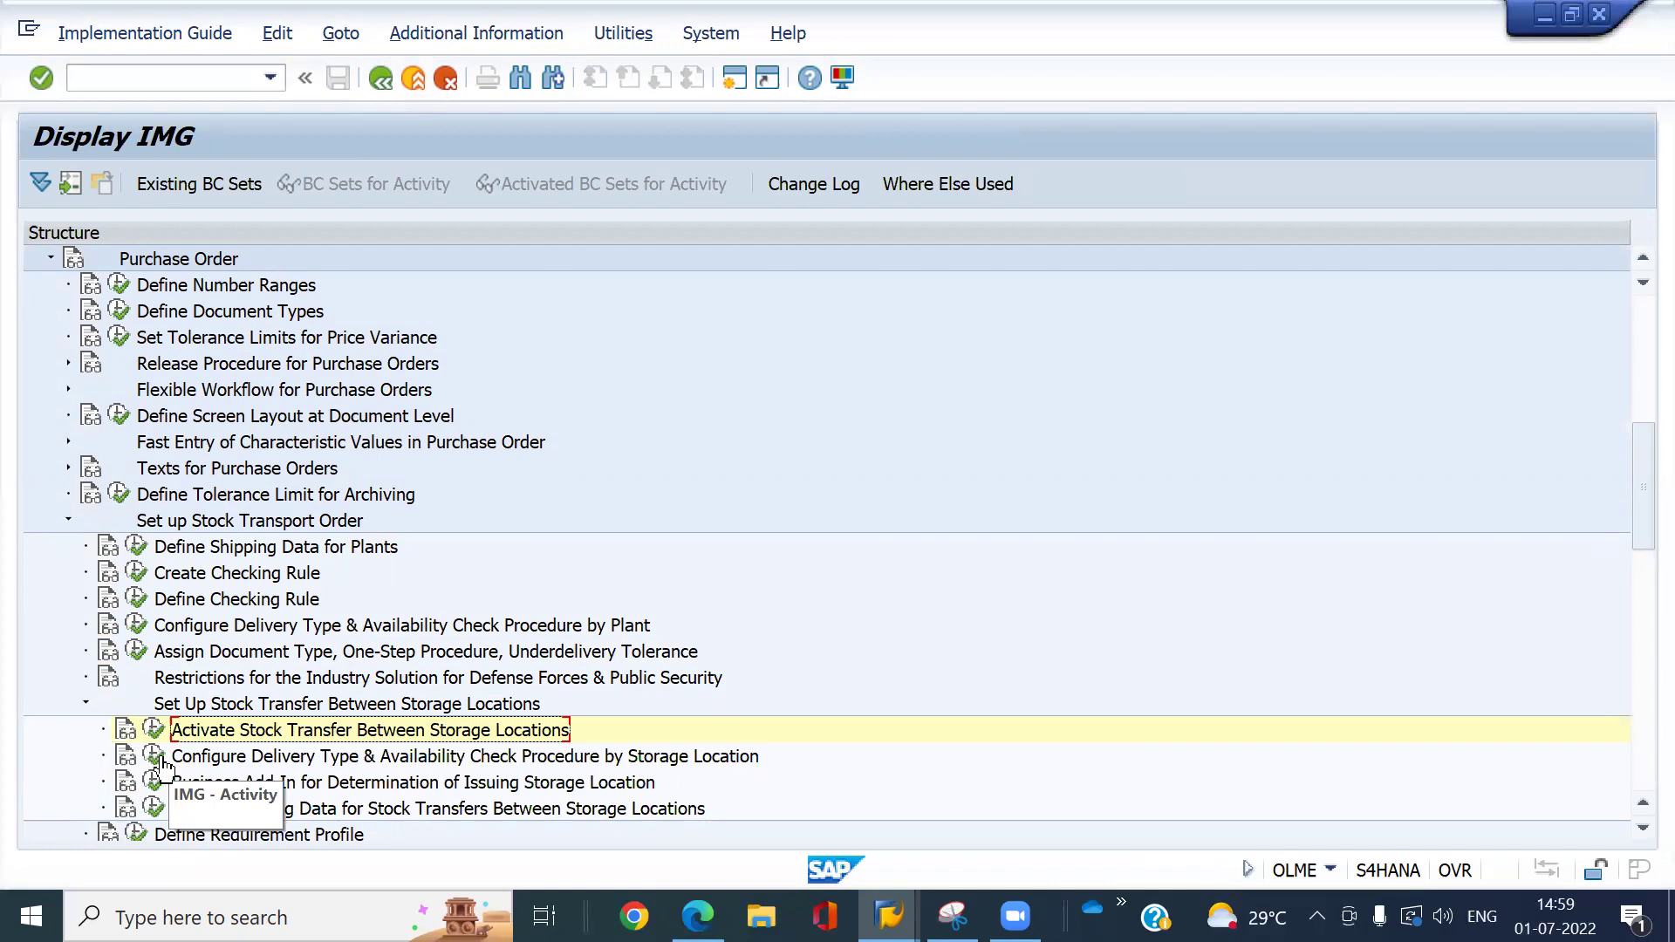
# - In work area F, add a new delivery type entry for UB, plant 7010, storage location 1000
pyautogui.click(156, 756)
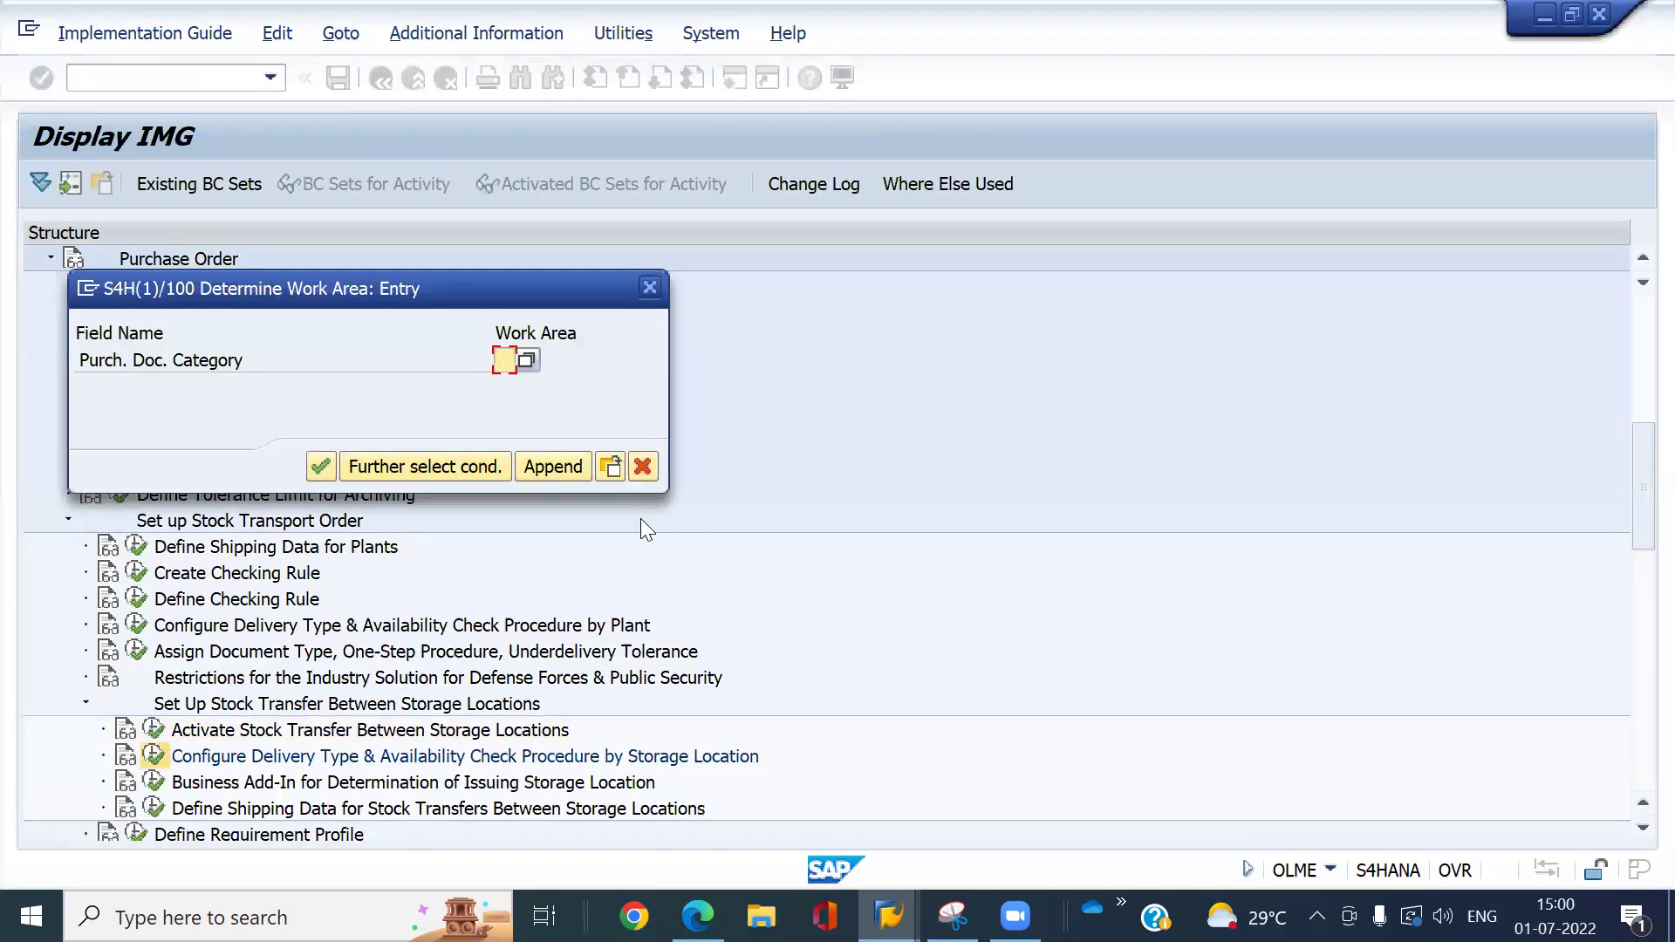
pyautogui.write('f')
pyautogui.press('Return')
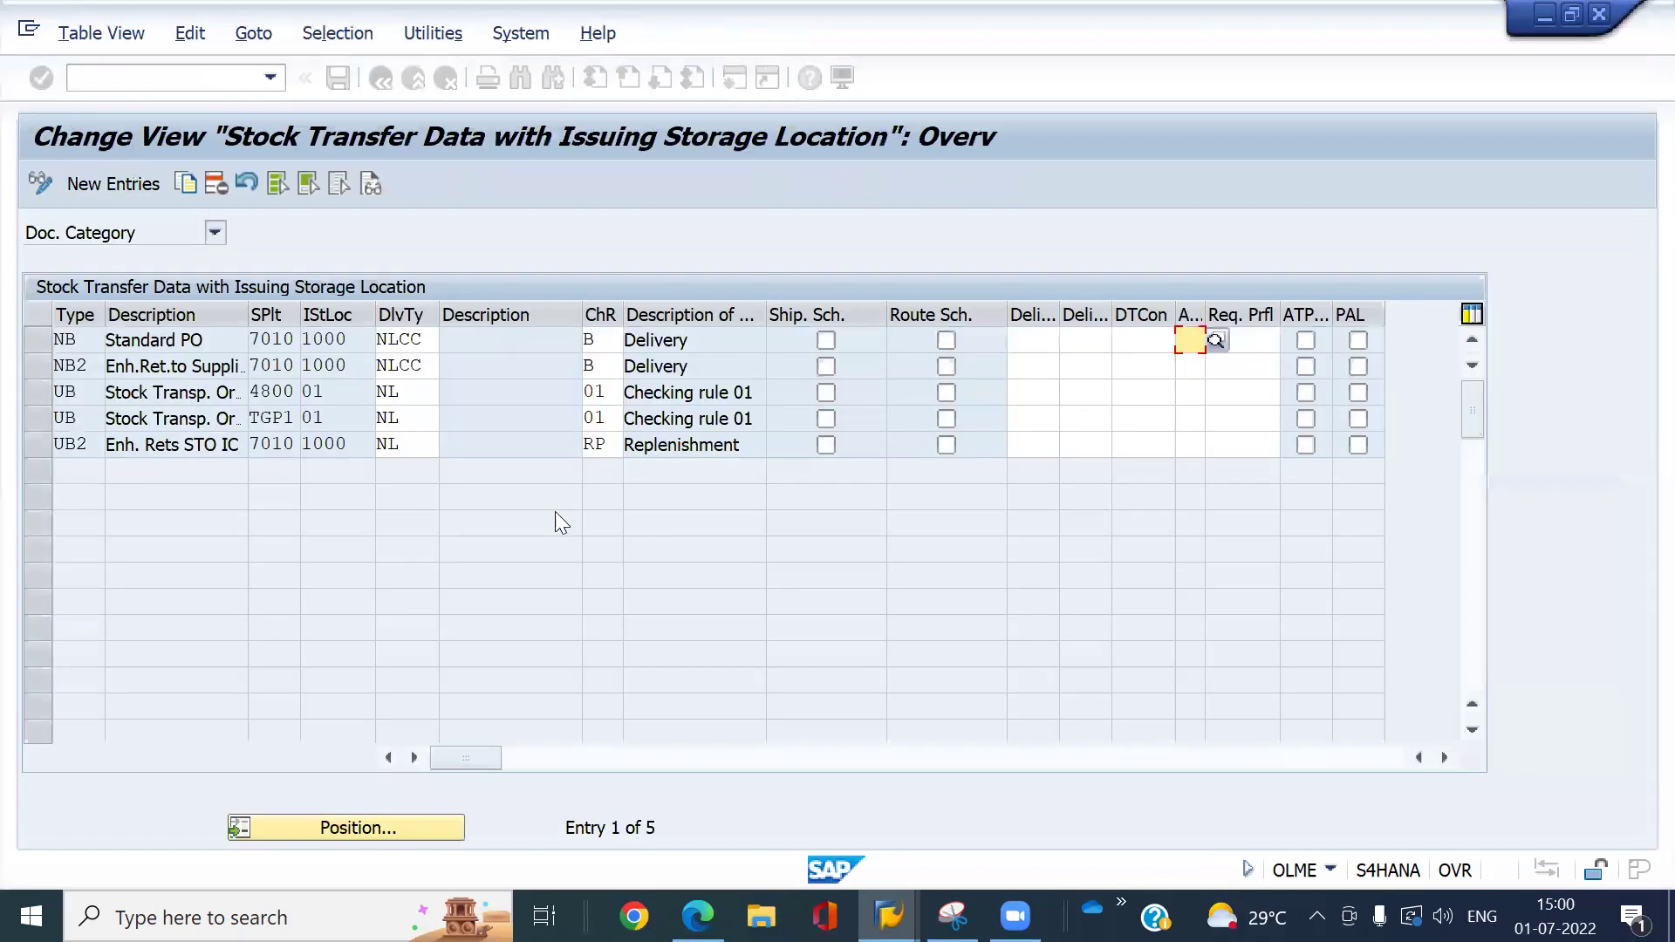
pyautogui.click(118, 187)
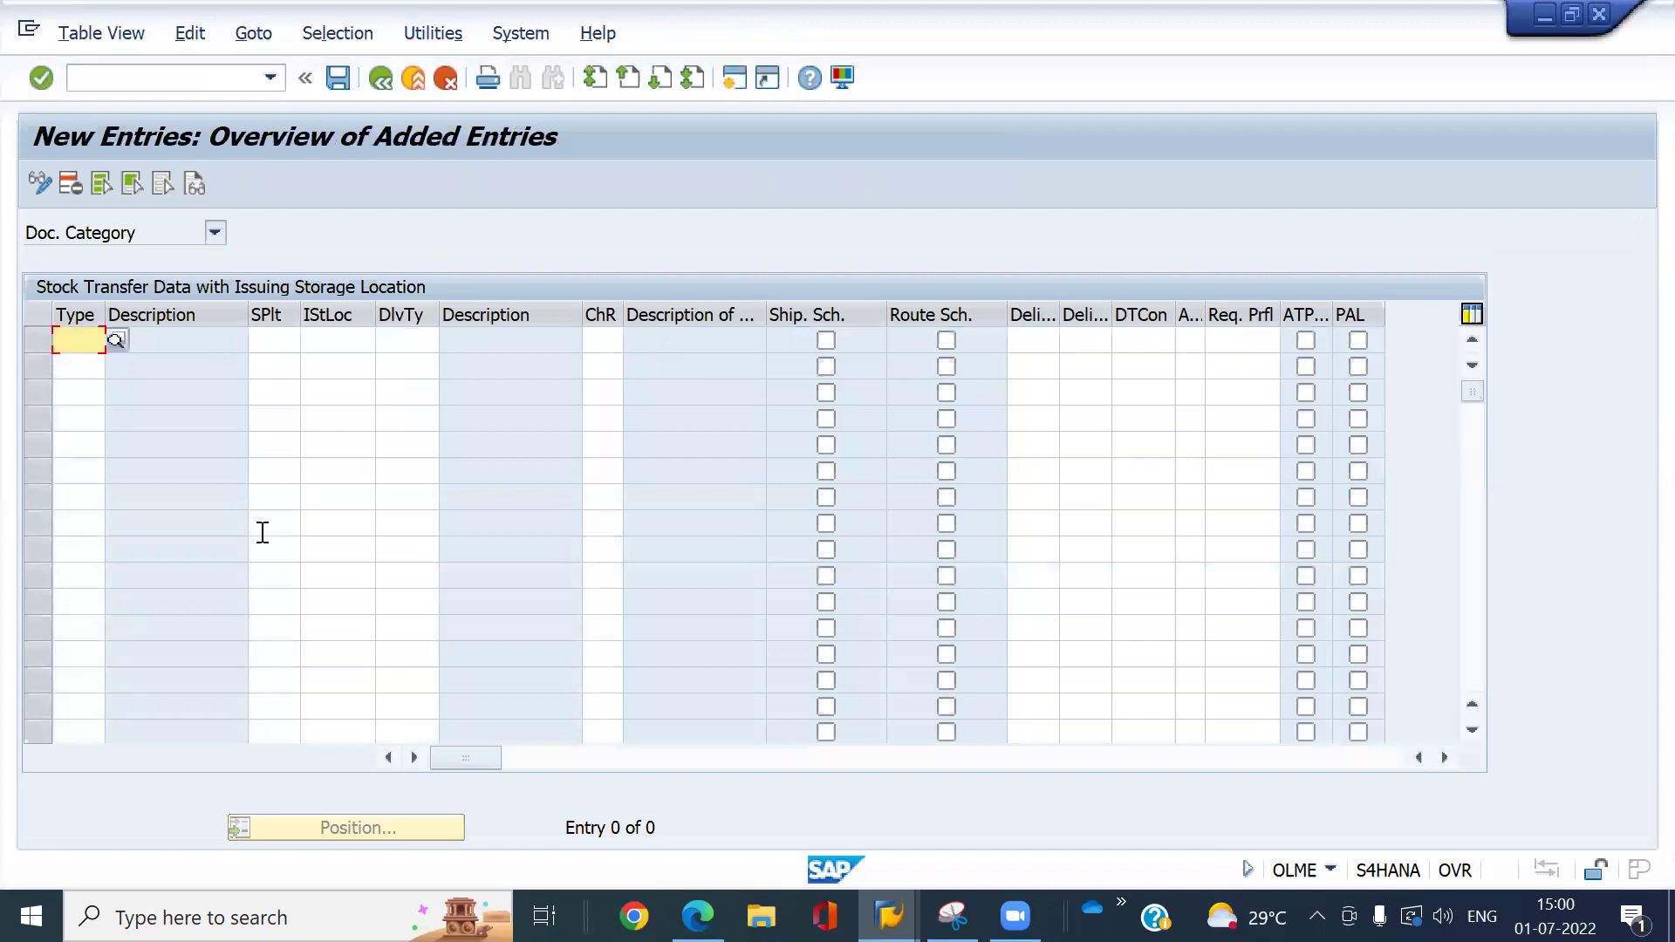
pyautogui.write('ub')
pyautogui.press('Tab')
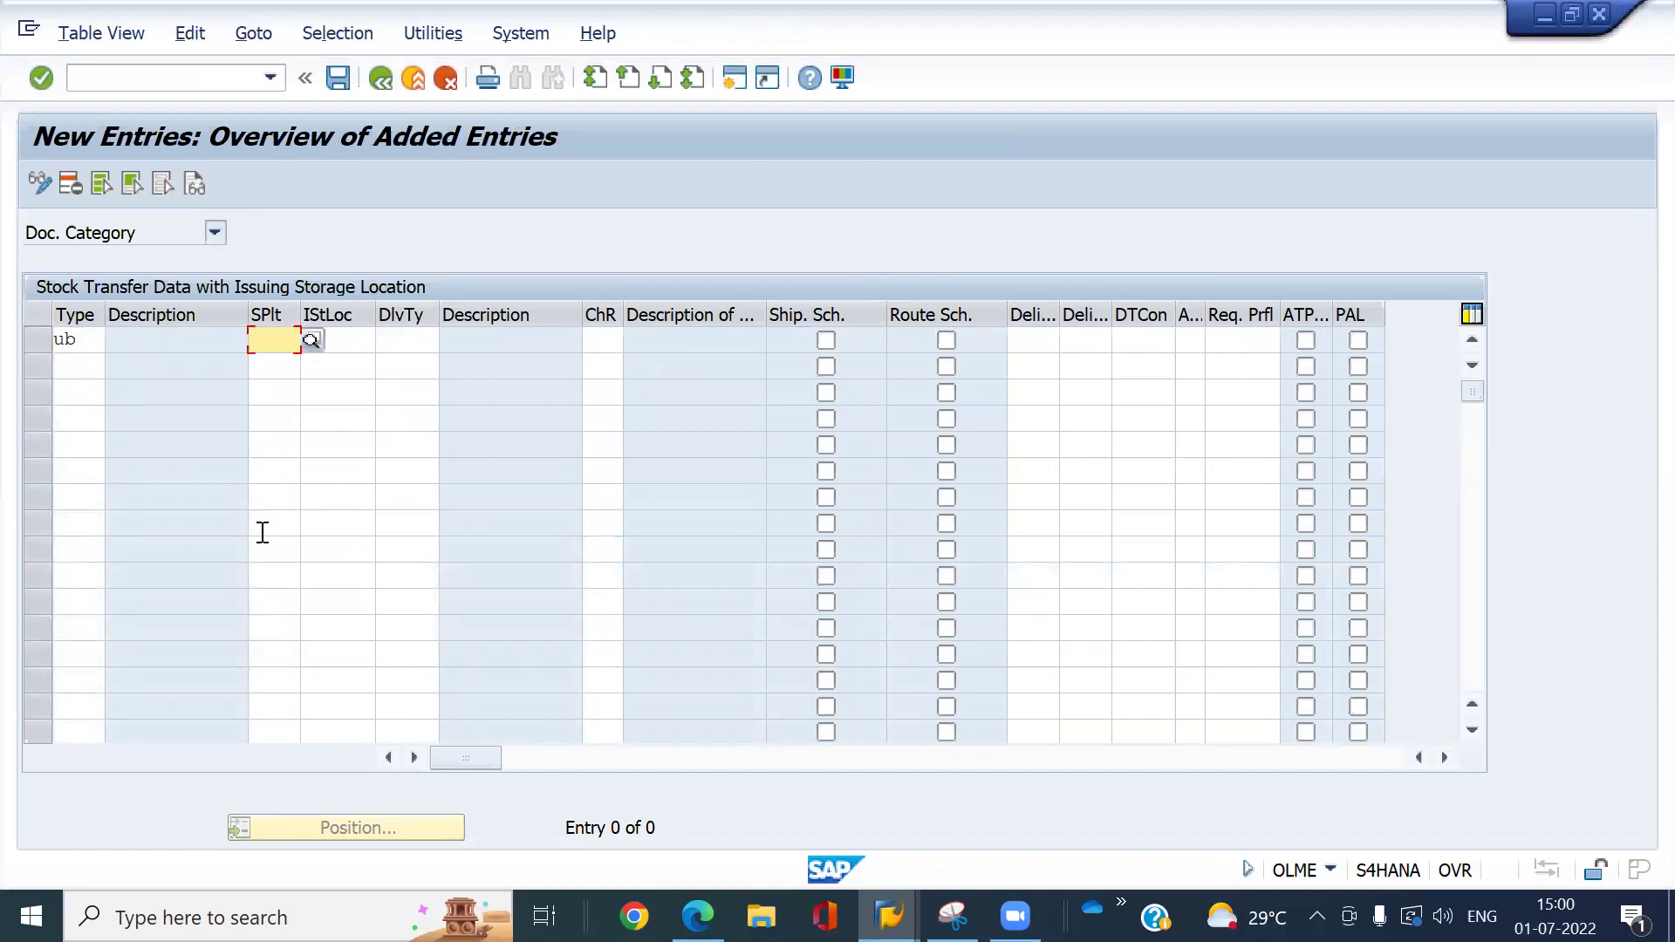
pyautogui.write('7010')
pyautogui.press('Tab')
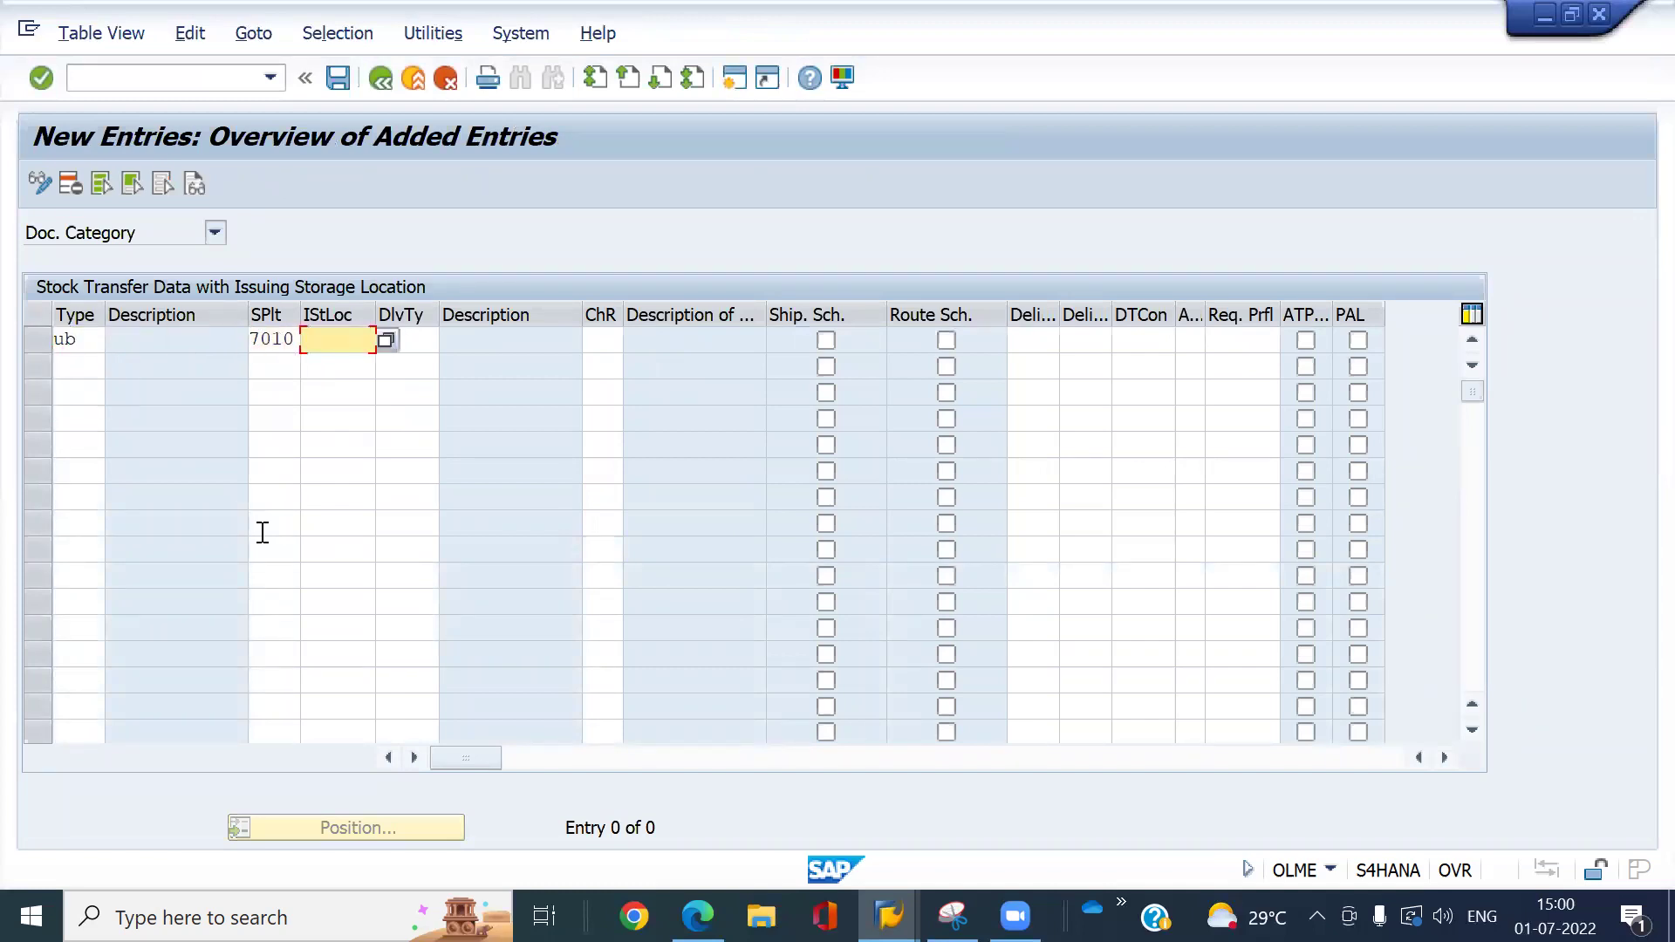
pyautogui.write('1000')
pyautogui.press('Tab')
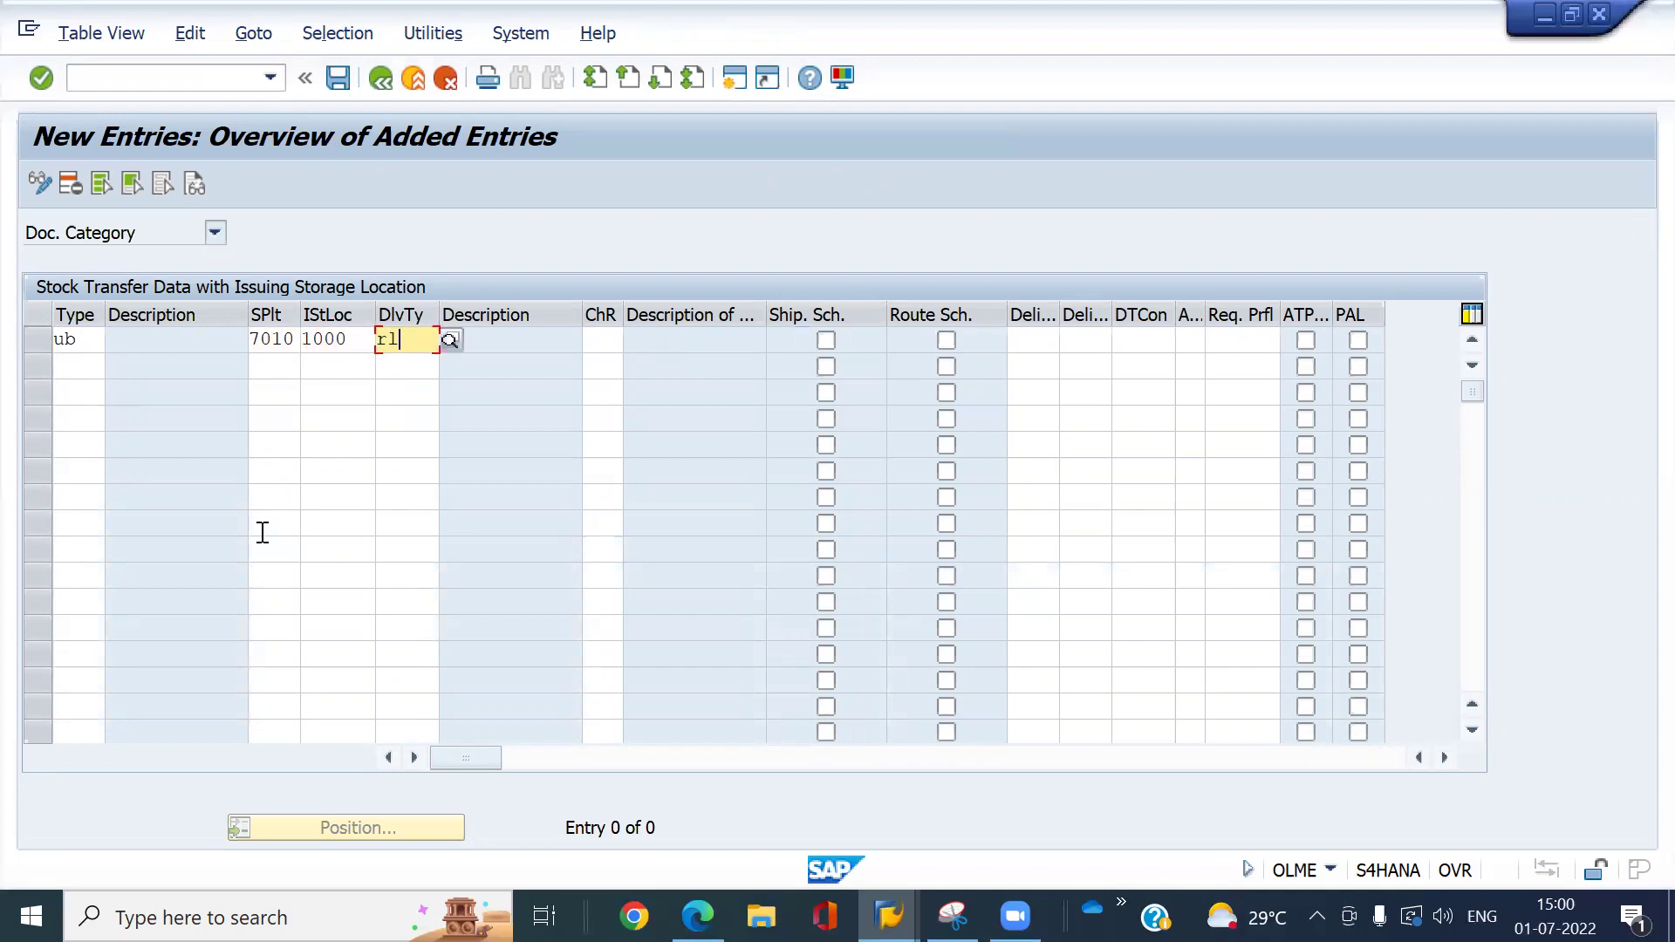
# - Complete the entry with delivery type NL and checking rule RP, save it, and return
pyautogui.press('BackSpace')
pyautogui.press('BackSpace')
pyautogui.write('nl')
pyautogui.press('Tab')
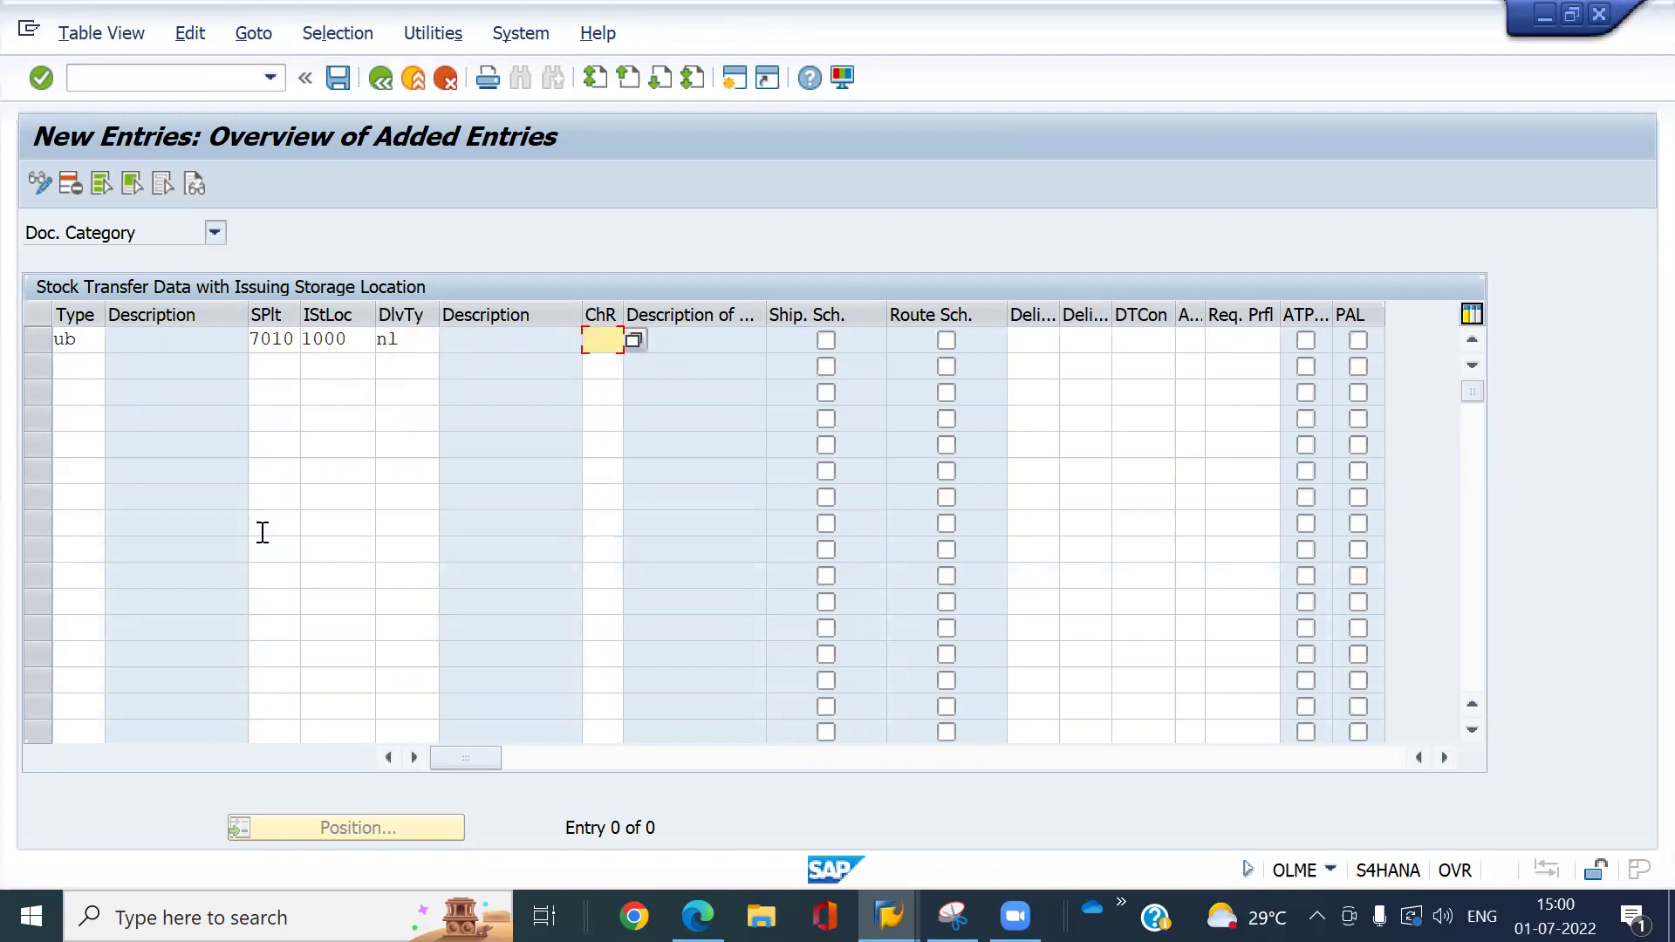
pyautogui.write('rp')
pyautogui.press('Return')
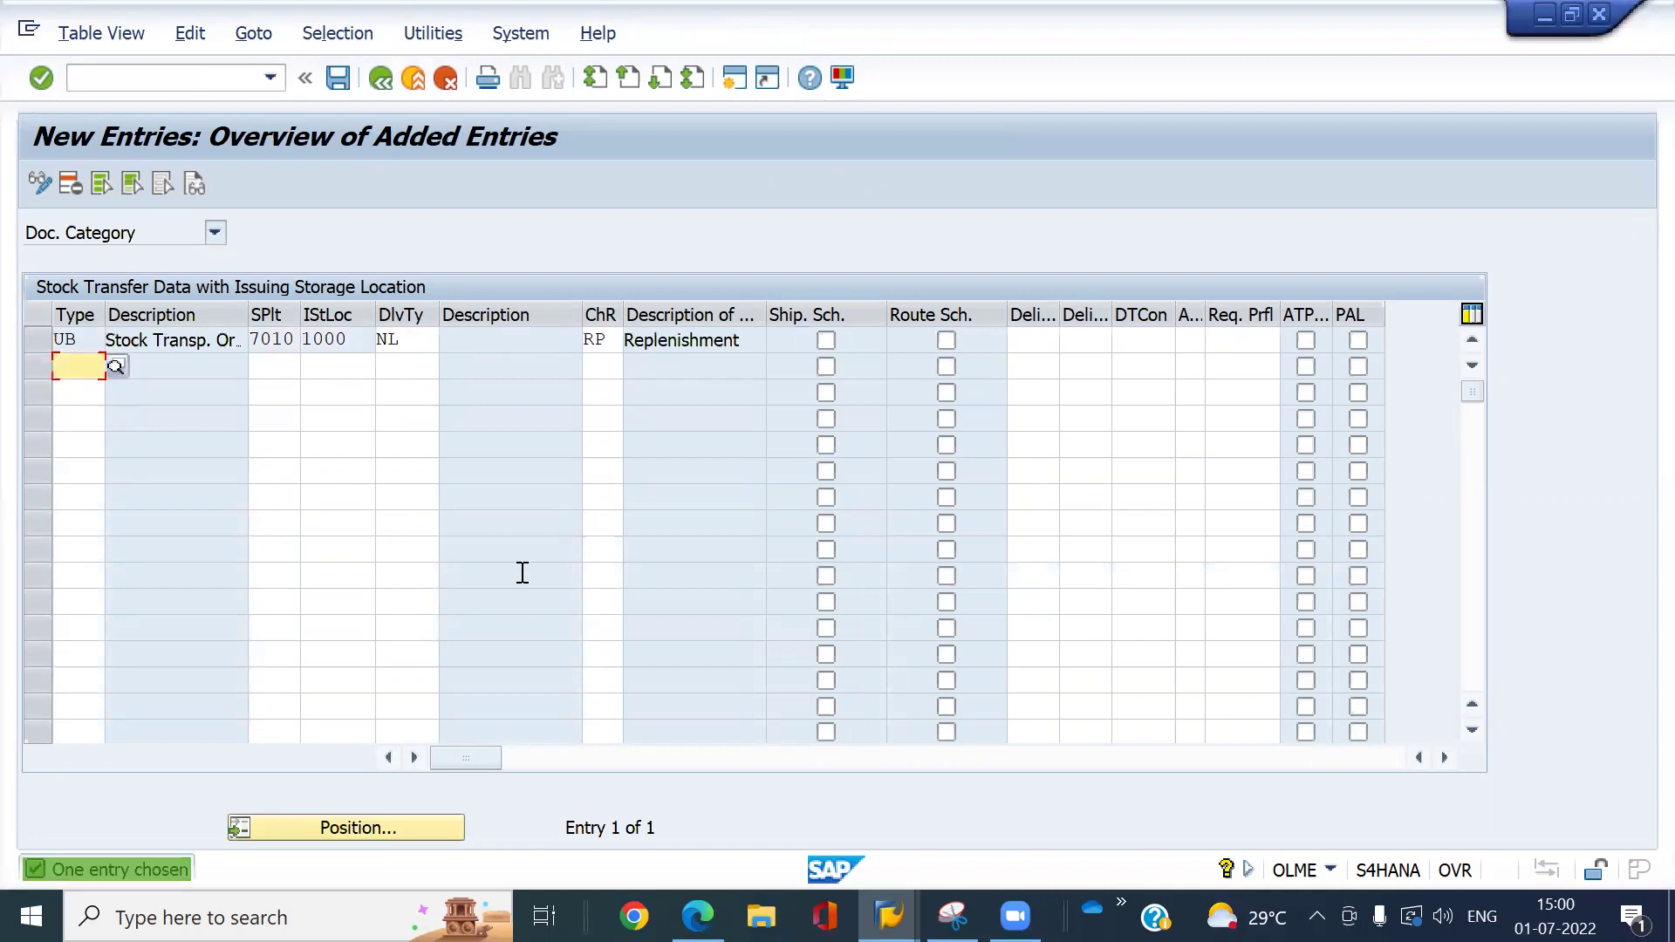
pyautogui.press('Return')
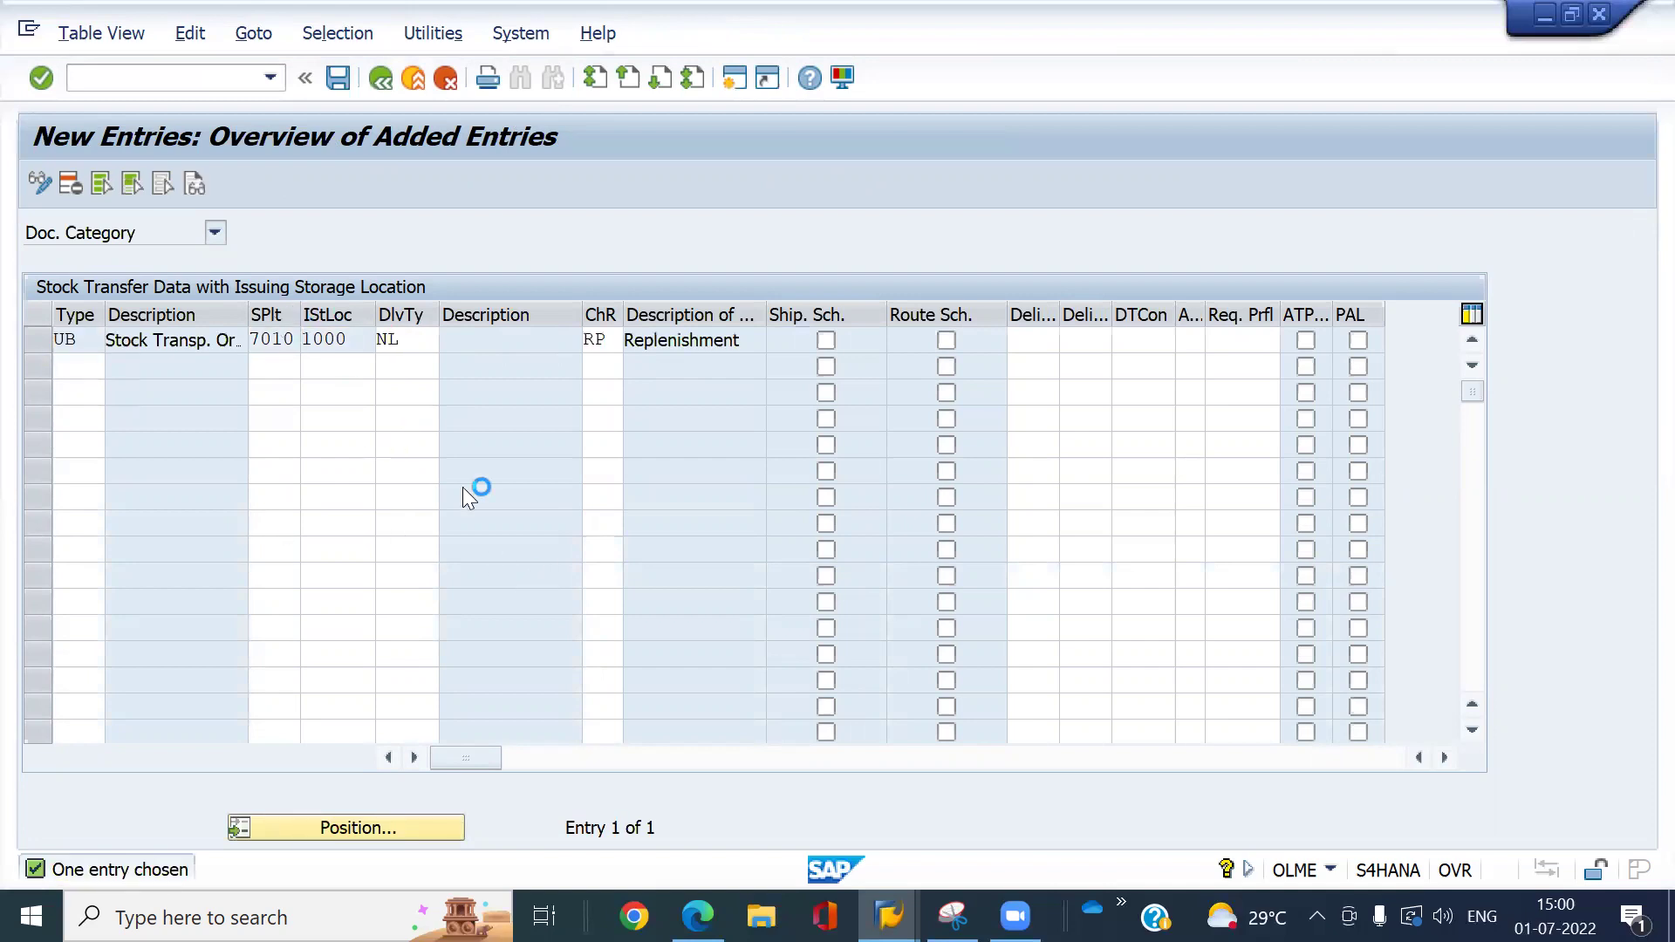
pyautogui.hotkey('ctrl', 's')
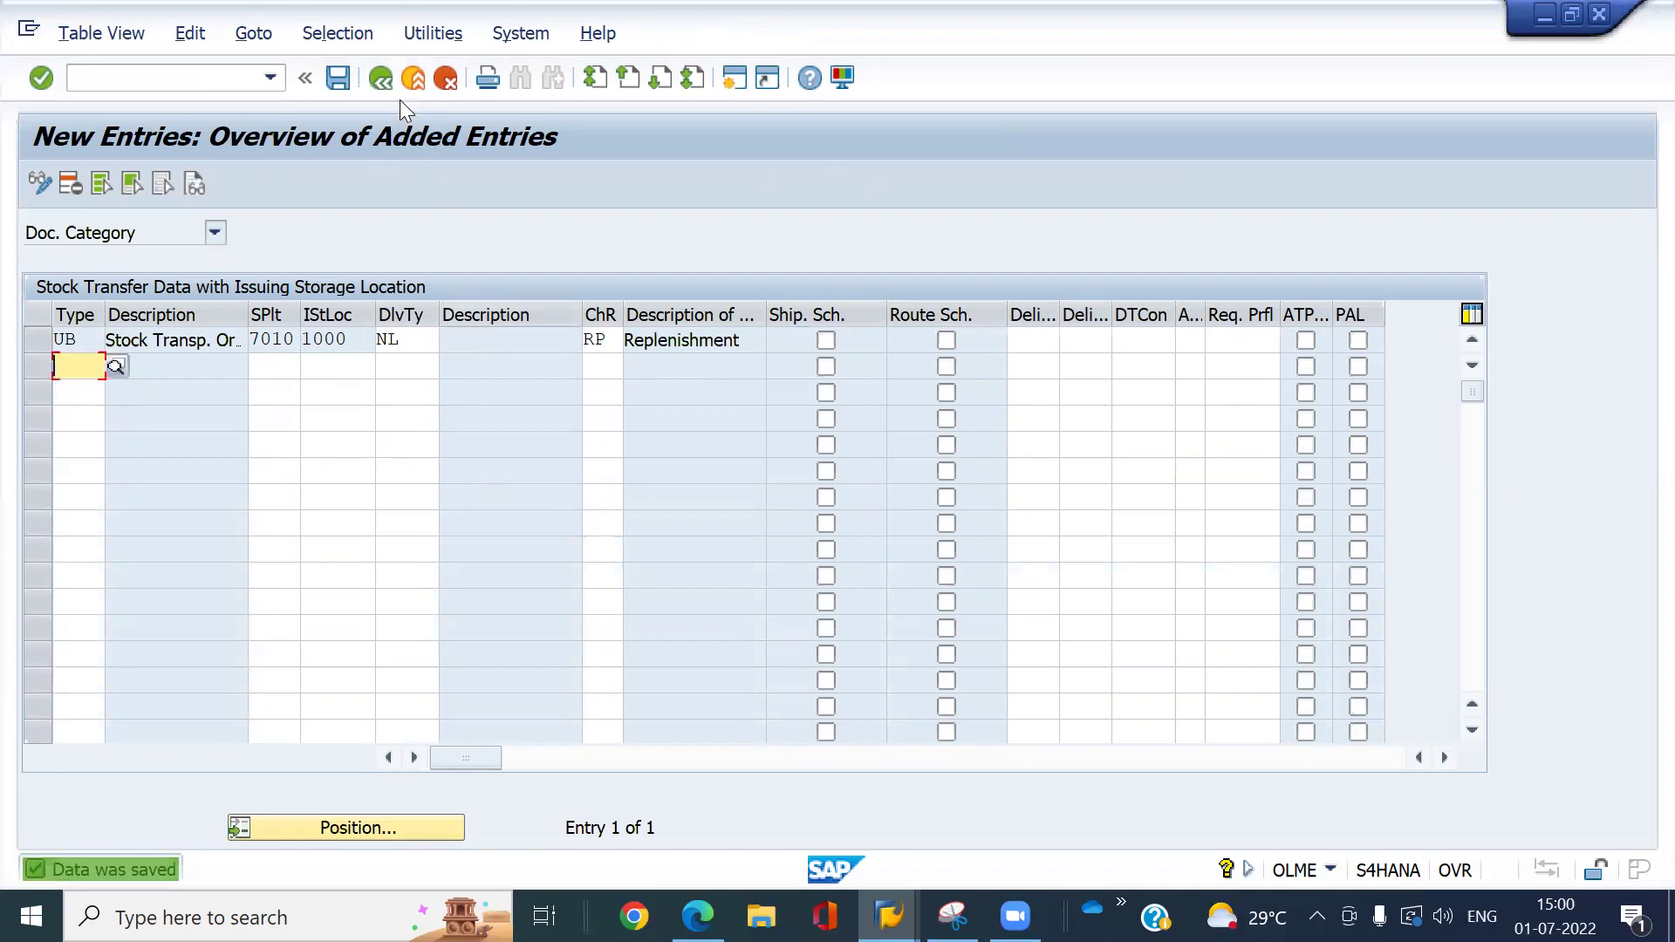
pyautogui.click(390, 89)
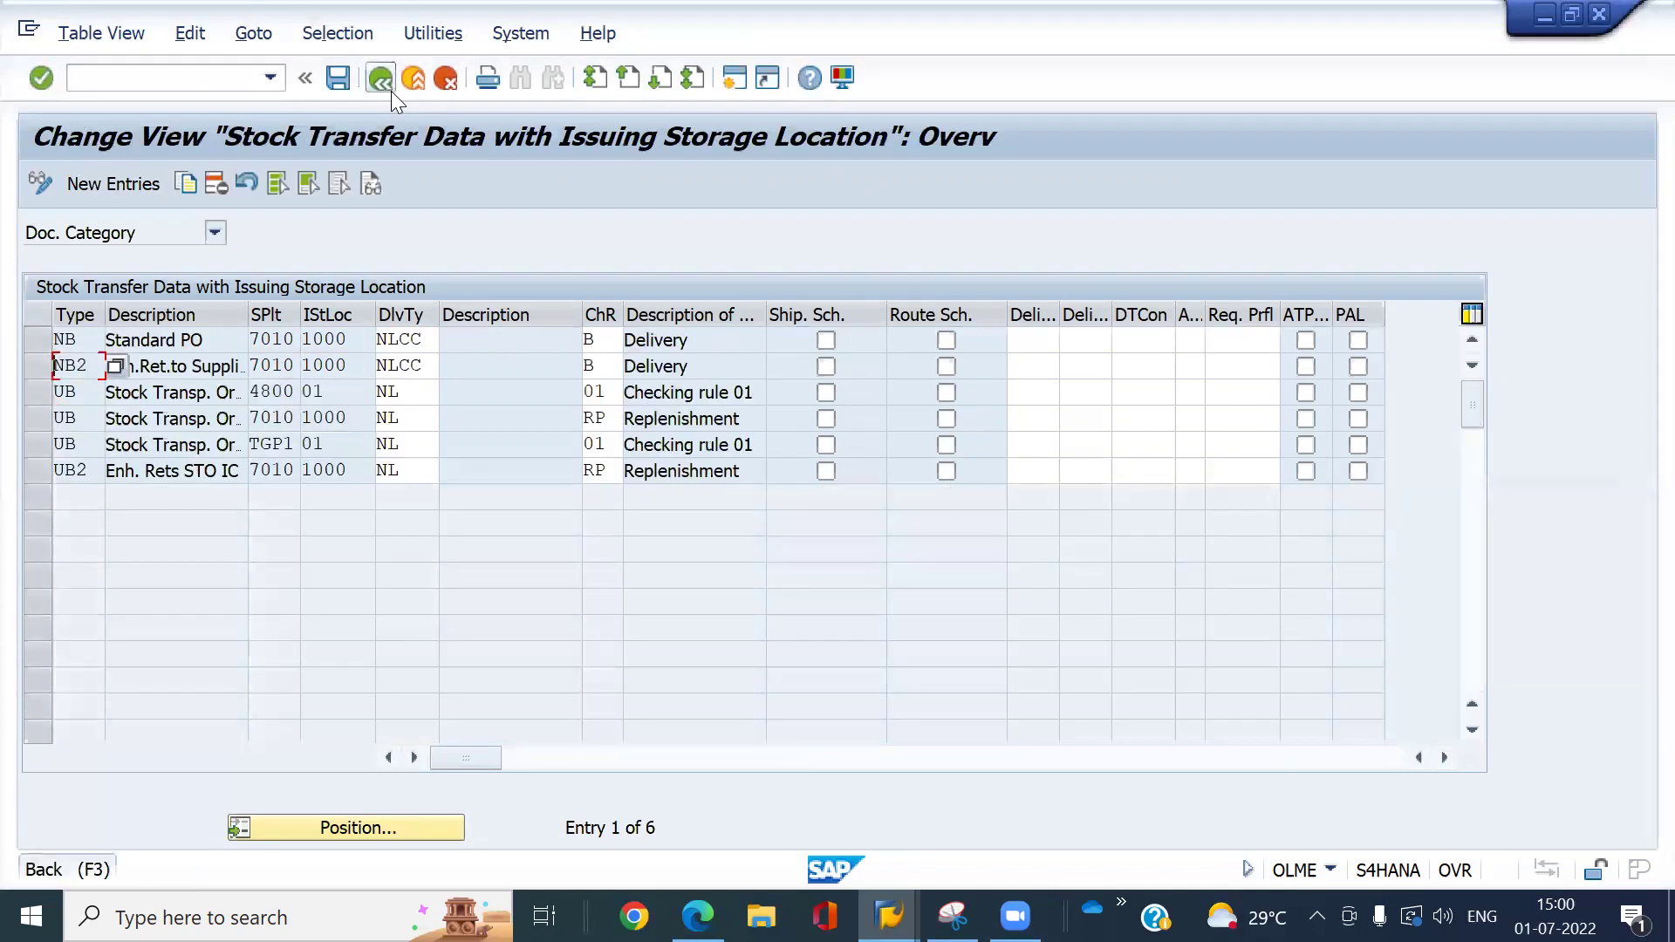
pyautogui.click(391, 90)
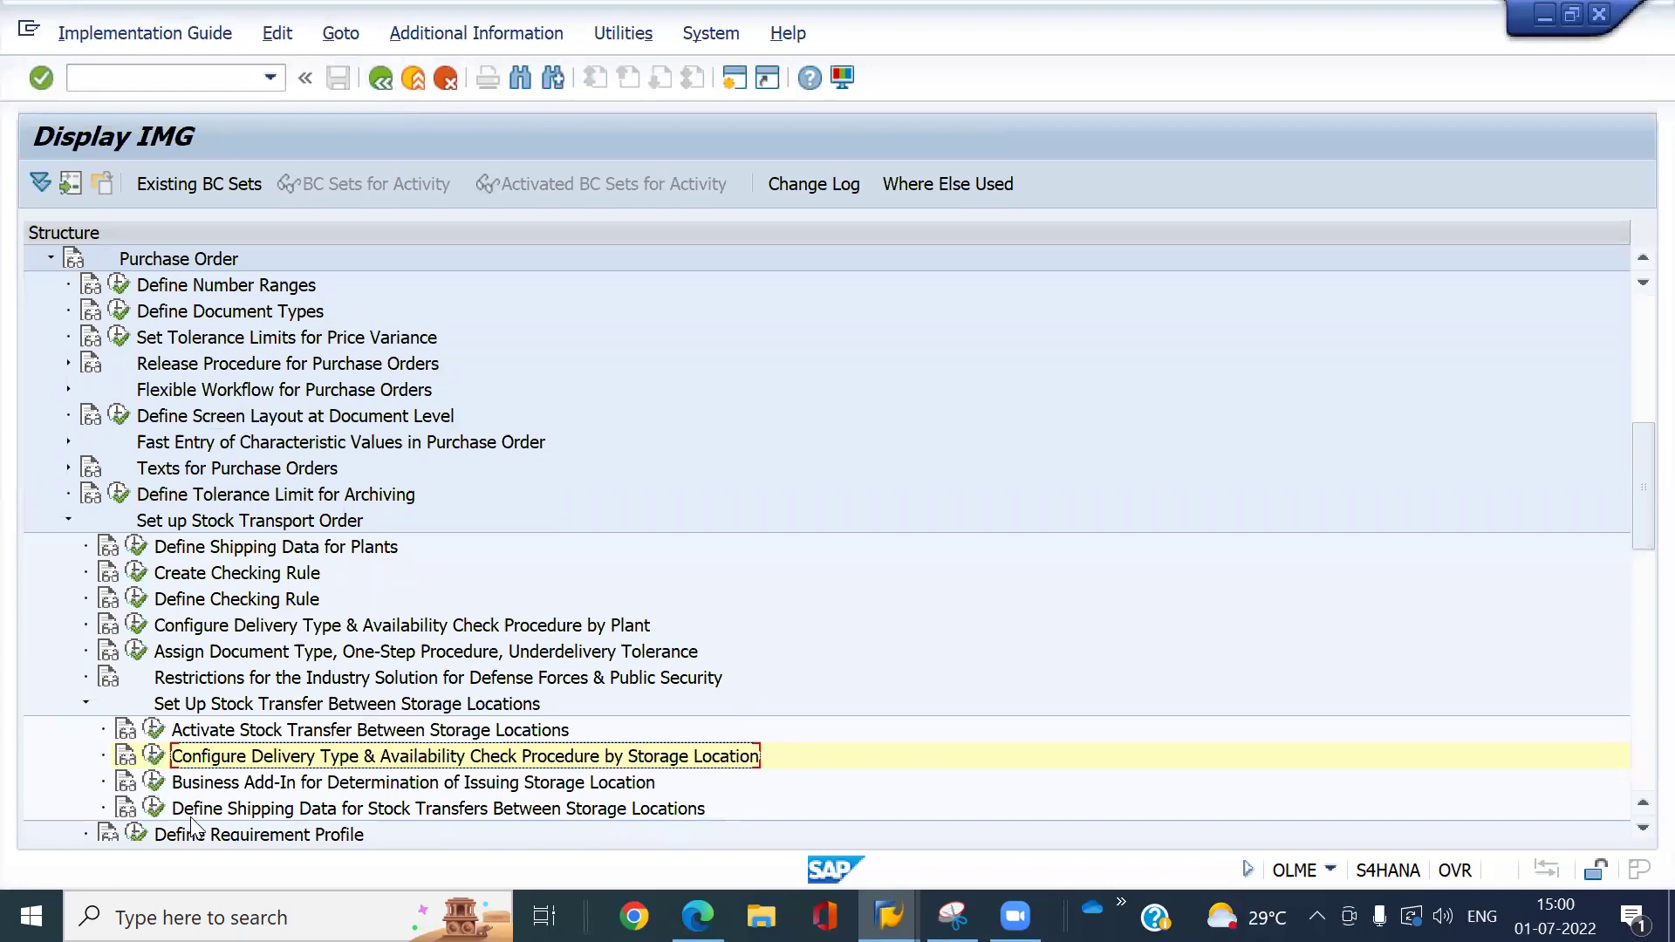
# - Open shipping data for storage location transfers and position the list to plant 7010
pyautogui.click(154, 809)
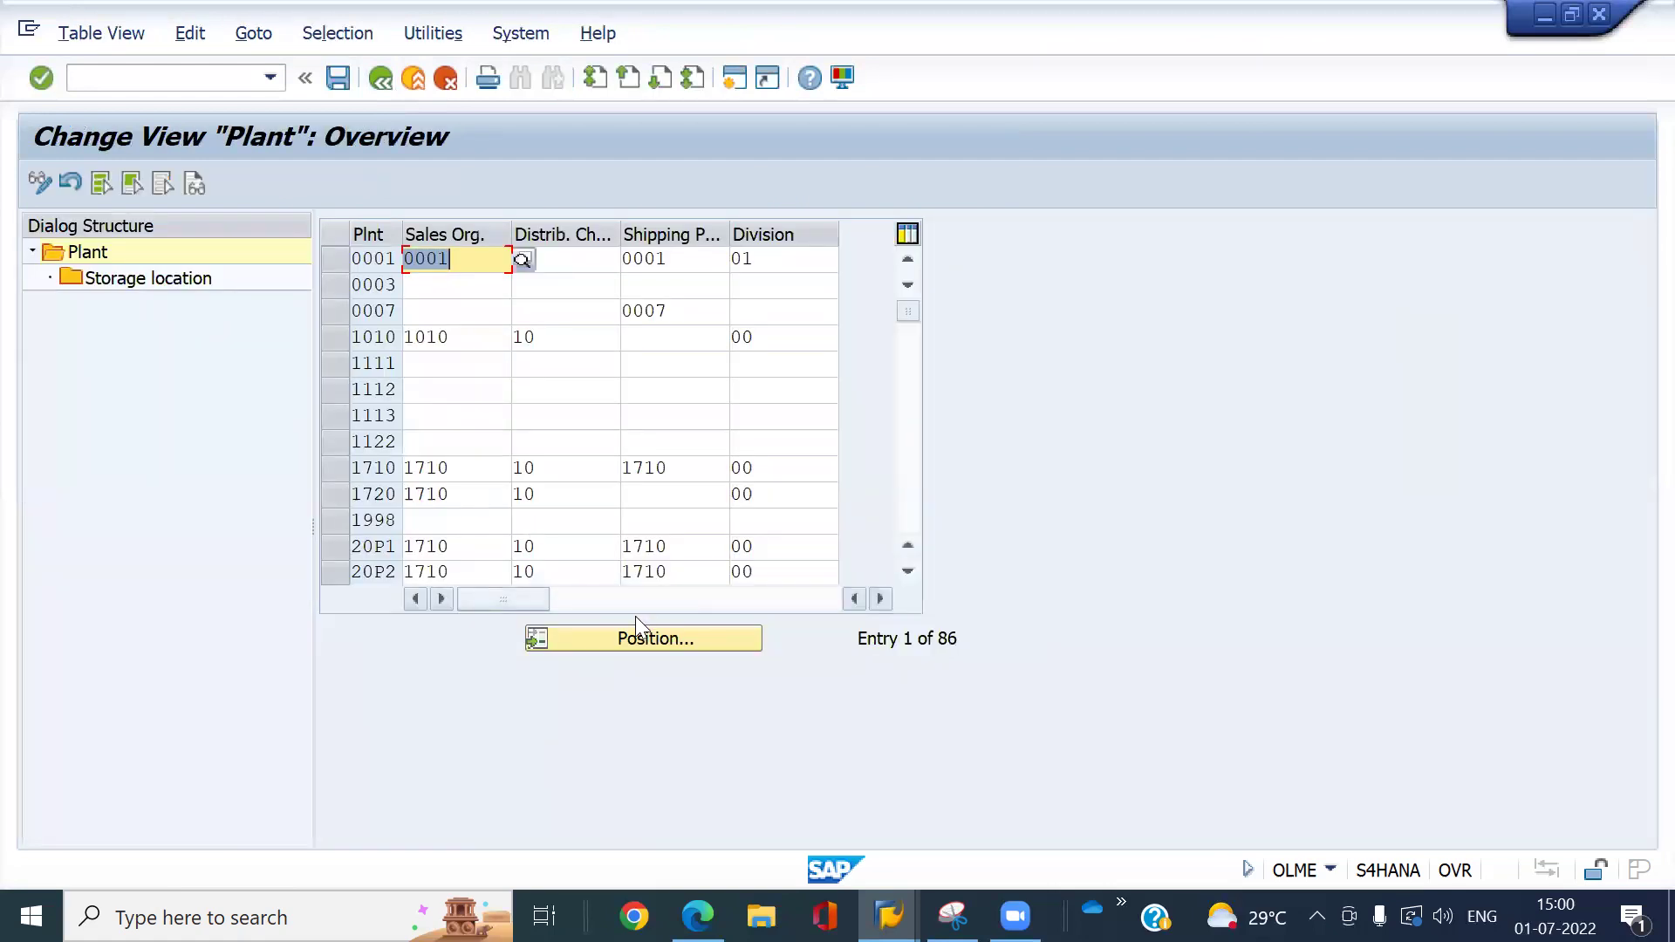
pyautogui.click(642, 640)
pyautogui.write('7101')
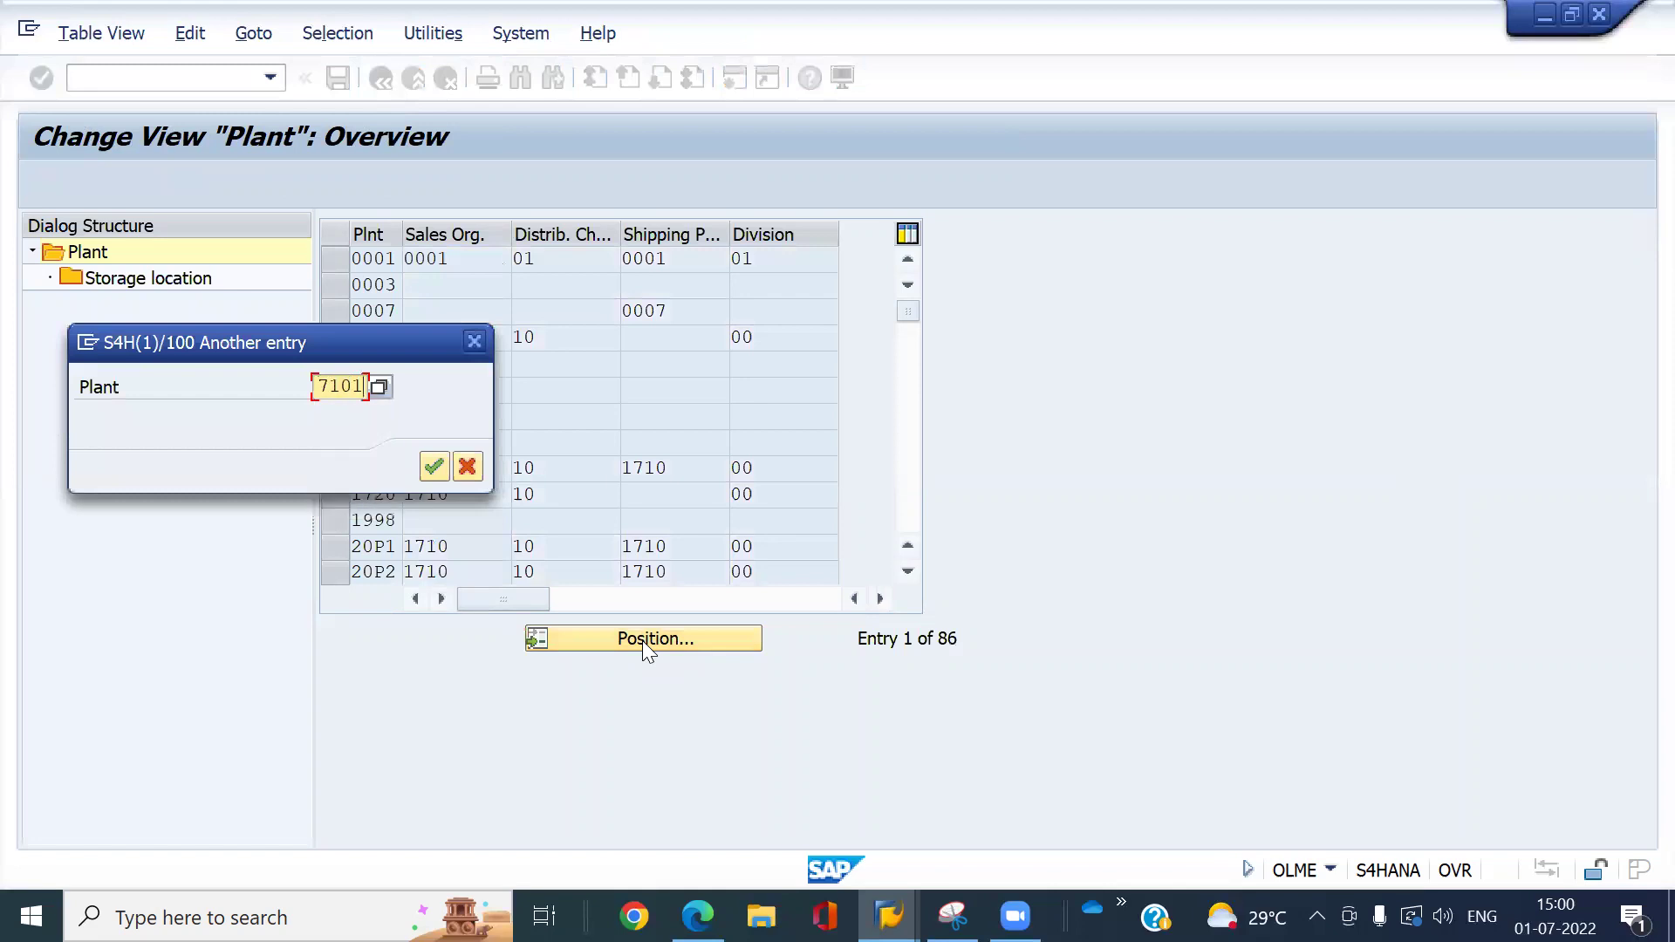
pyautogui.press('Return')
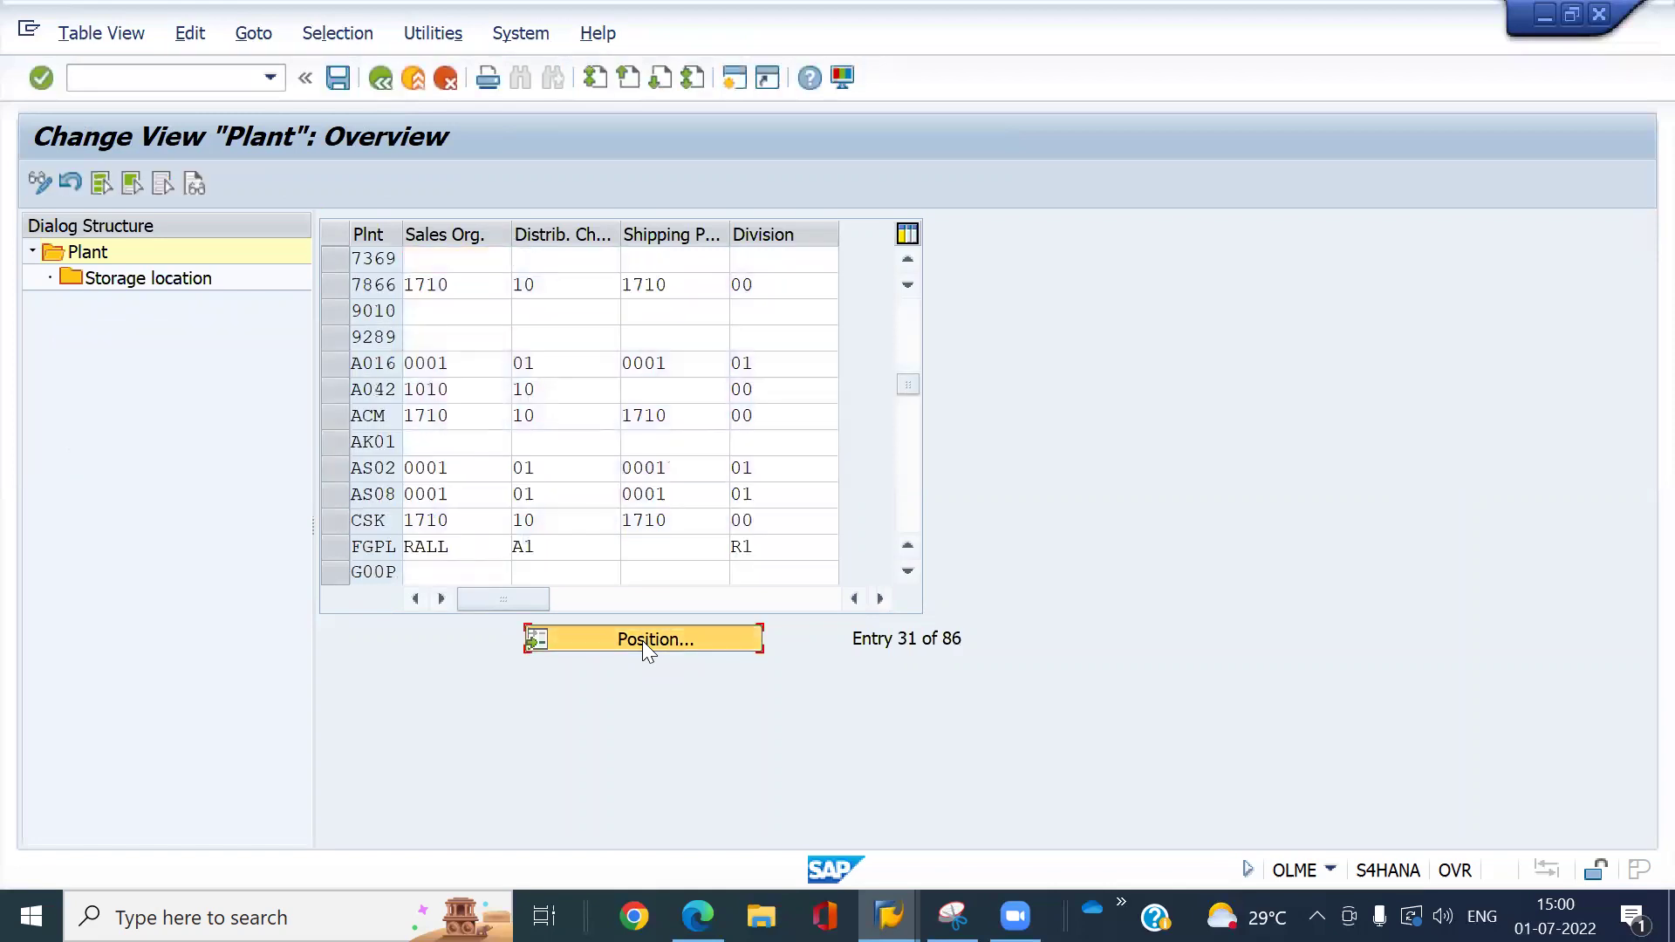
pyautogui.write('7010')
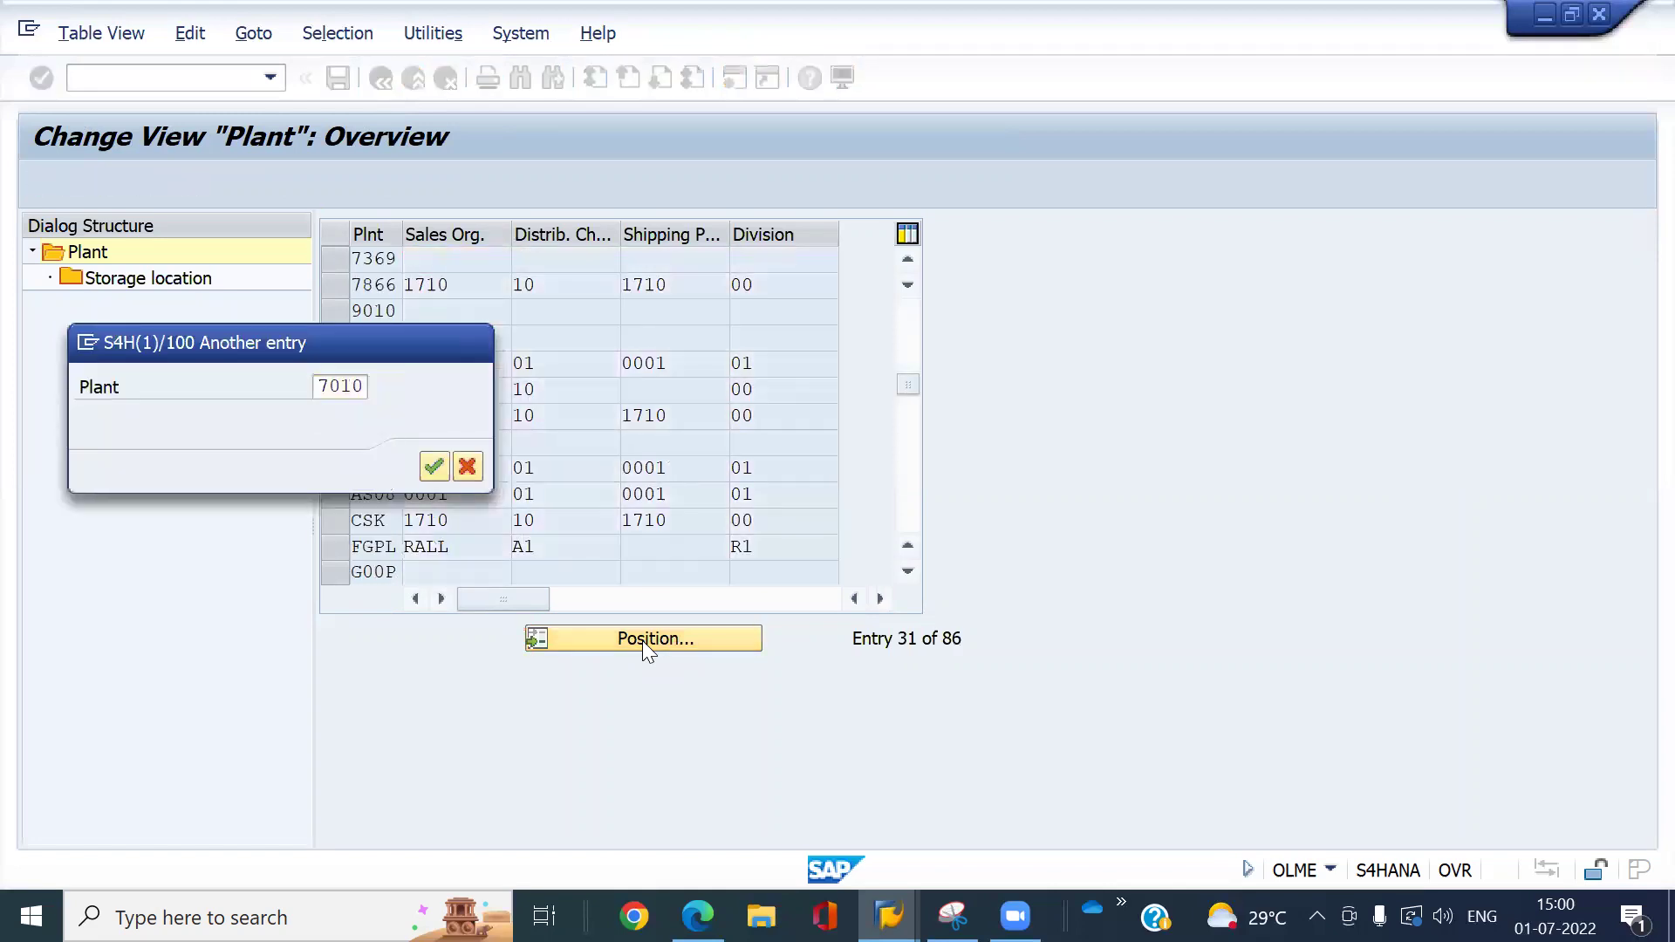
pyautogui.press('Return')
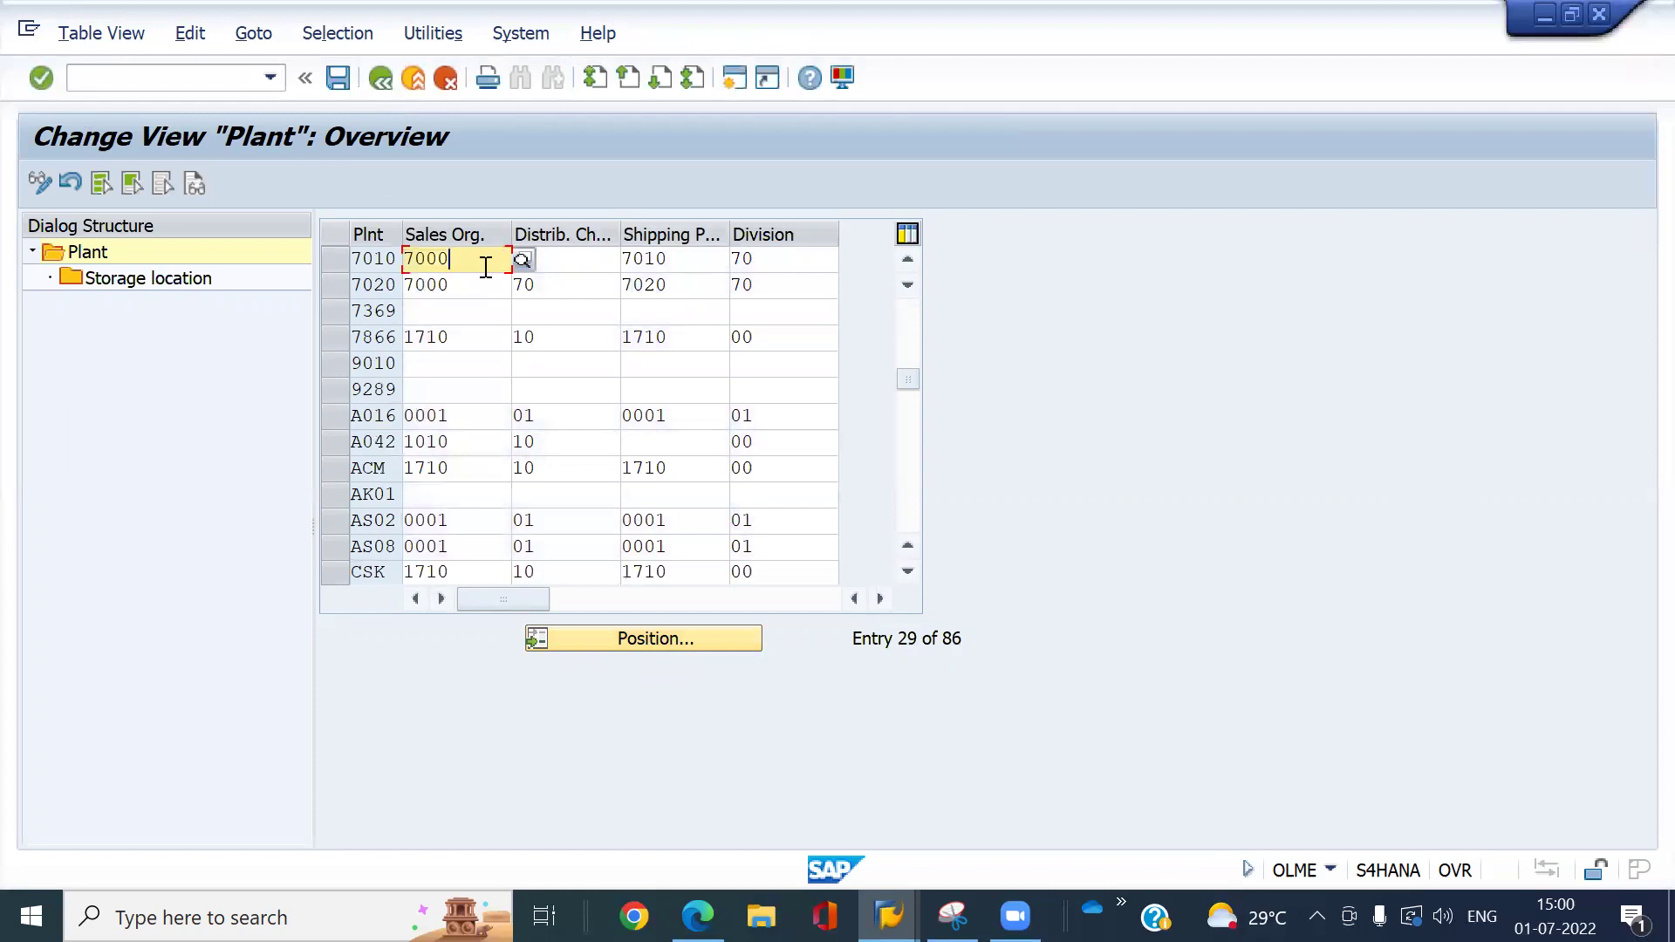
# - Enter distribution channel 70 and division 70 for plant 7010
pyautogui.click(592, 256)
pyautogui.write('70')
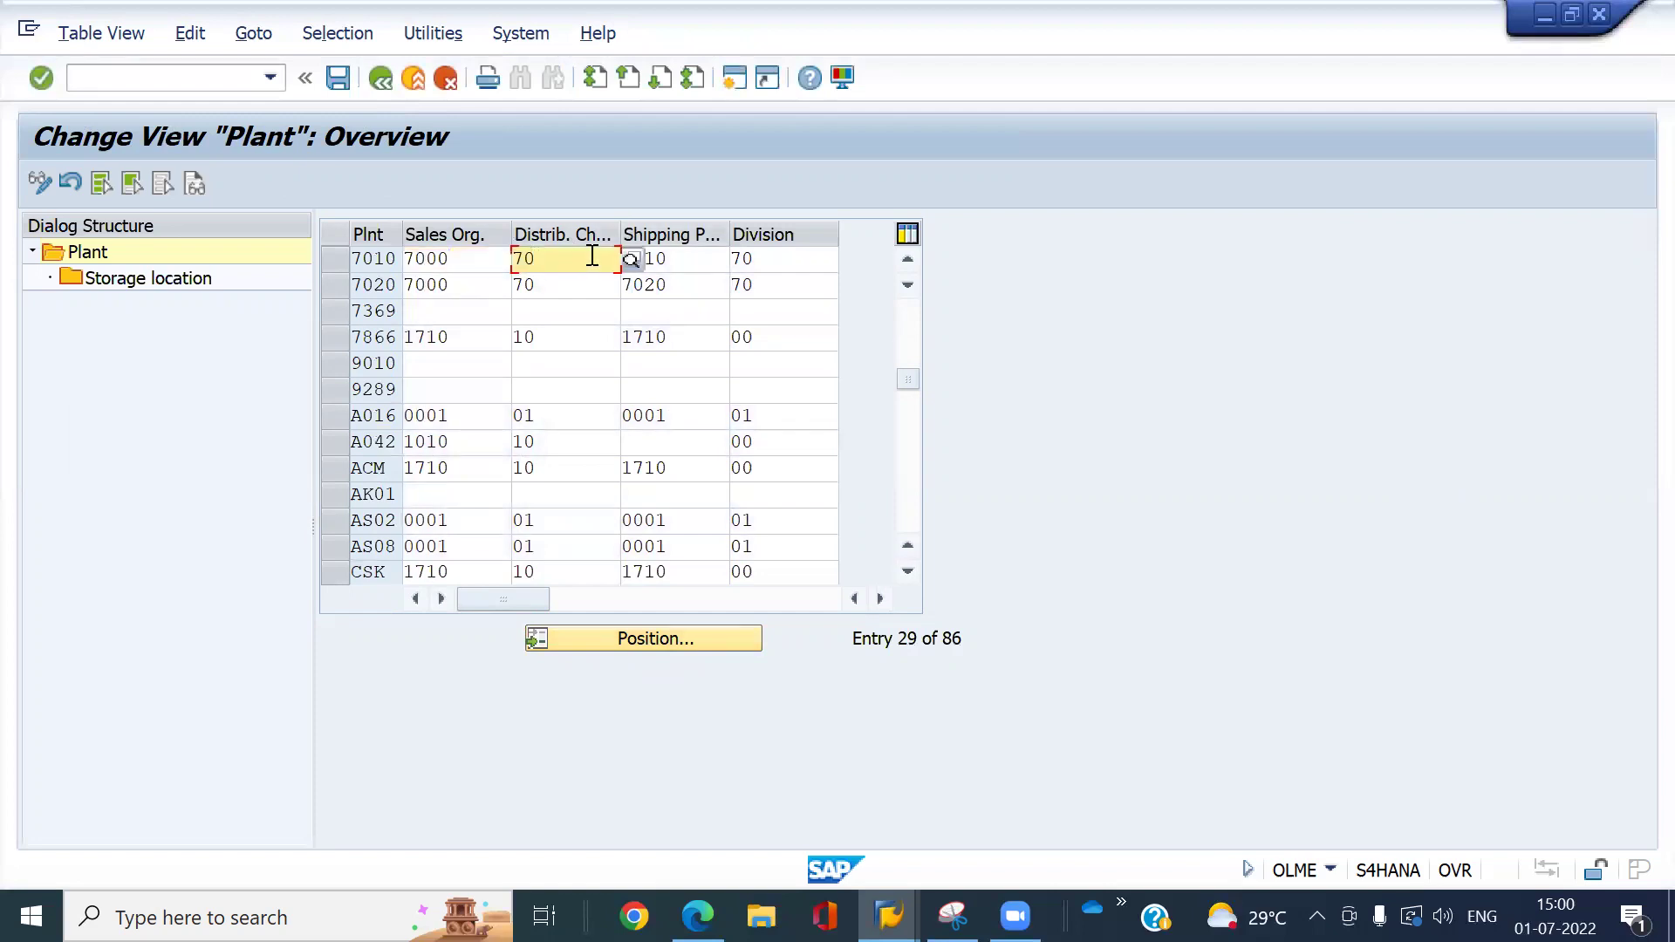
pyautogui.click(680, 264)
pyautogui.click(790, 260)
pyautogui.write('70')
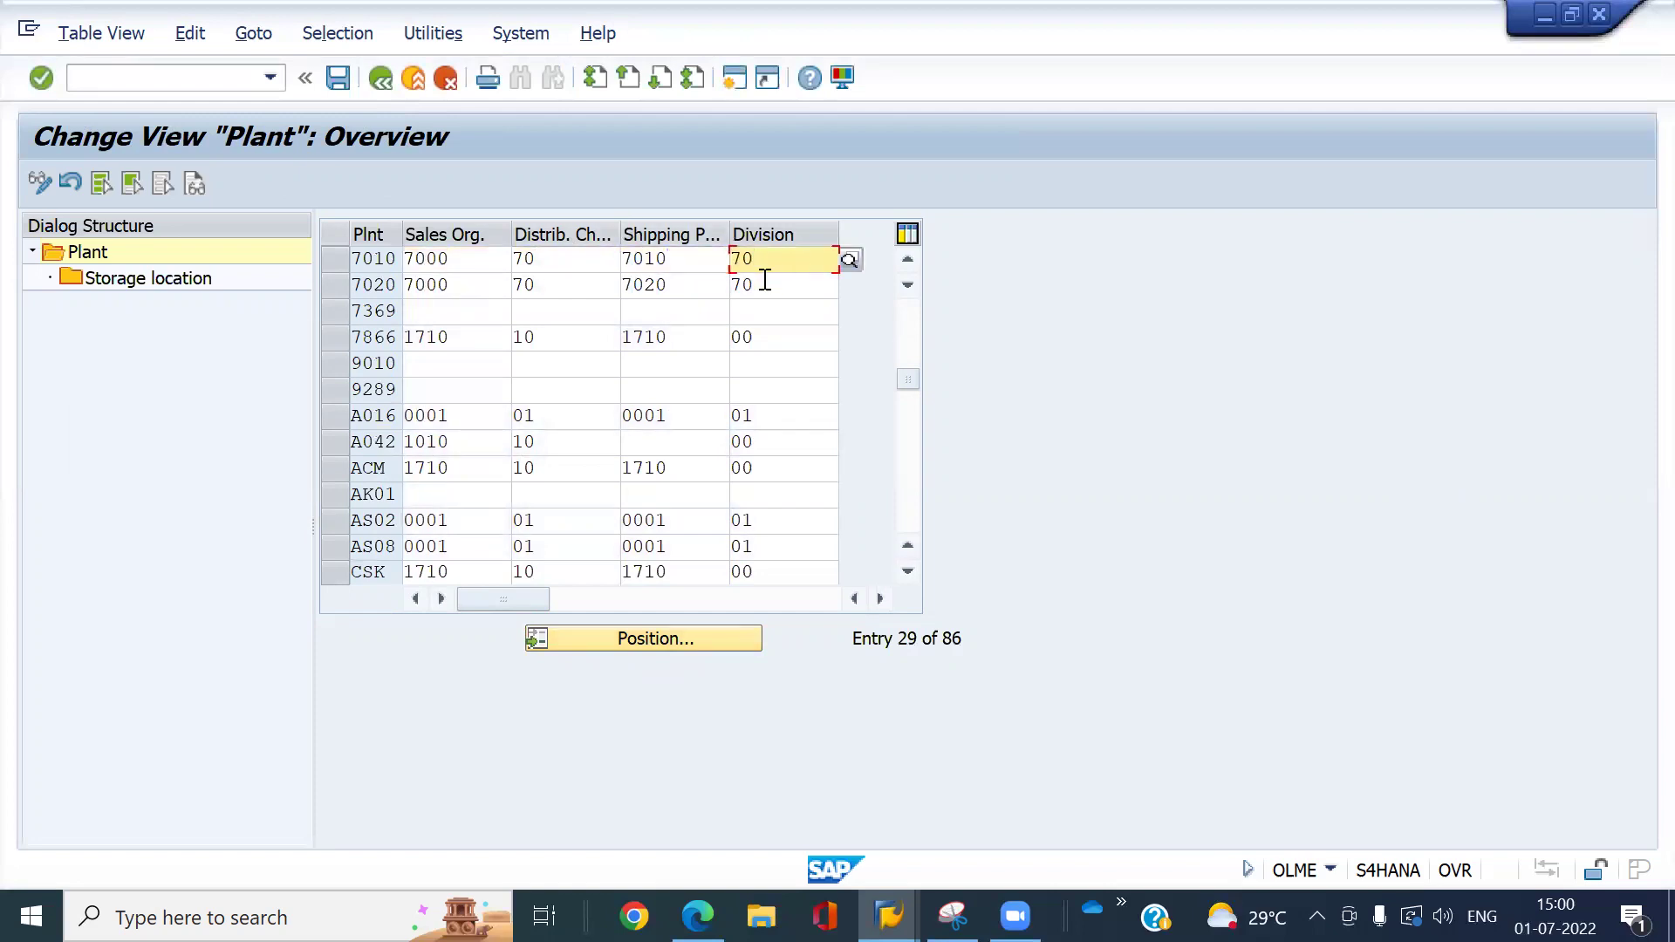
pyautogui.click(343, 260)
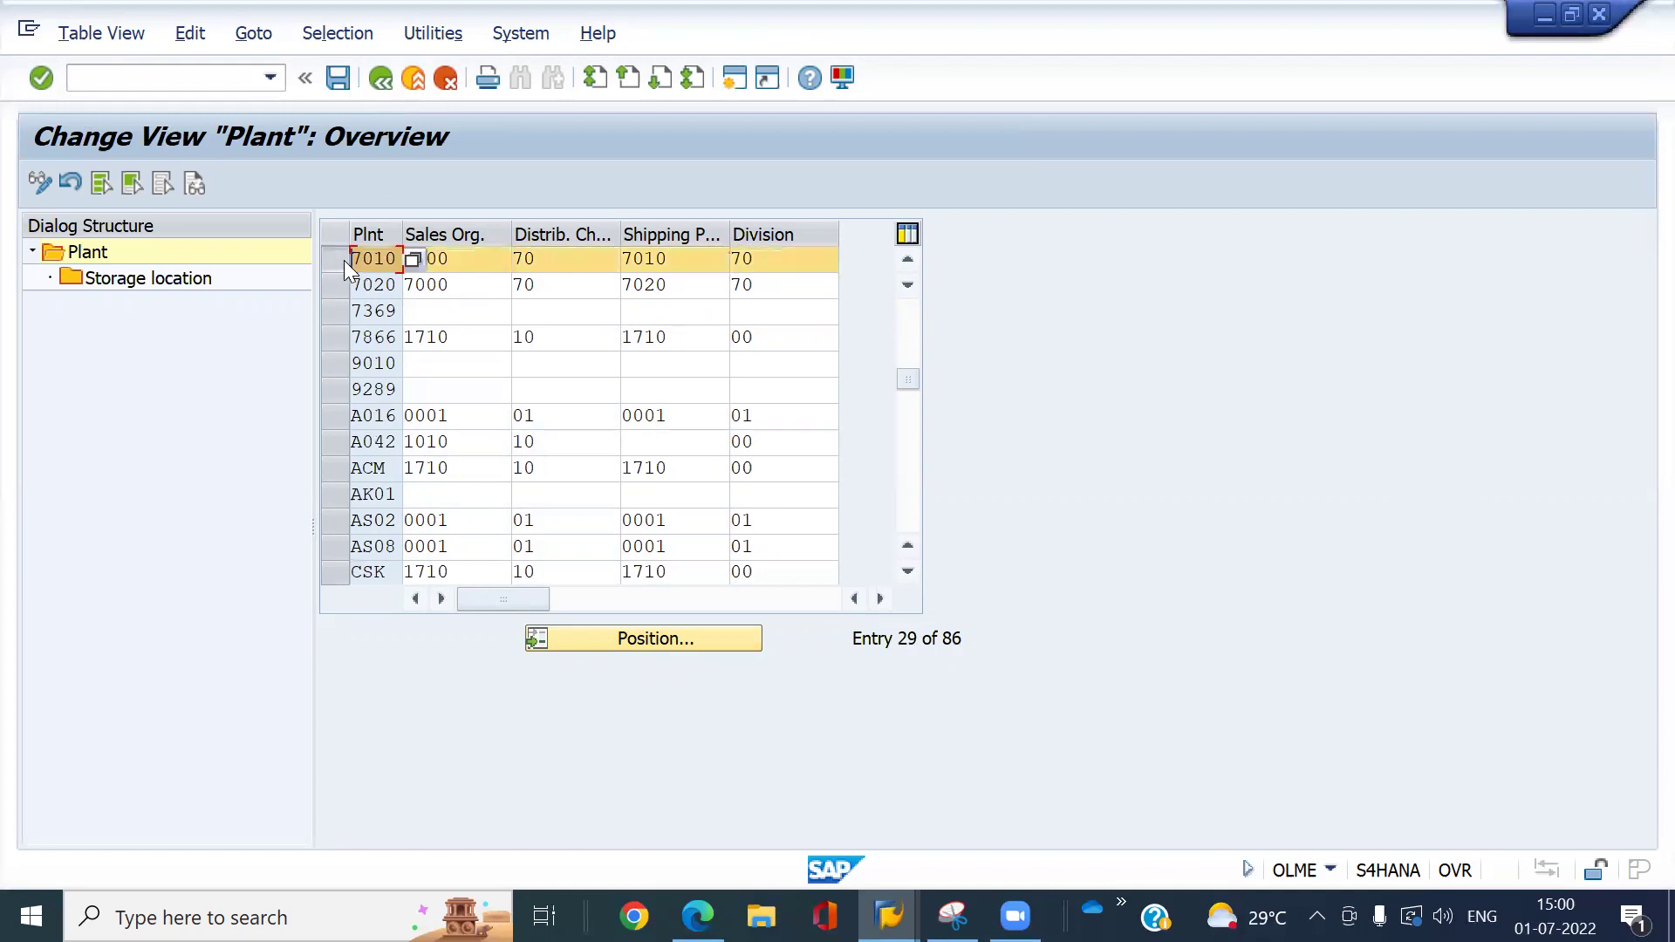
# - Review plant 7010's storage locations 1000, 2000 and 3000, then return to the IMG tree
pyautogui.click(189, 285)
pyautogui.doubleClick(189, 285)
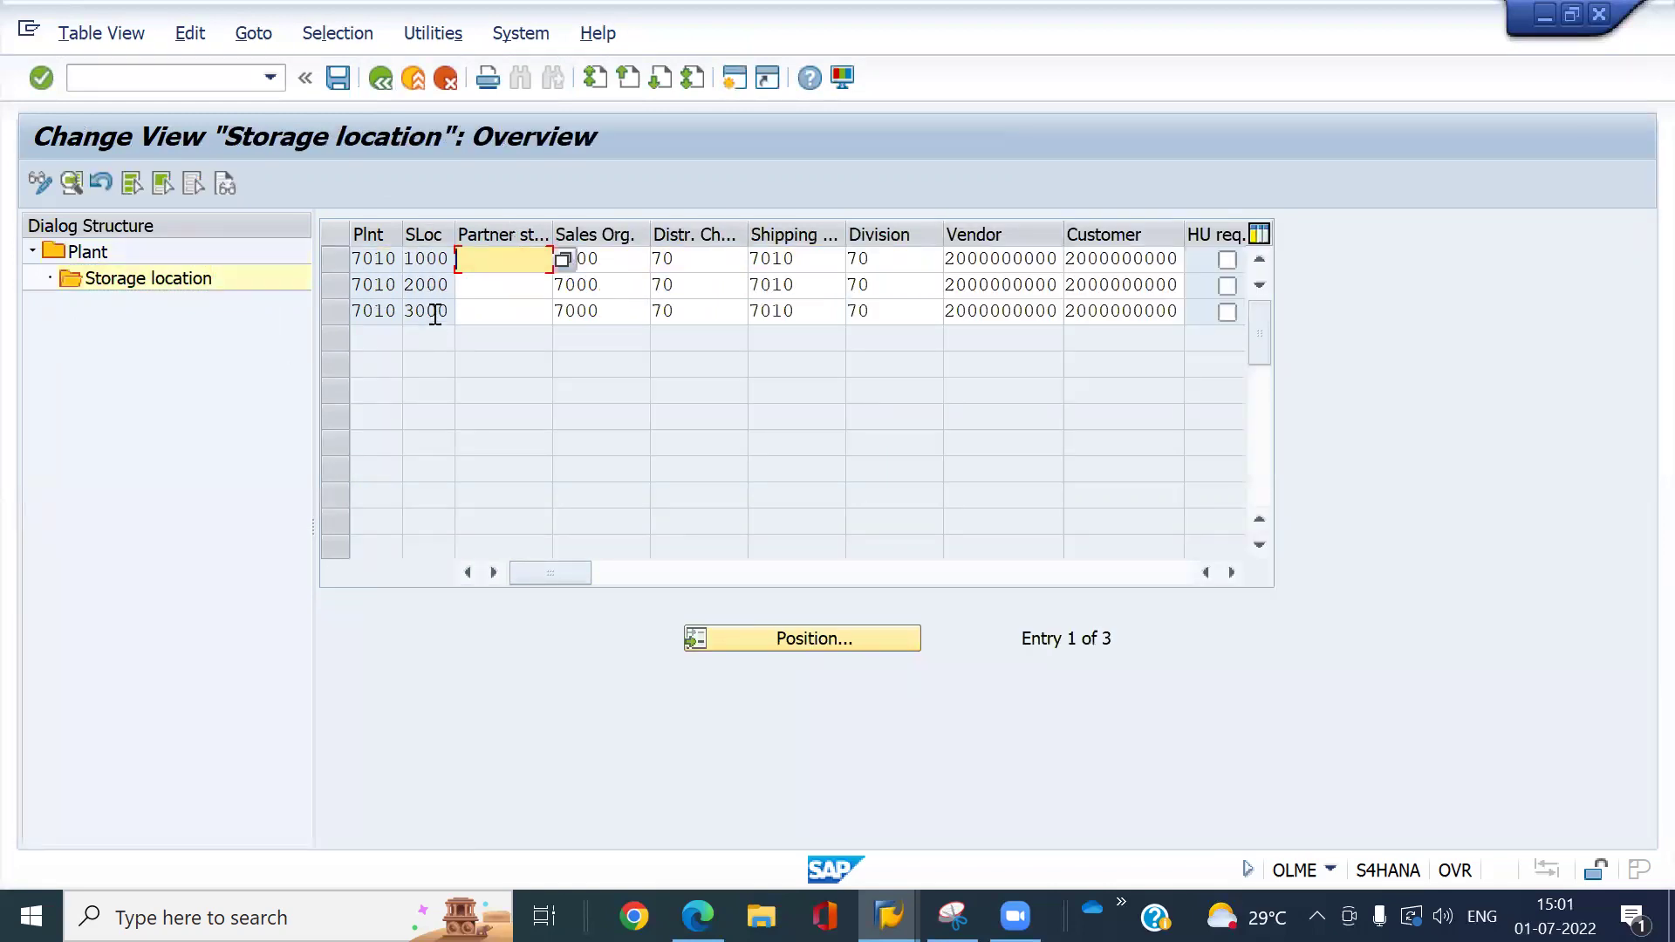
pyautogui.click(375, 84)
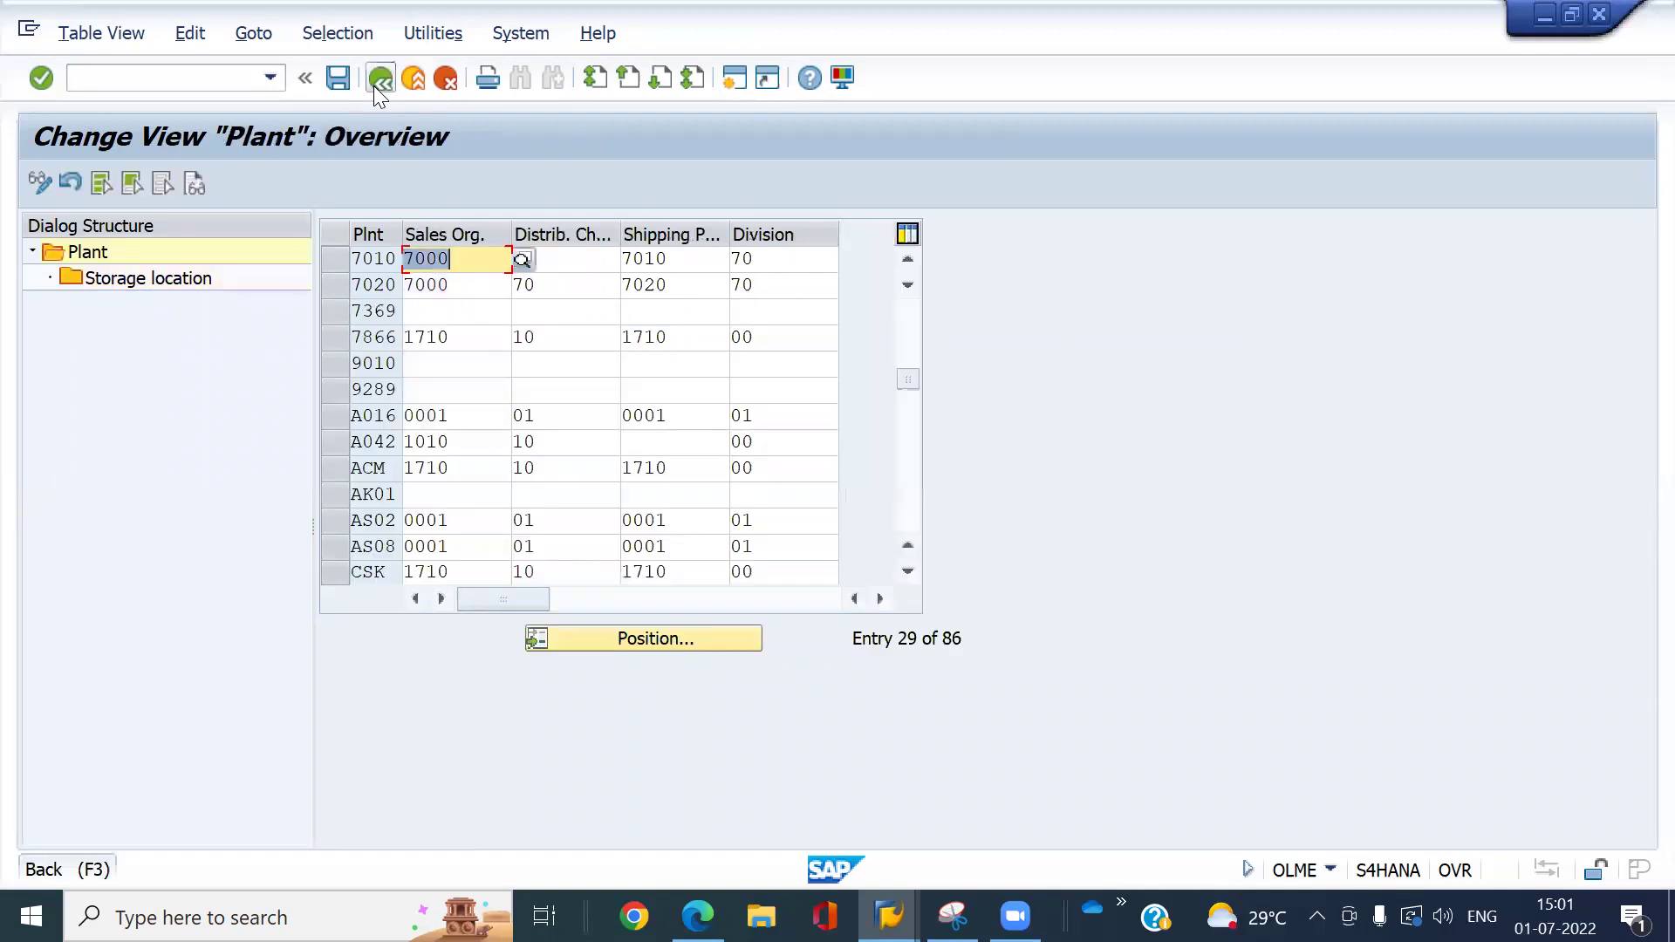
pyautogui.click(374, 86)
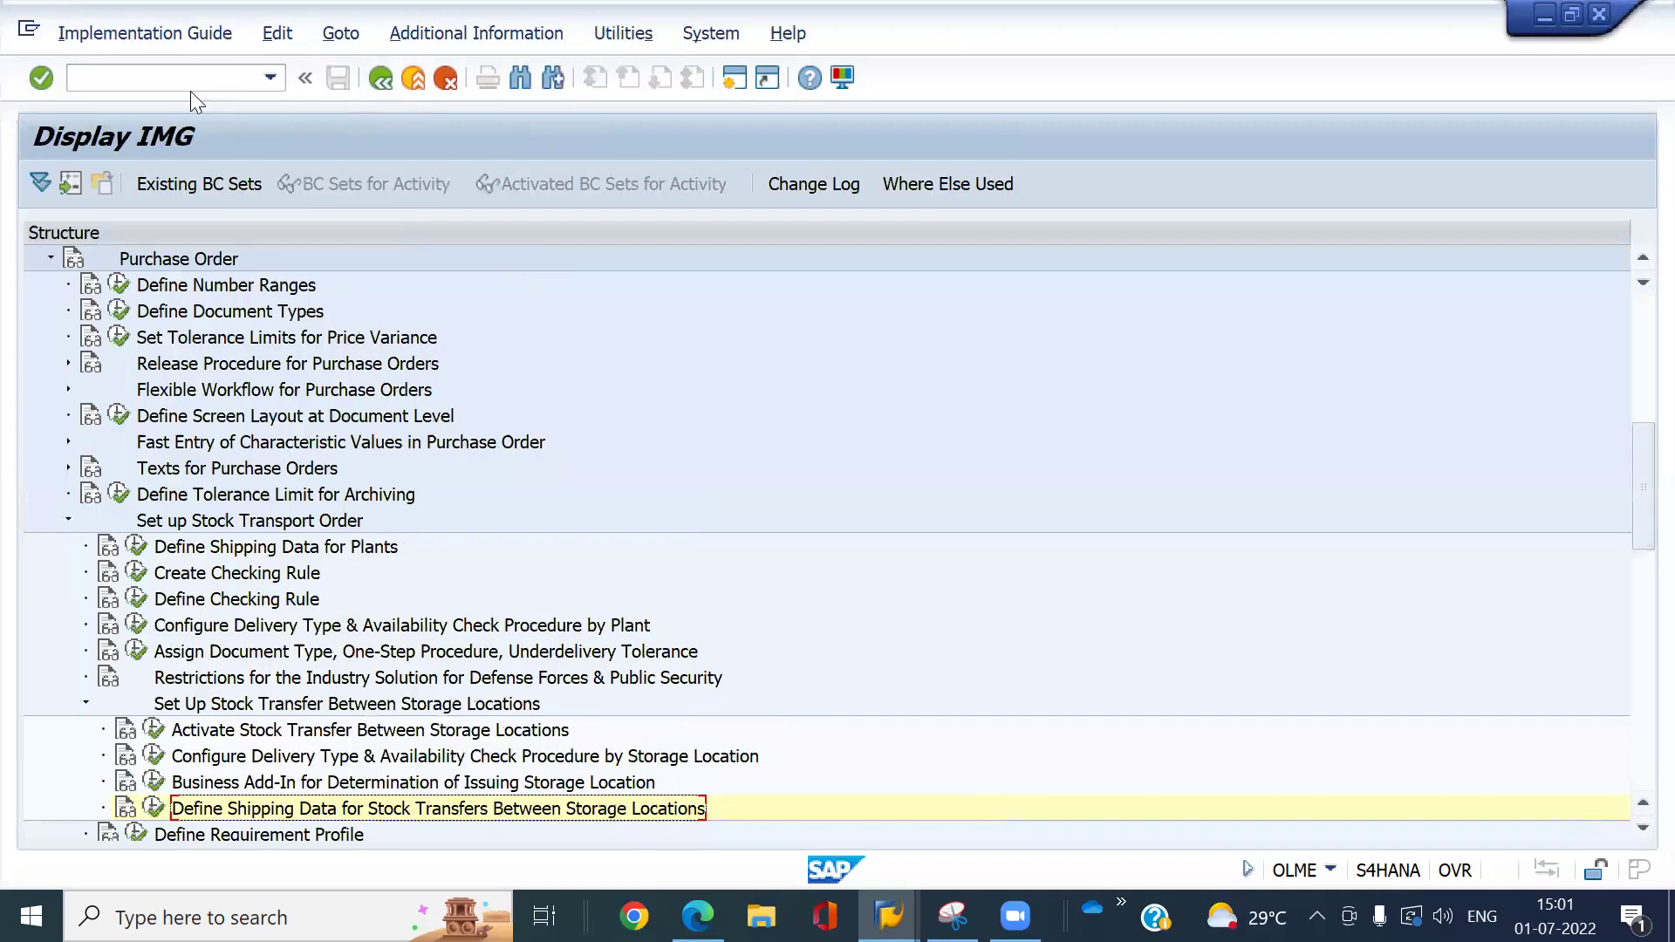
# - List table MARC entries for material RM80A105 in the general table display
pyautogui.click(192, 80)
pyautogui.write('/nse16n')
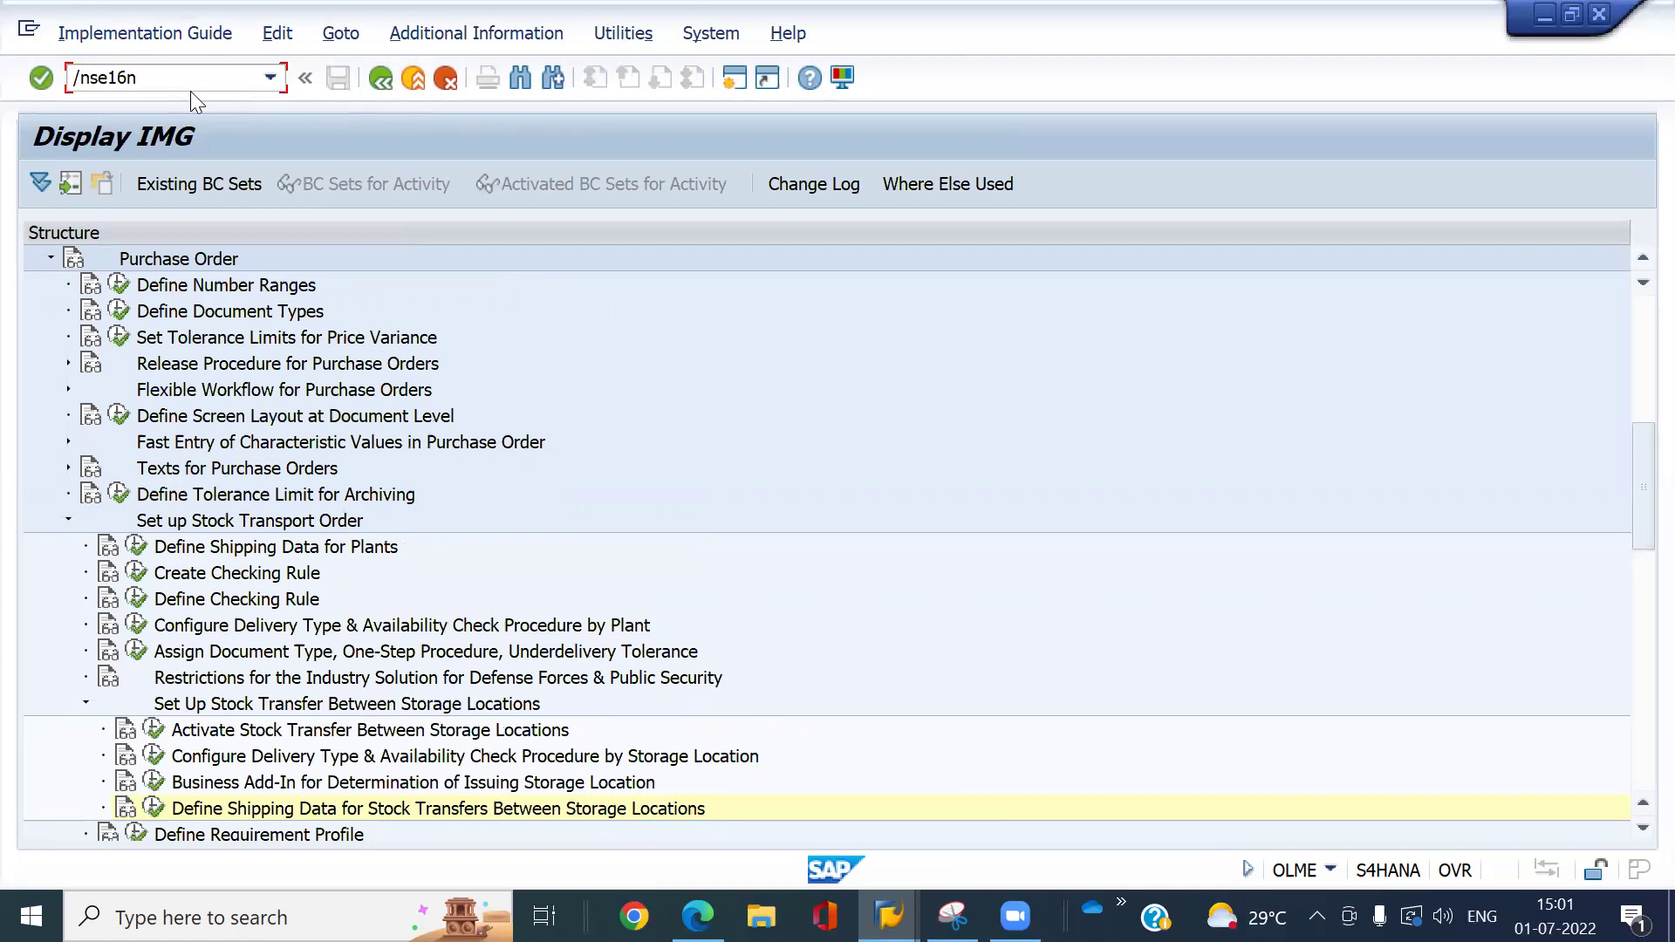
pyautogui.press('Return')
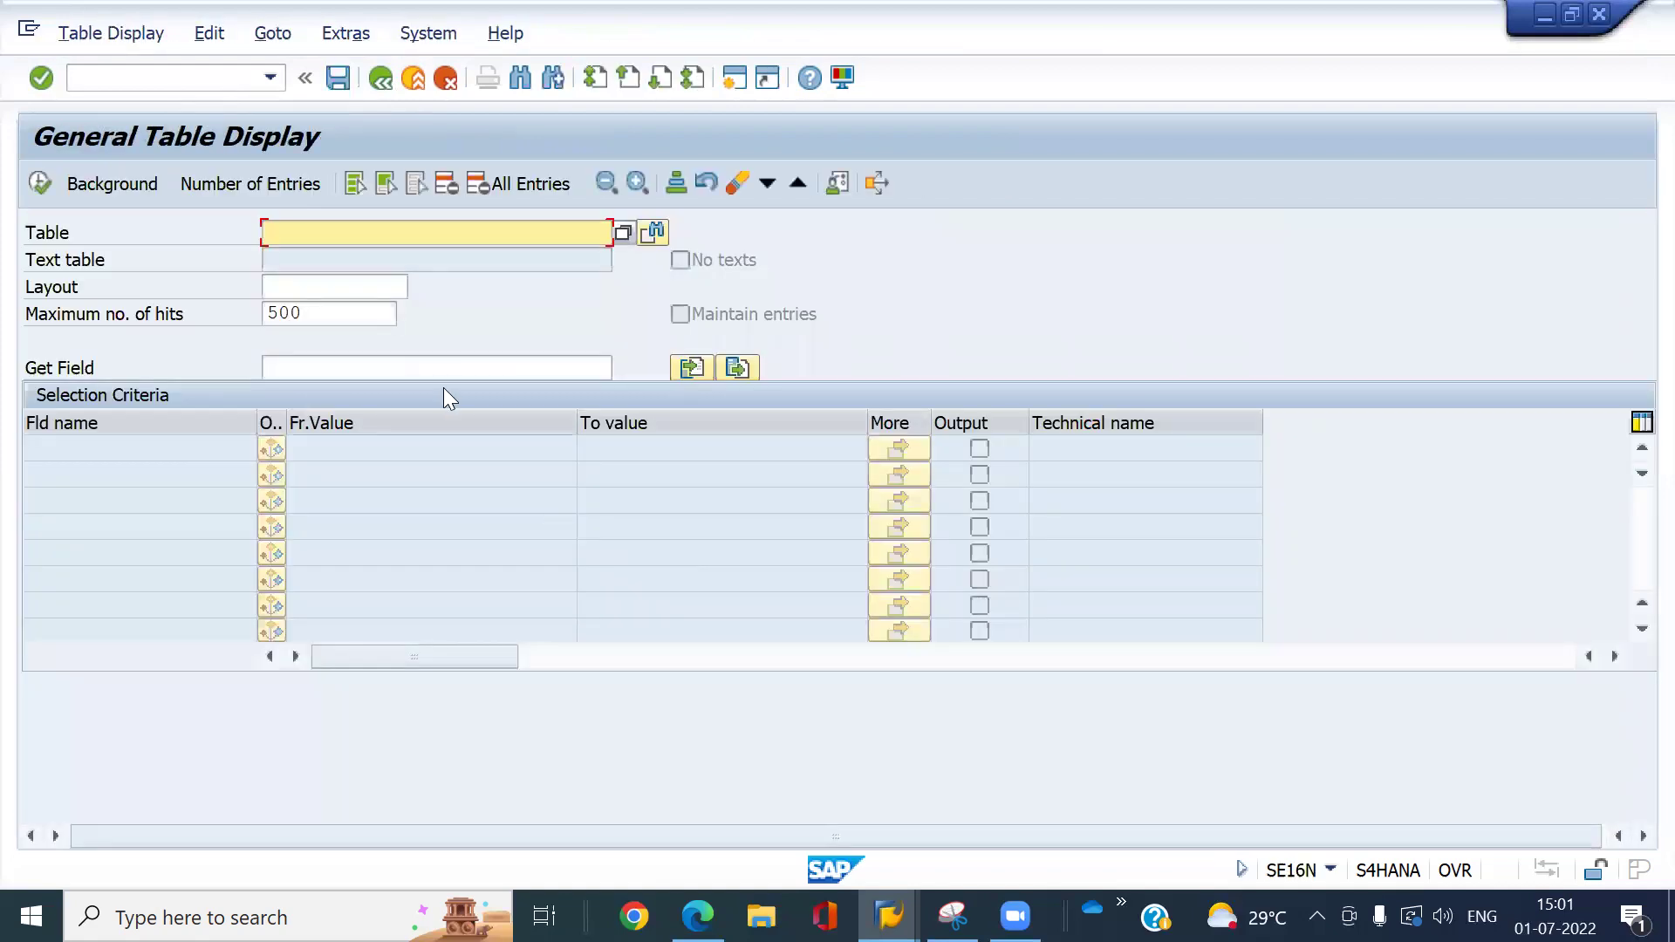
pyautogui.write('marc')
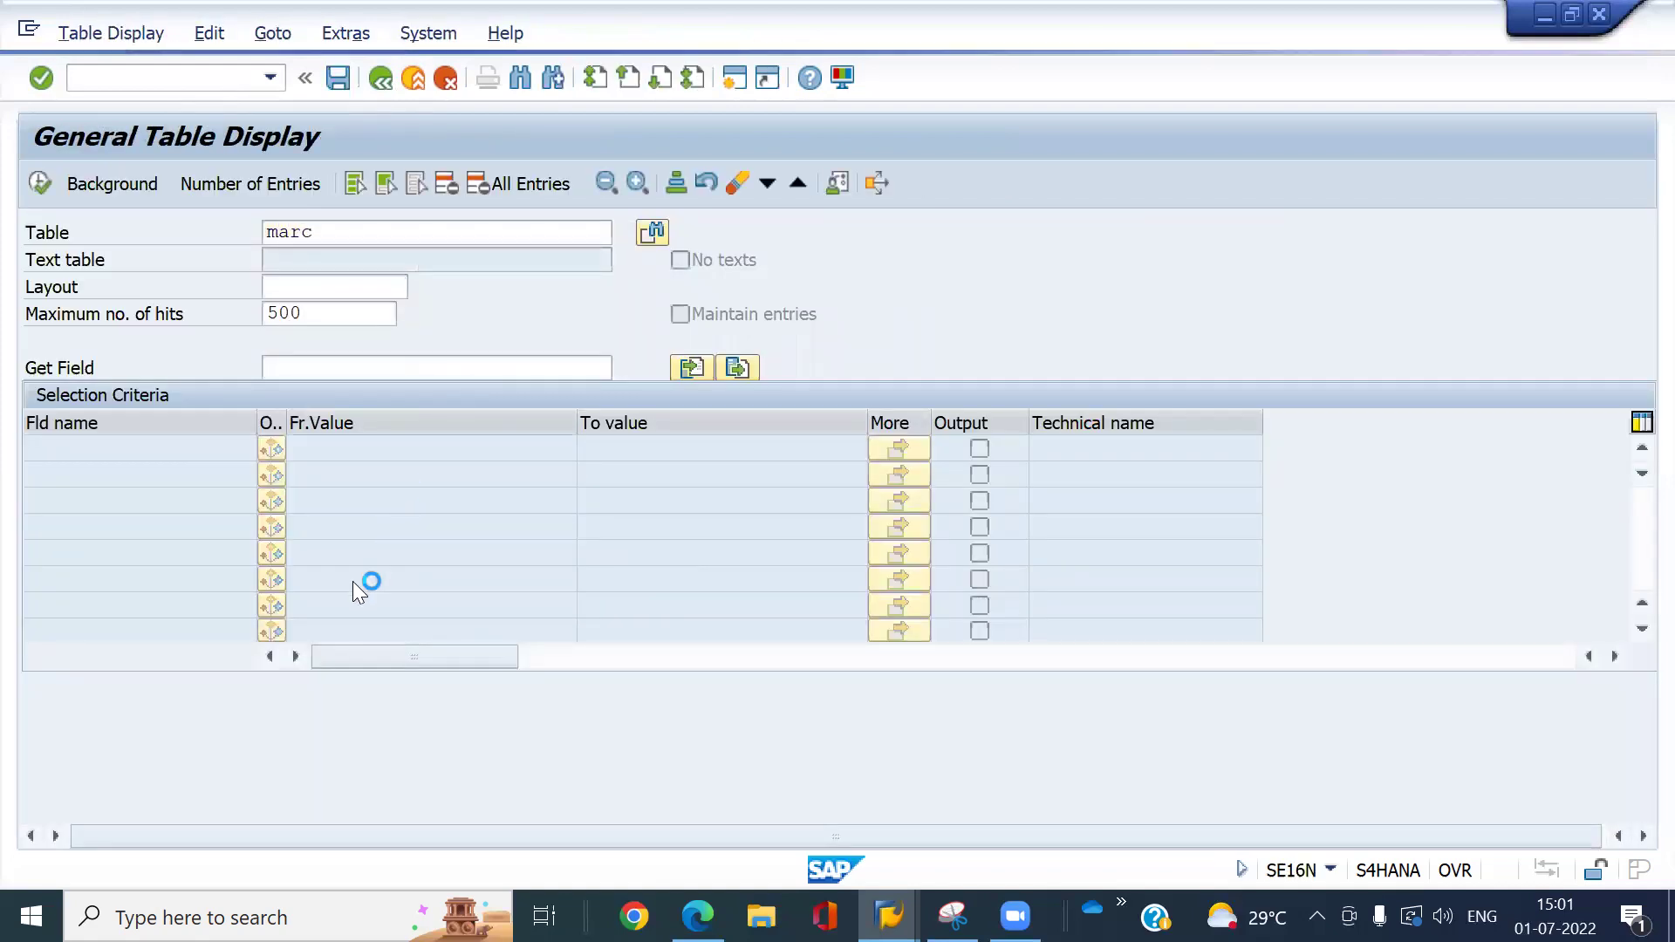
pyautogui.press('Return')
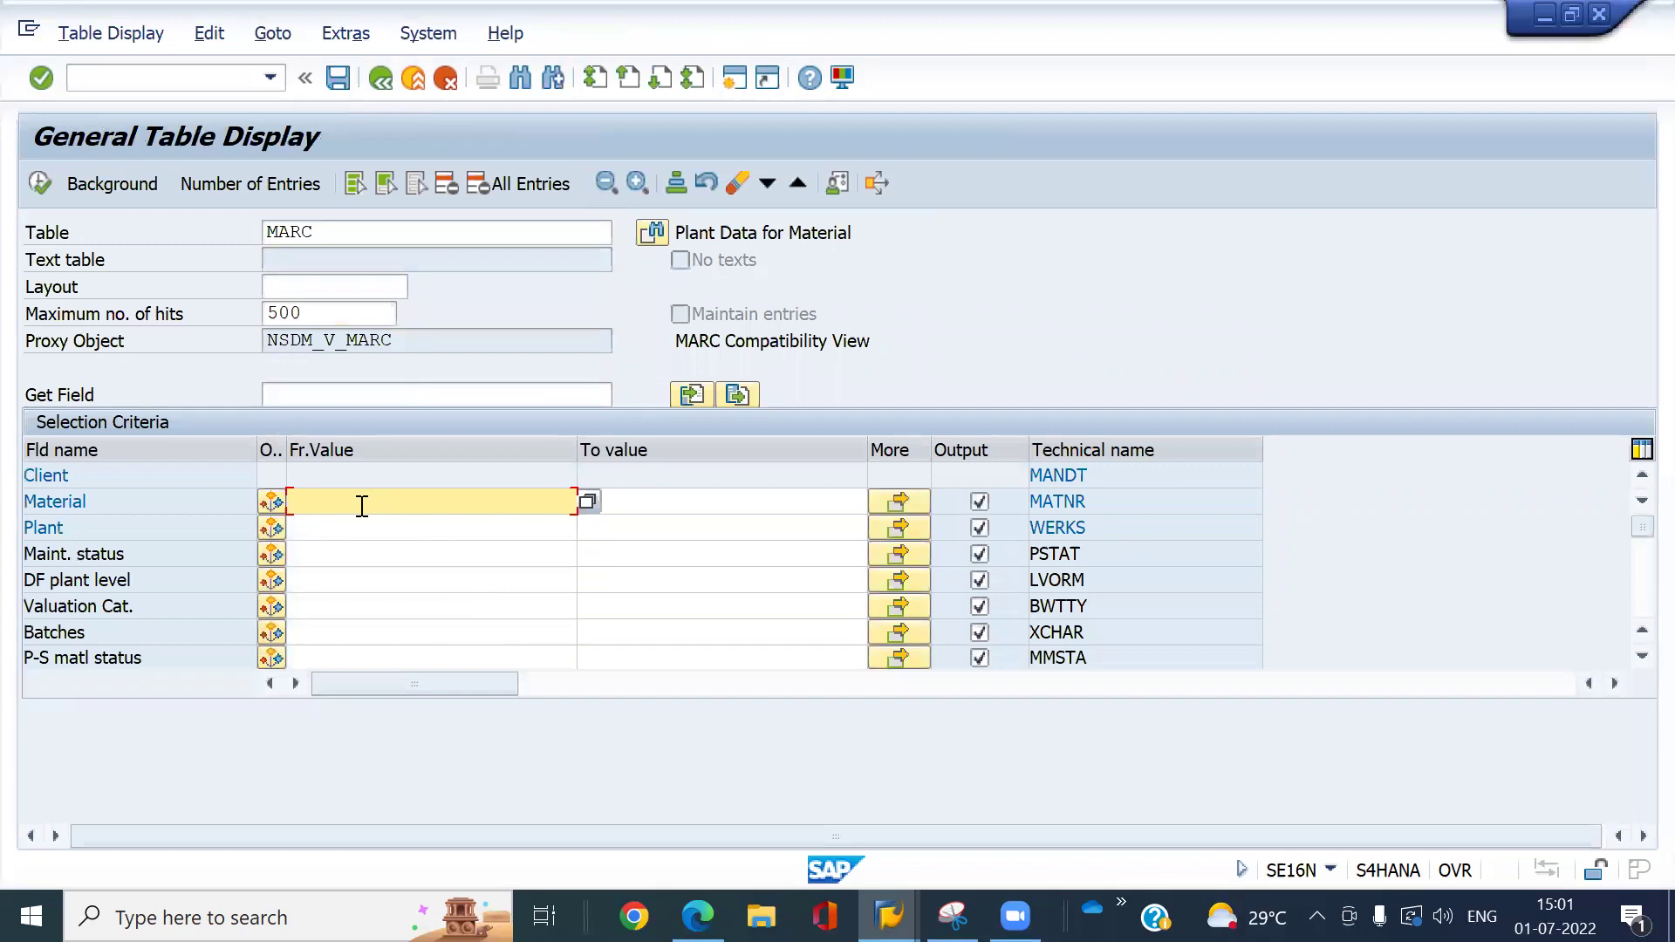
pyautogui.click(362, 504)
pyautogui.click(362, 526)
pyautogui.click(49, 175)
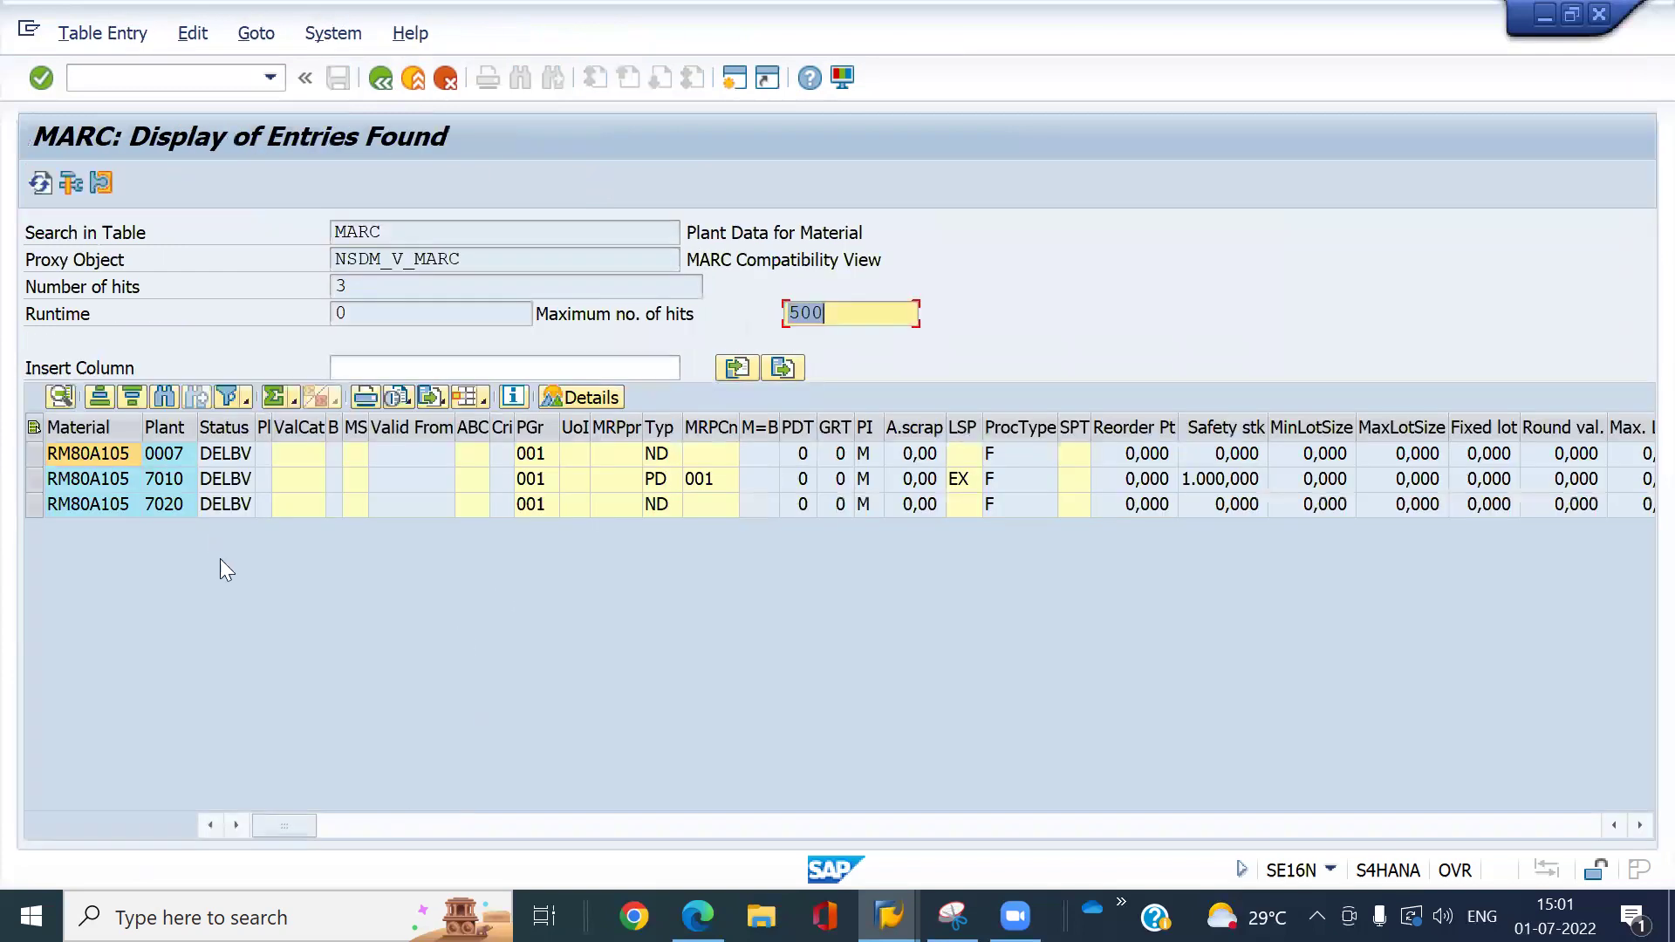
# - Select the plant 7010 row and start a new purchase order with /nme21
pyautogui.click(152, 482)
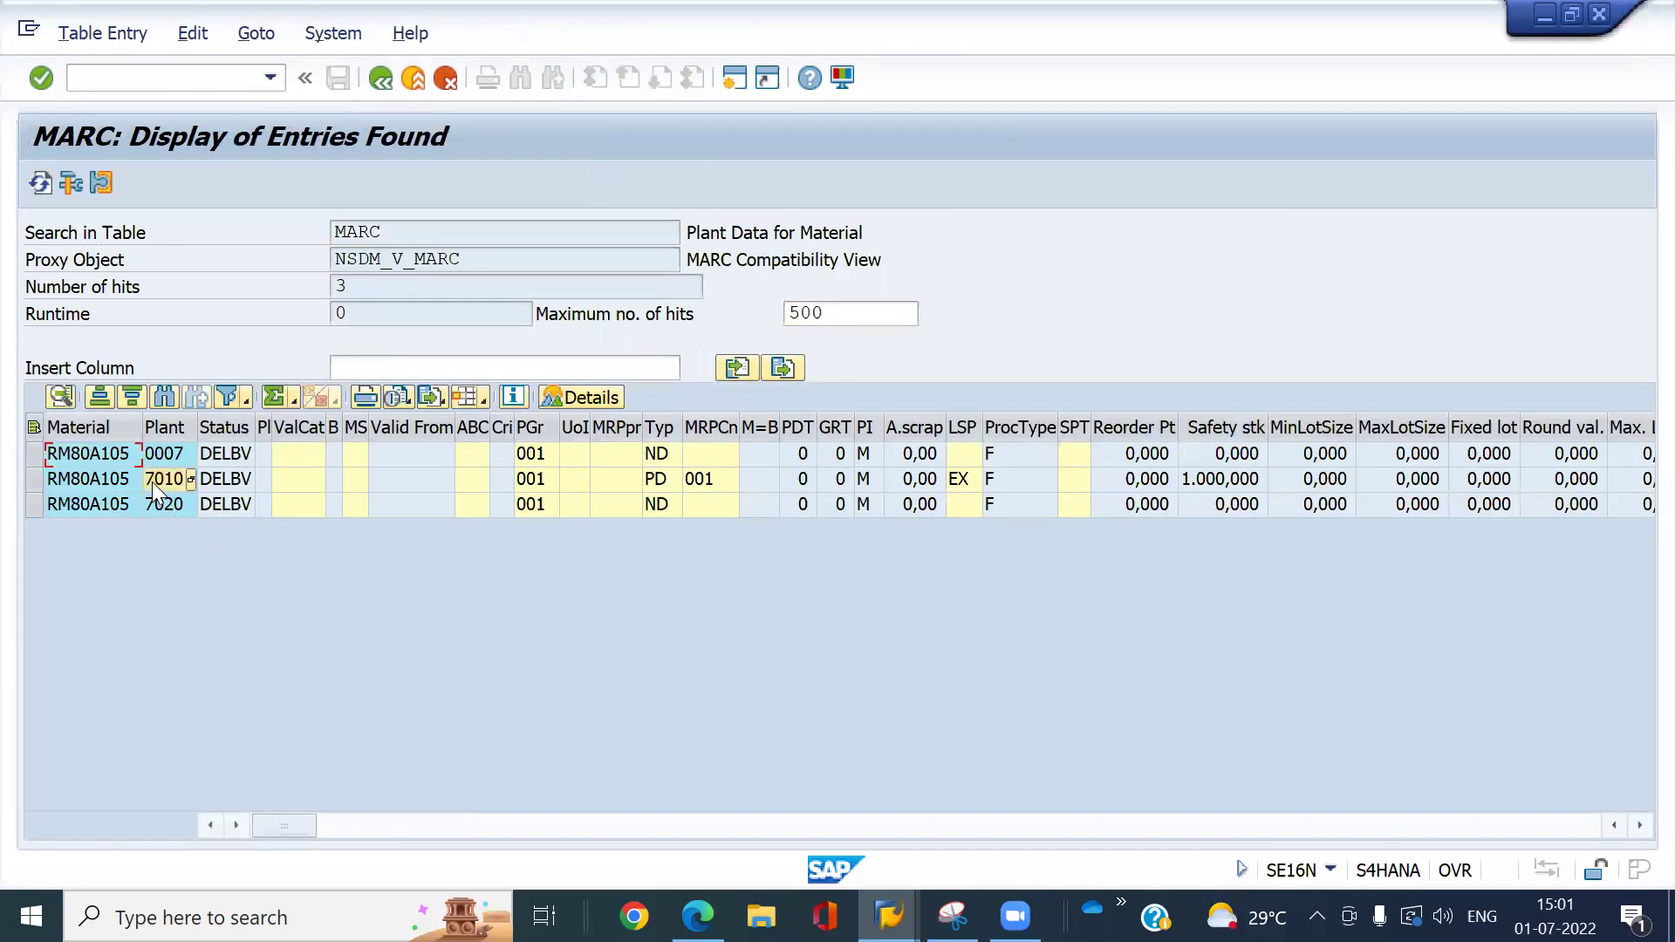
pyautogui.click(35, 479)
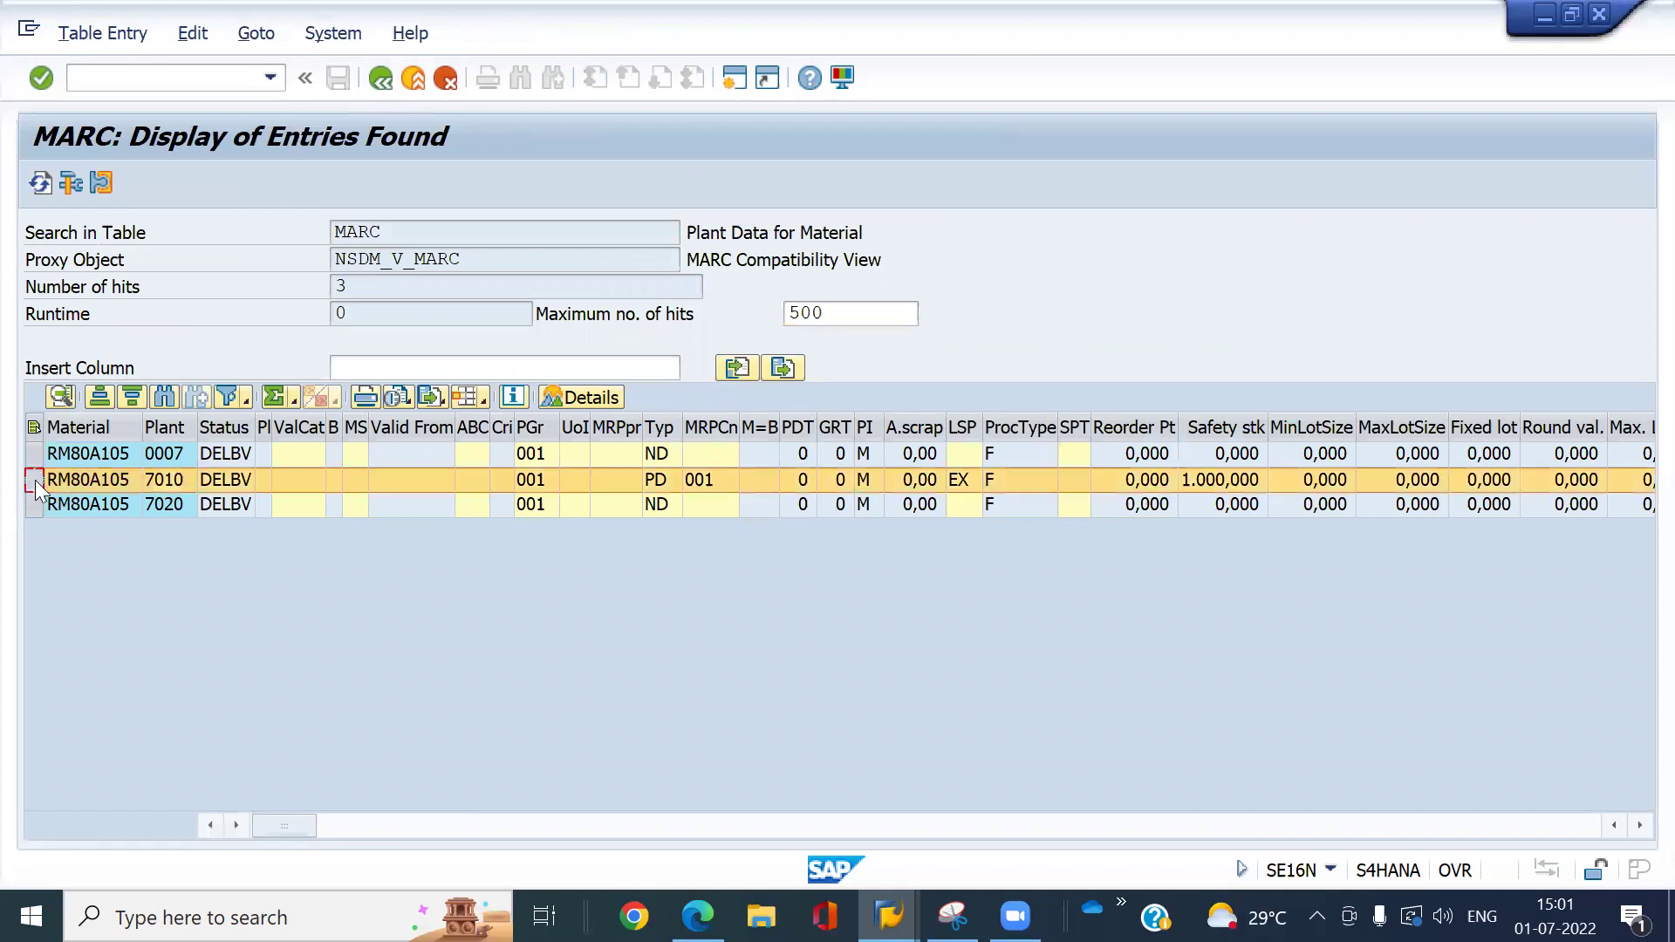
pyautogui.click(174, 89)
pyautogui.write('/nme21')
pyautogui.press('Return')
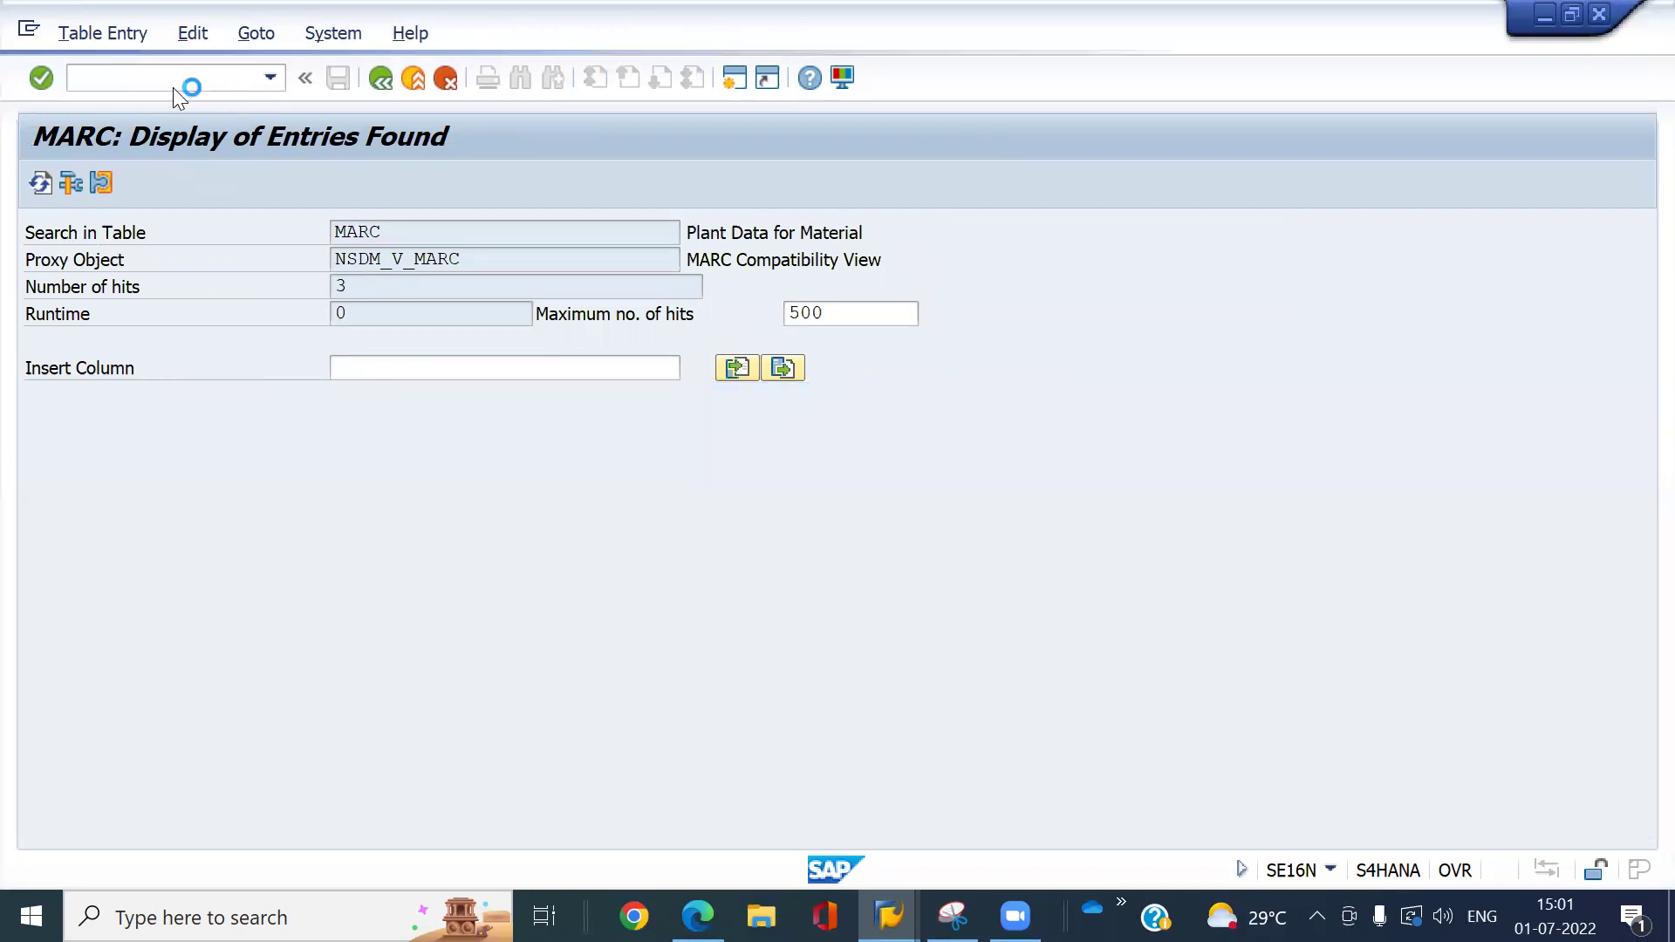
# - Choose order type UB Stock Transp. Order with supplying plant 7010, purchasing org 7000, group 001
pyautogui.click(271, 232)
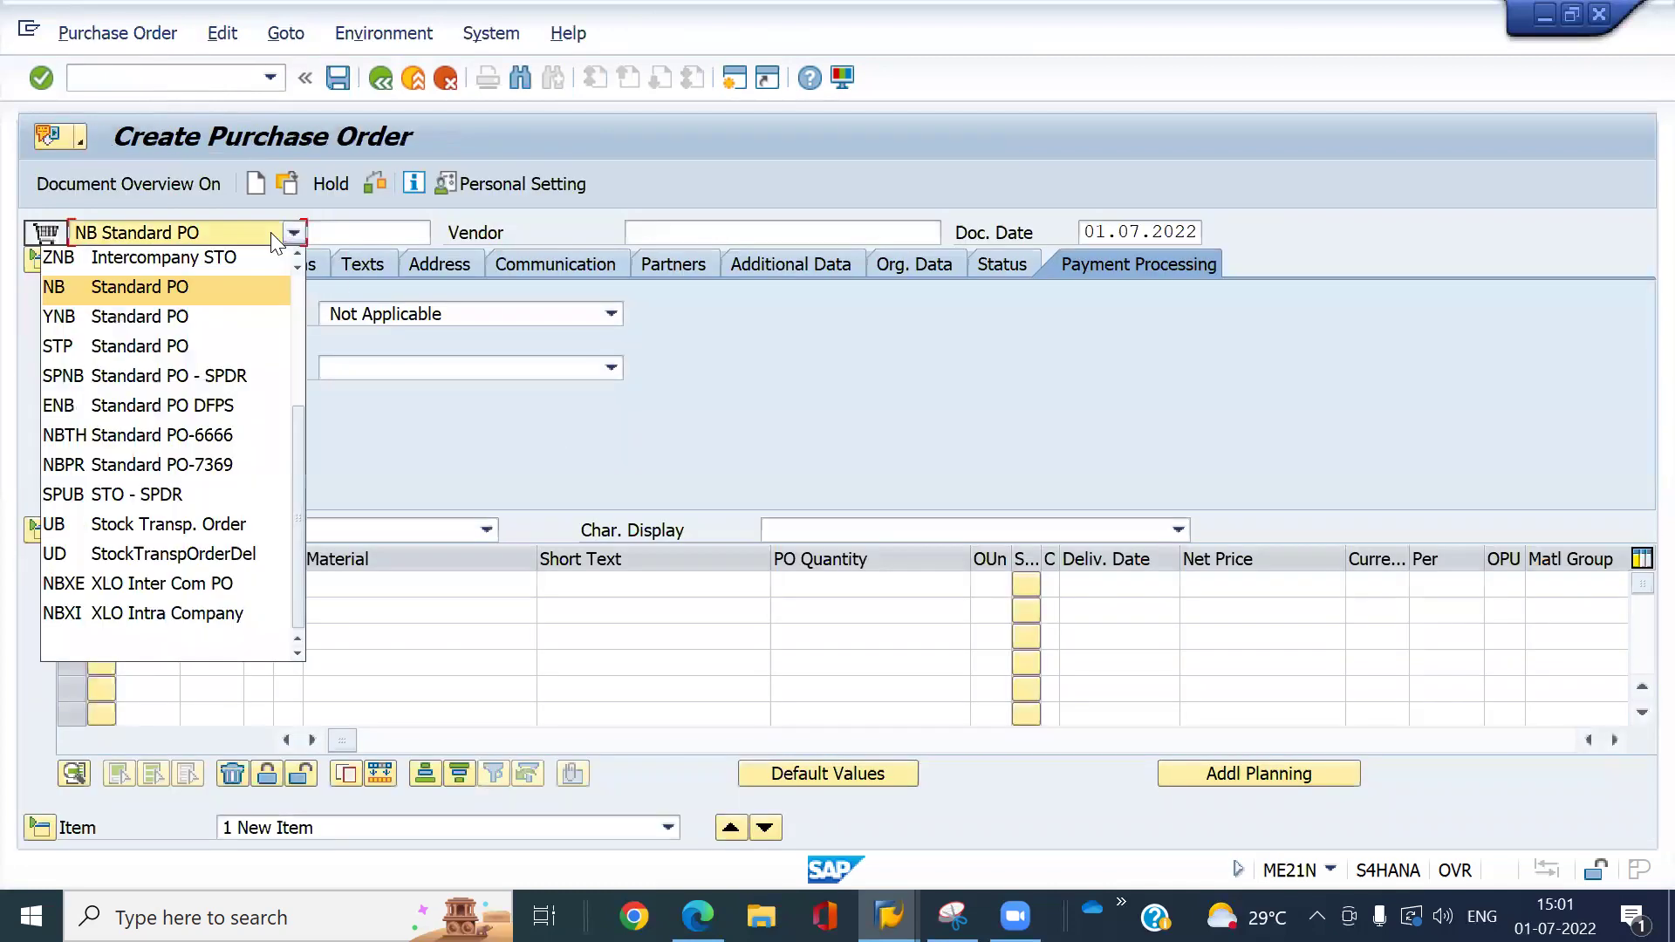
pyautogui.press('u')
pyautogui.press('Return')
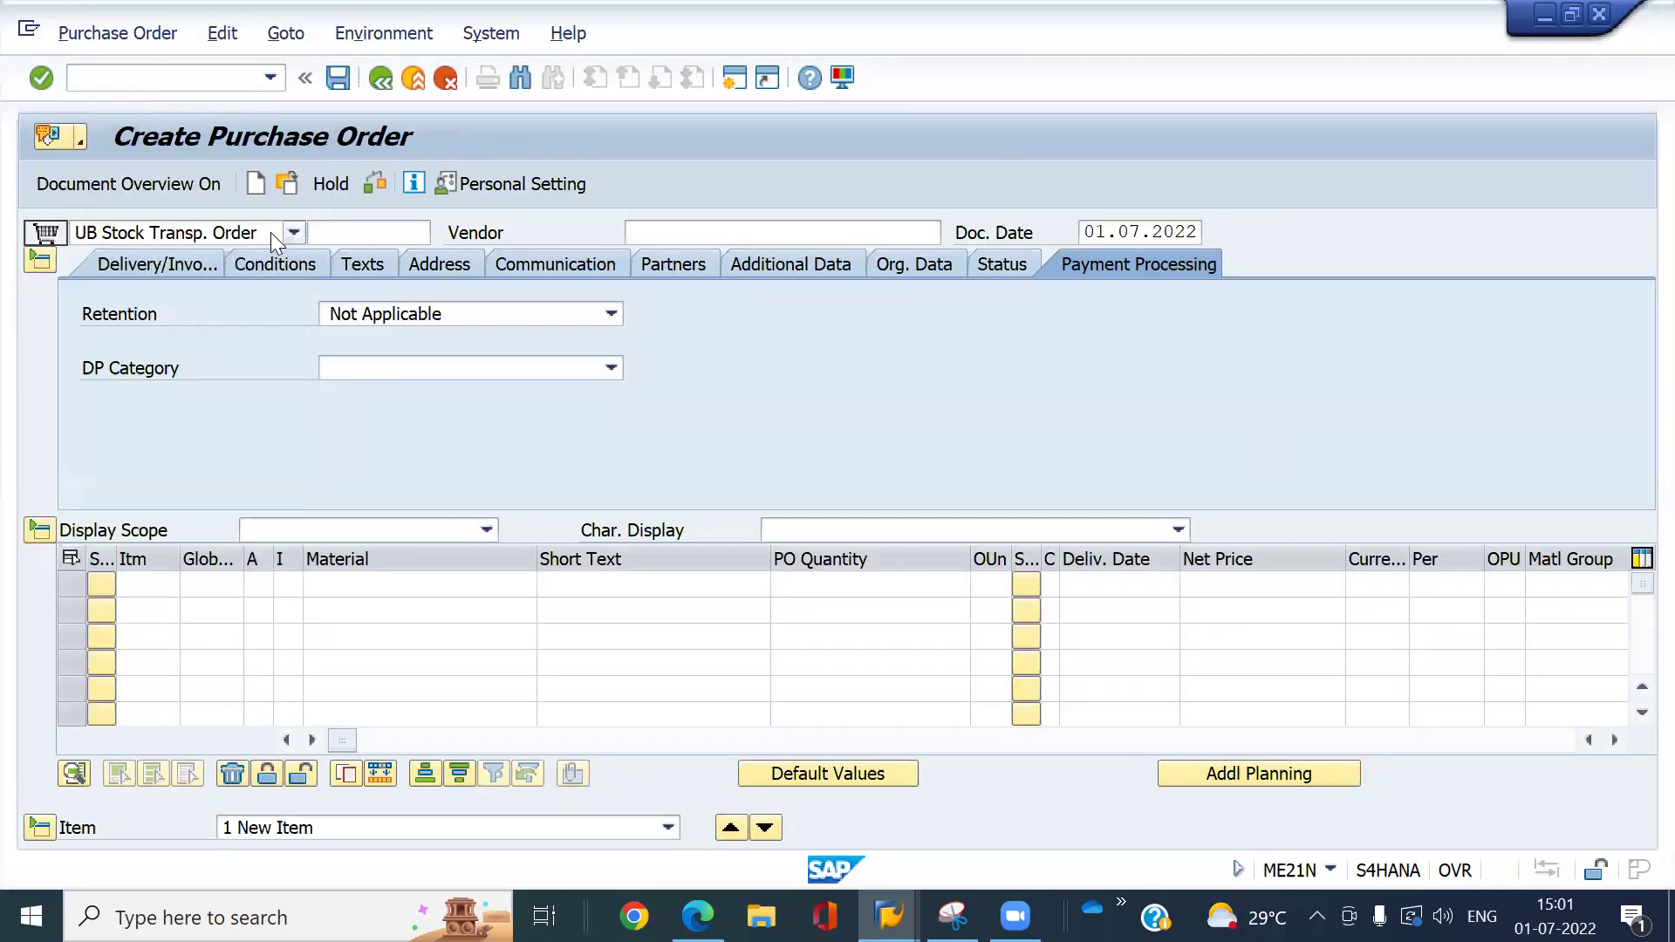
pyautogui.click(755, 234)
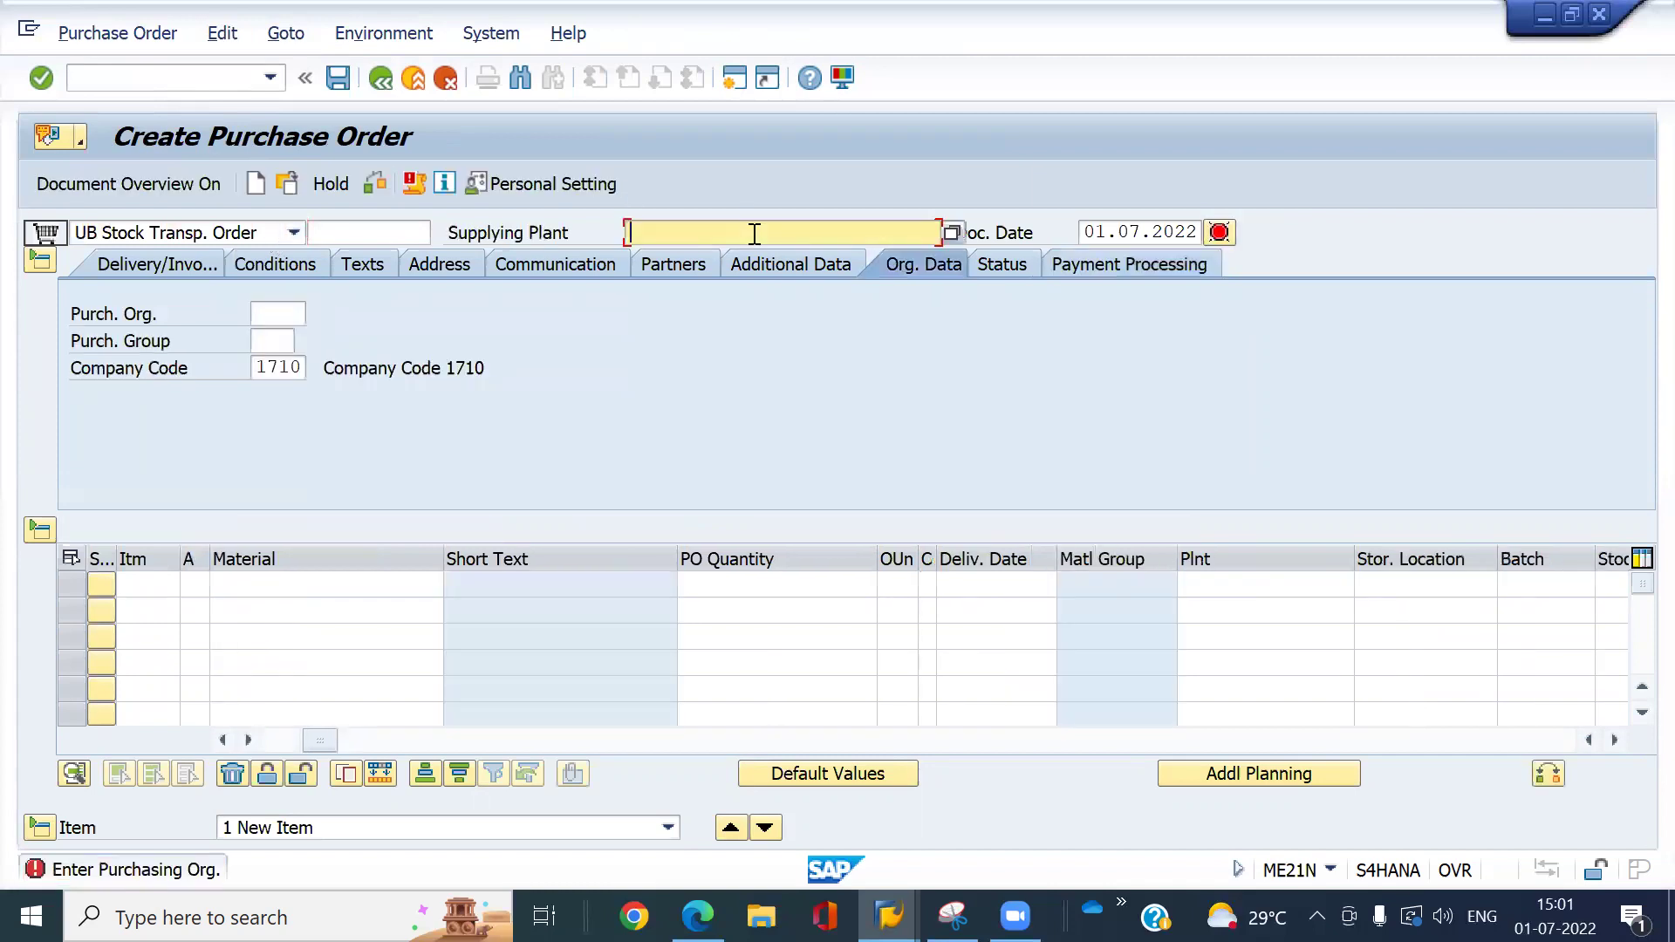
pyautogui.write('7010')
pyautogui.press('Return')
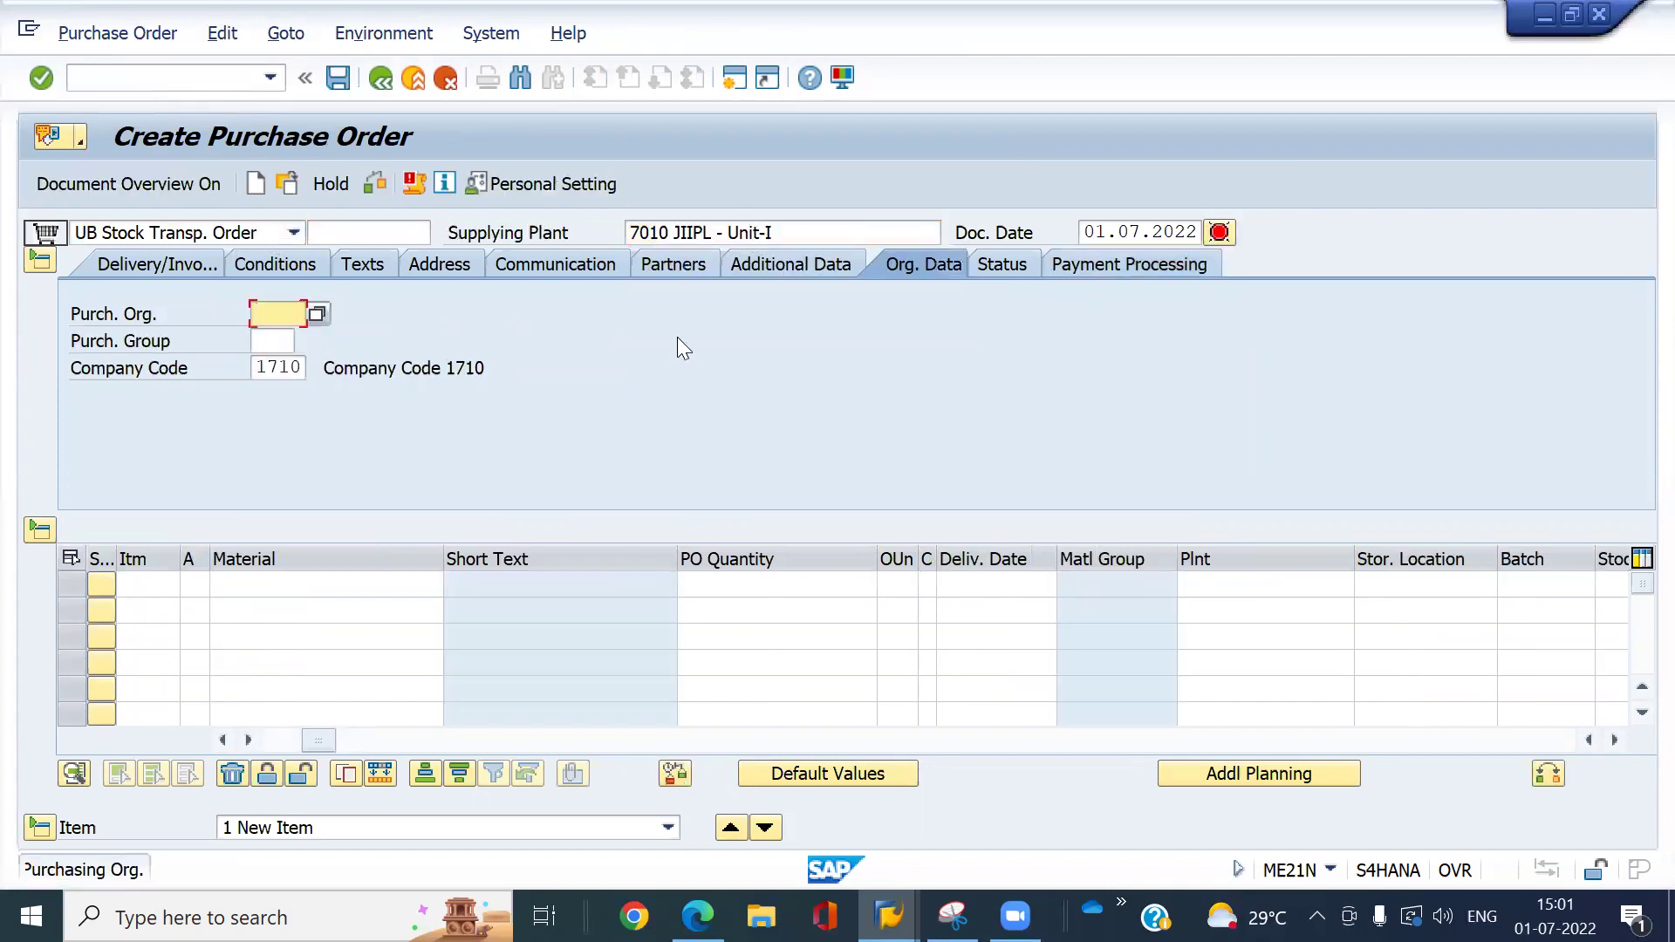
pyautogui.write('7000')
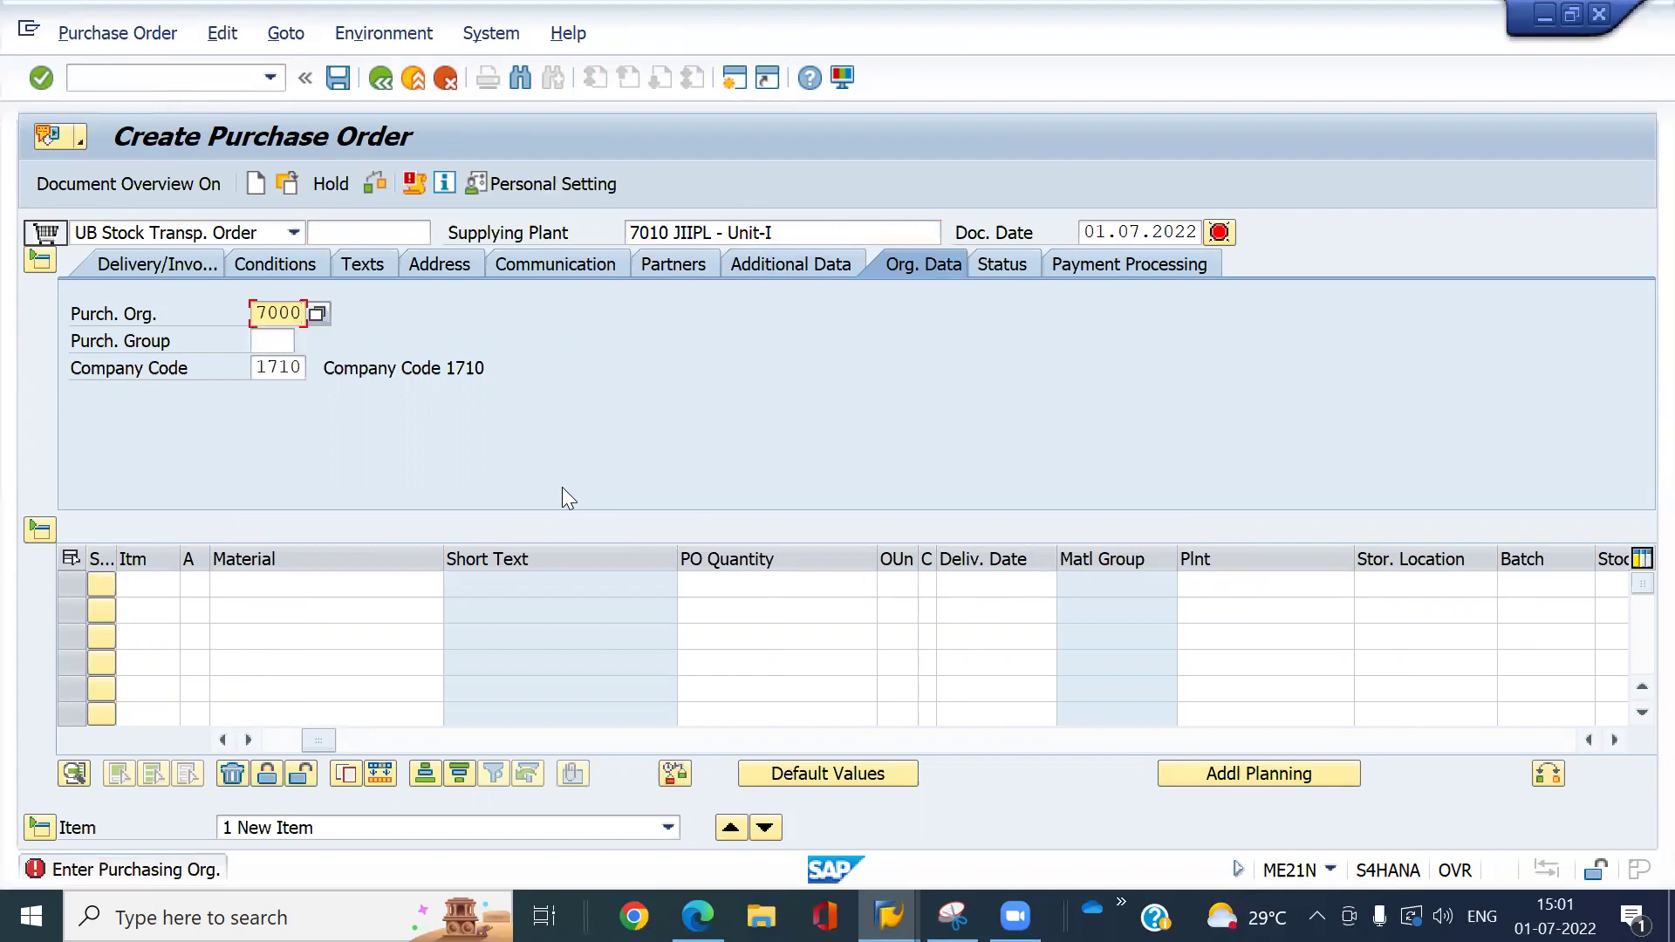
pyautogui.press('Tab')
pyautogui.write('001')
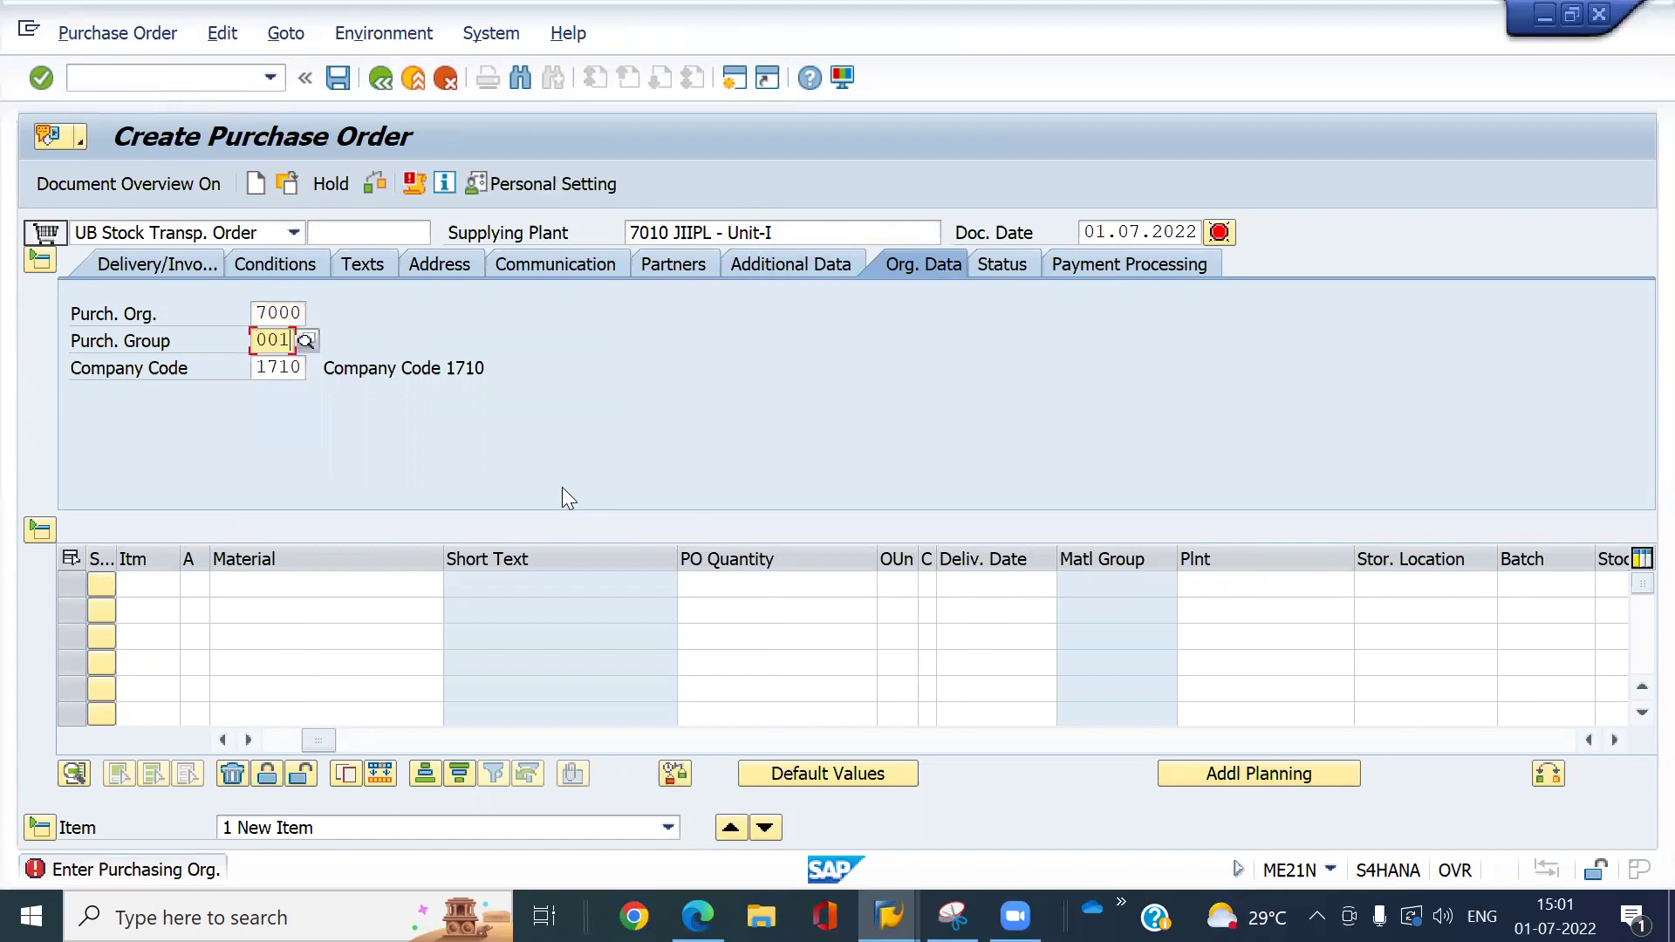
pyautogui.press('Return')
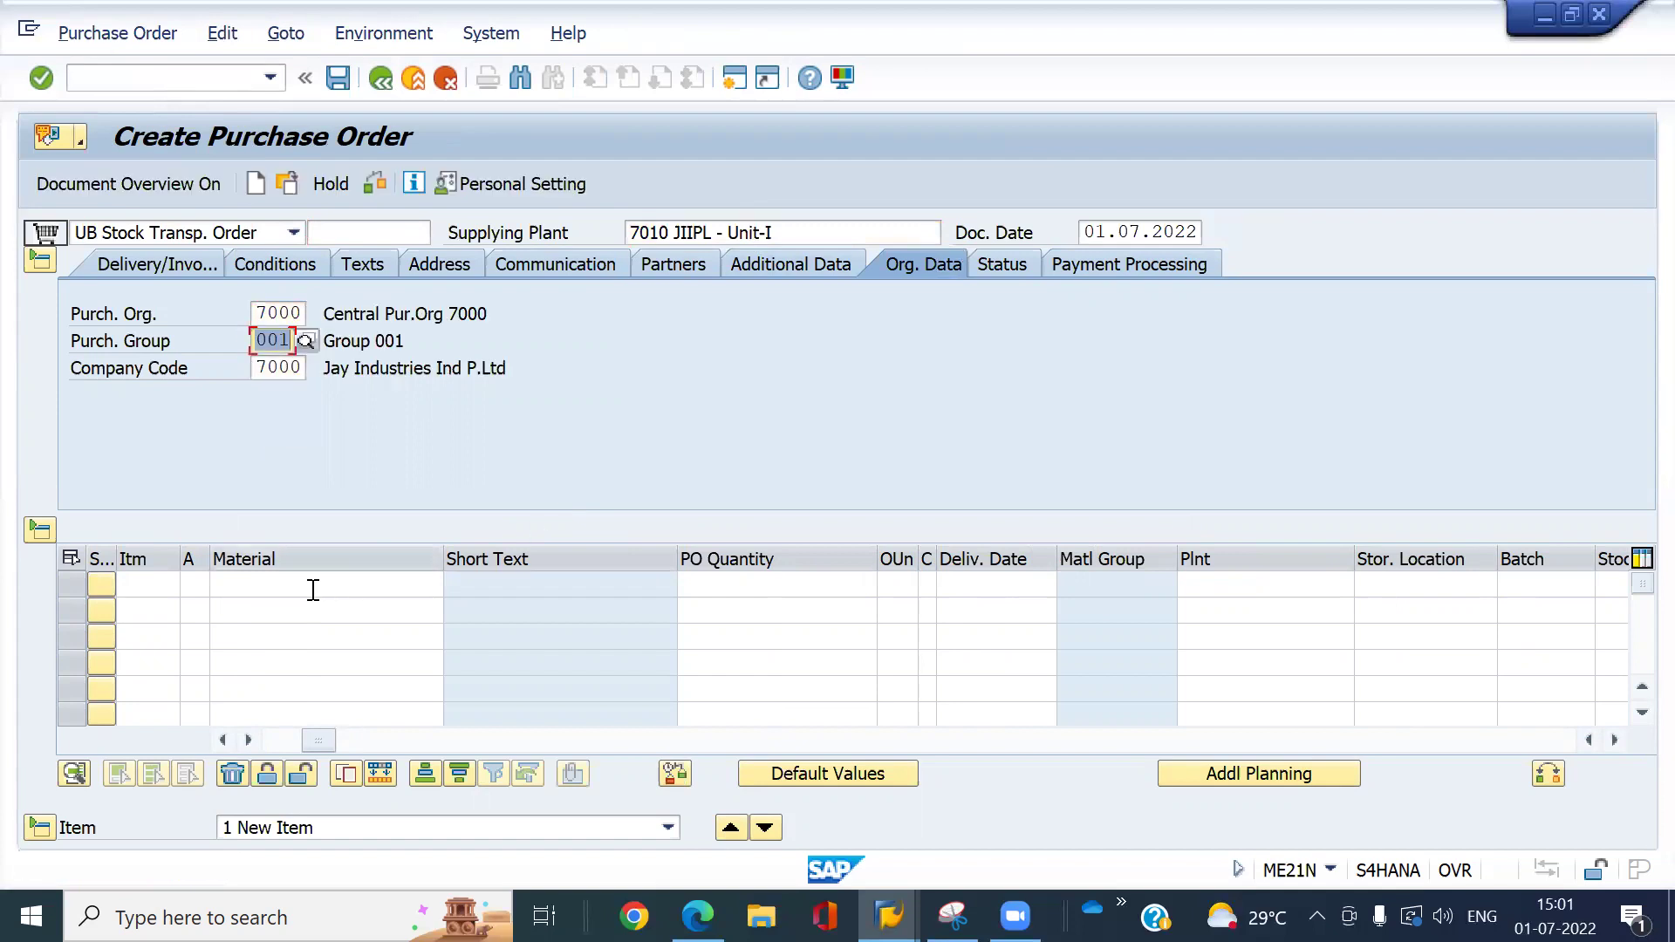
# - Enter item RM80A105, quantity 15, plant 7010, storage location 3000
pyautogui.click(308, 585)
pyautogui.write('RM80A105')
pyautogui.press('Tab')
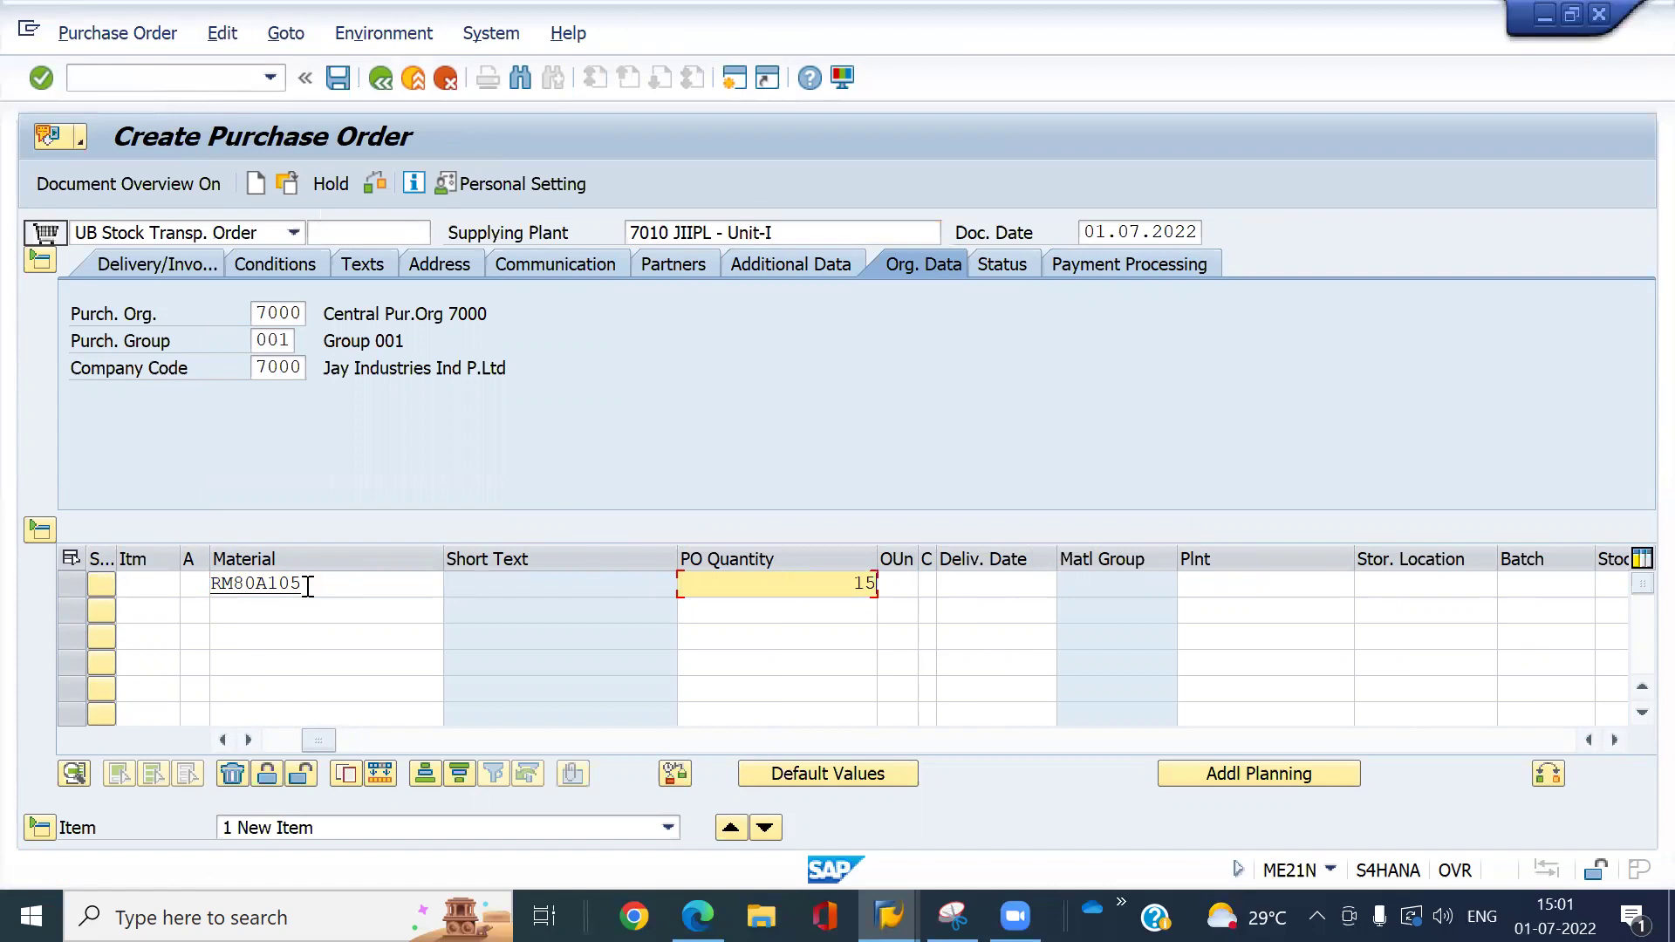
pyautogui.press('Tab')
pyautogui.press('Tab')
pyautogui.press('Tab')
pyautogui.press('Tab')
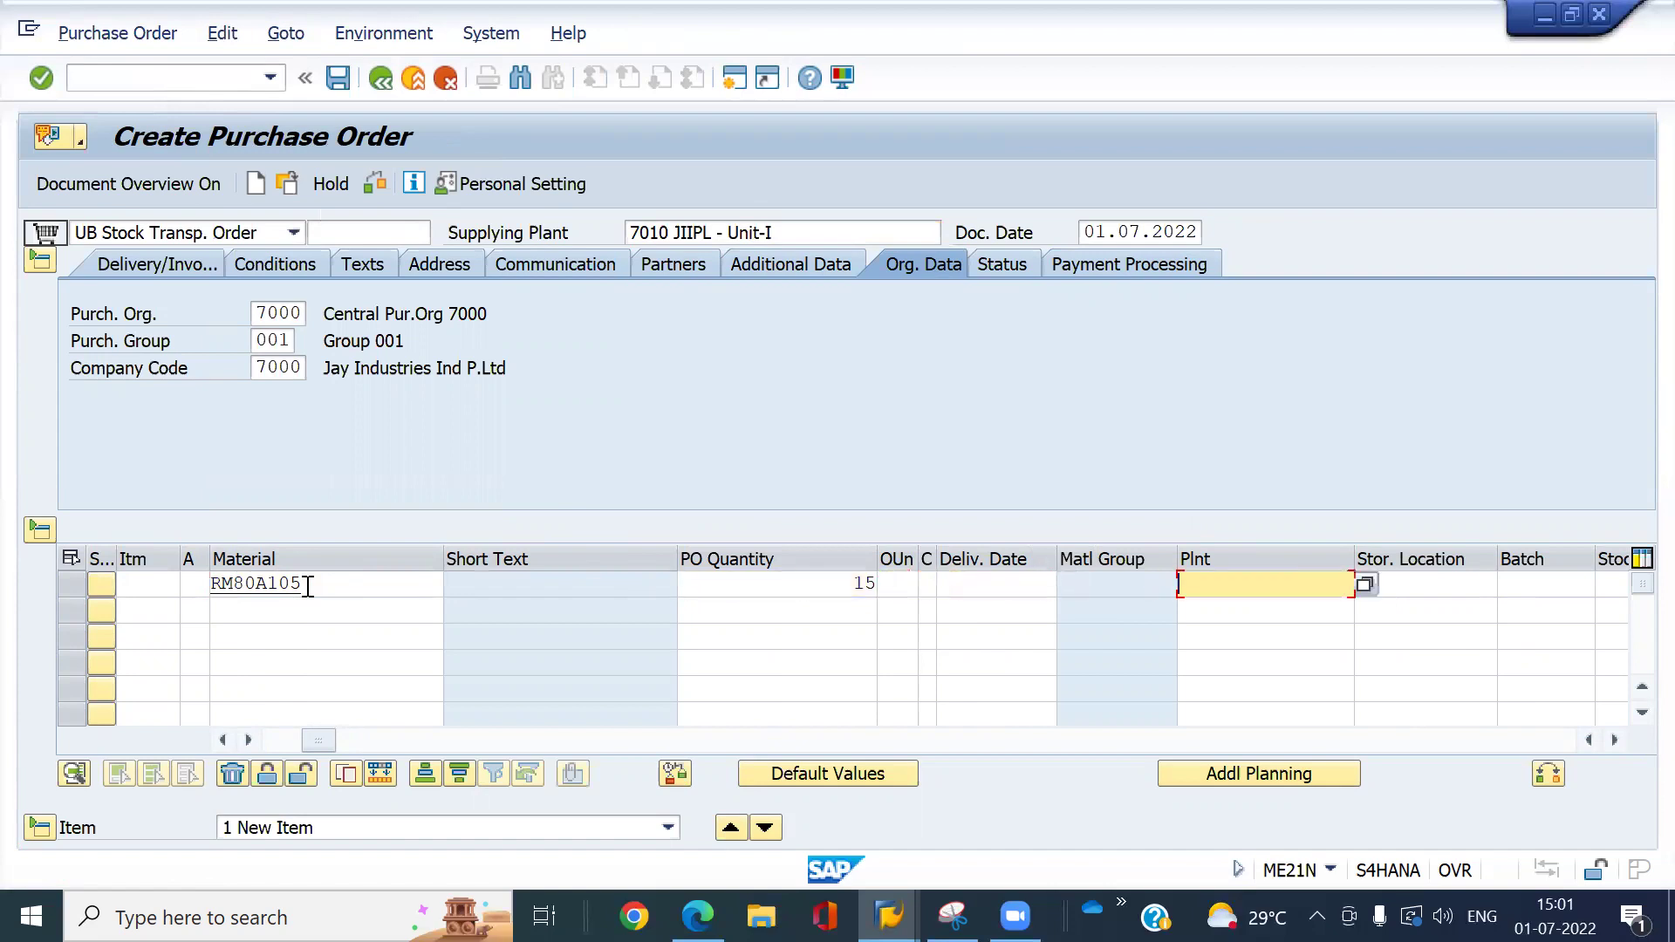
pyautogui.write('7010')
pyautogui.press('Tab')
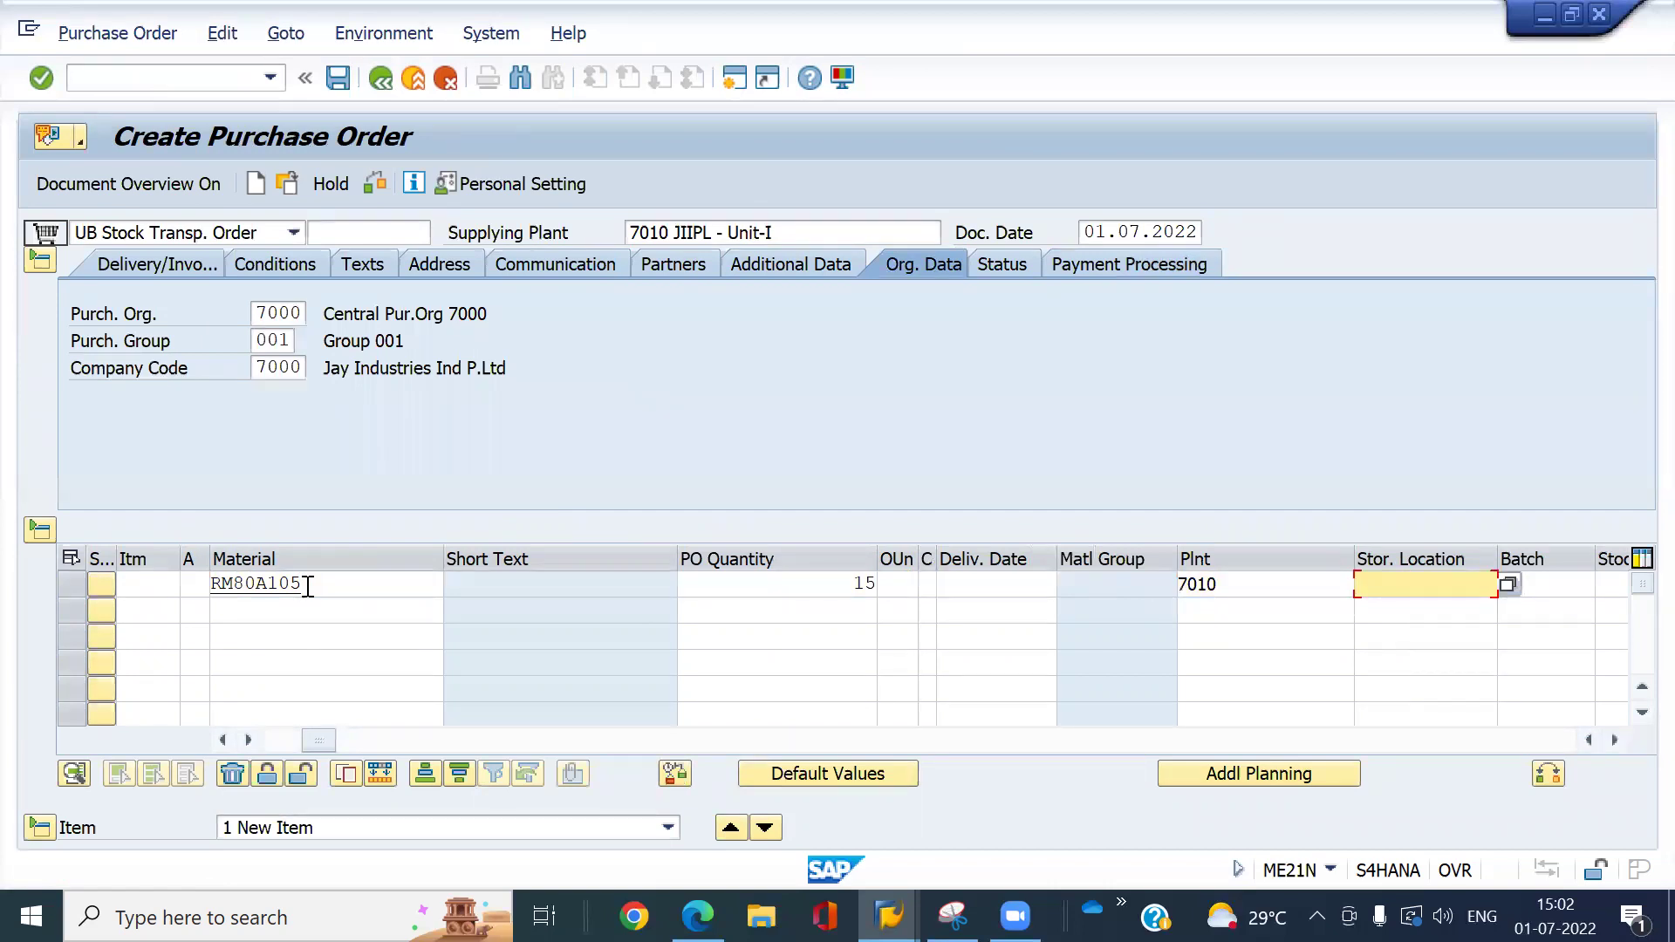
pyautogui.write('3000')
# - Set issuing storage location 1000 for item 10 in the item grid
pyautogui.press('Return')
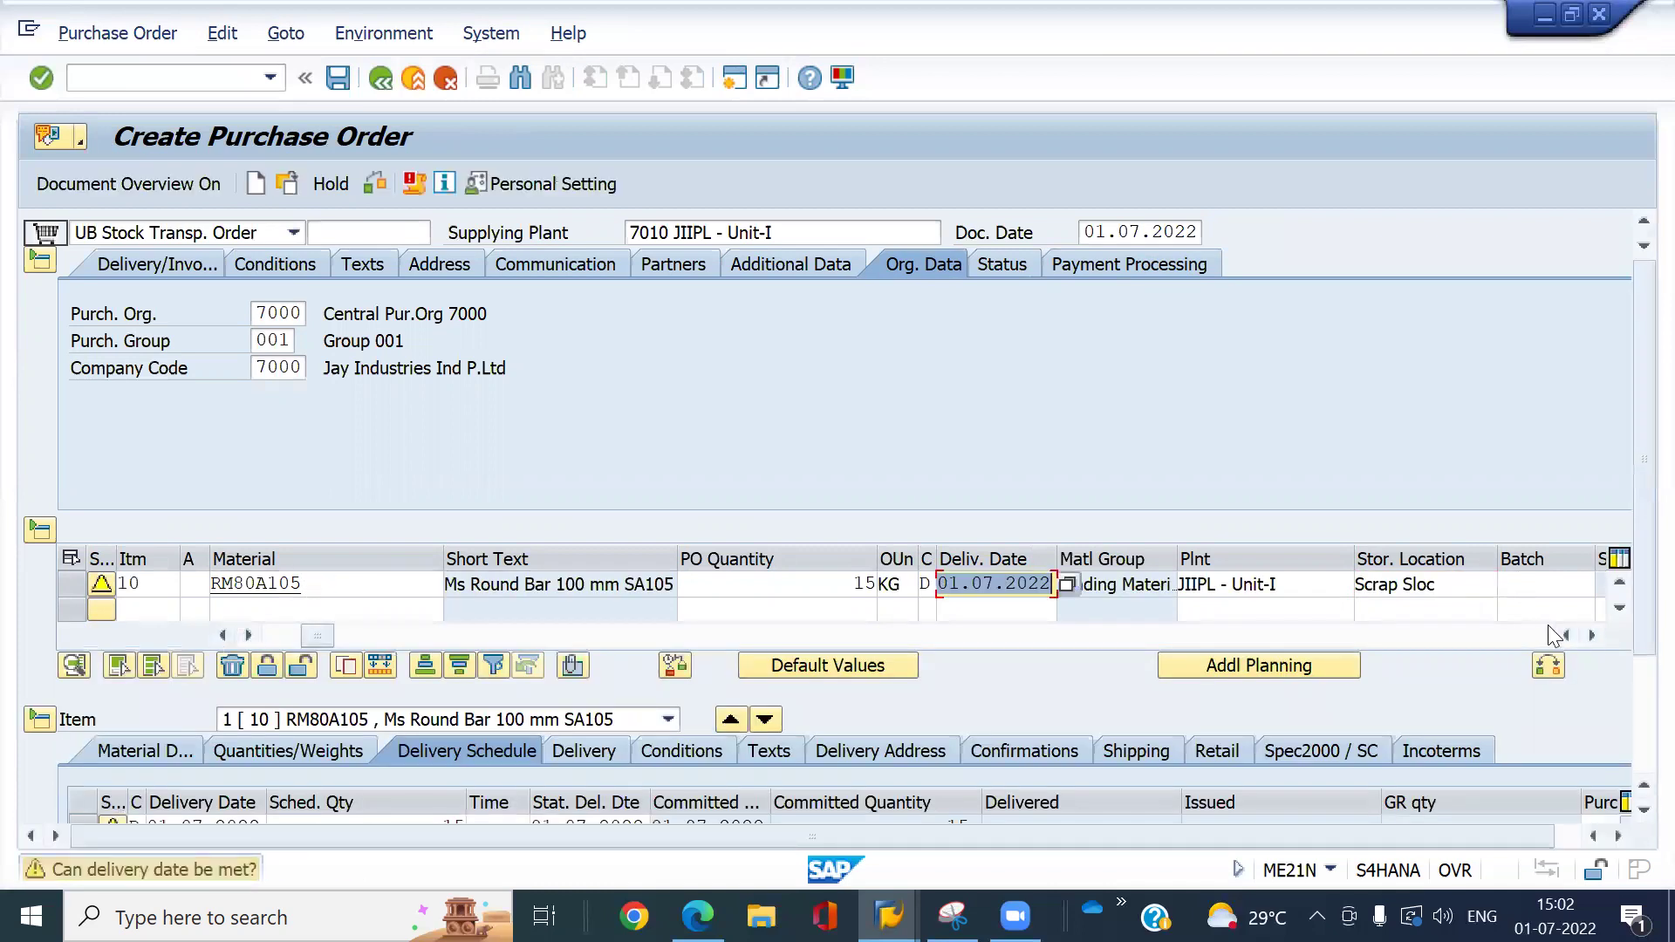
pyautogui.click(1585, 635)
pyautogui.click(1584, 635)
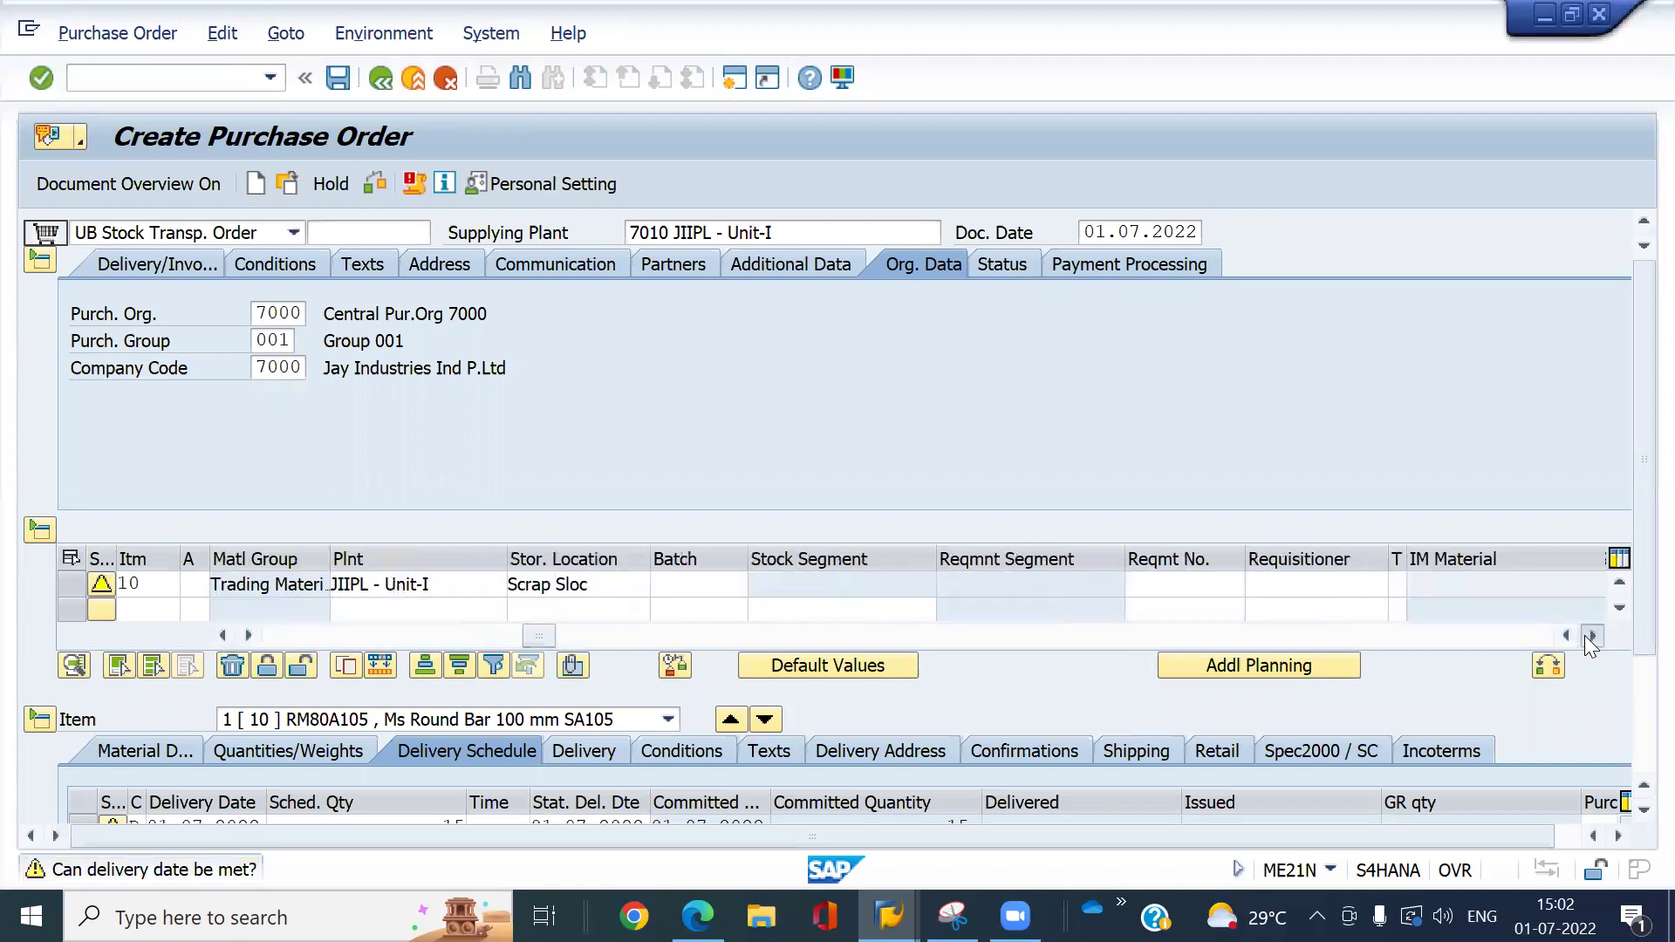
pyautogui.click(1584, 635)
pyautogui.click(1584, 635)
pyautogui.click(1584, 635)
pyautogui.click(1584, 635)
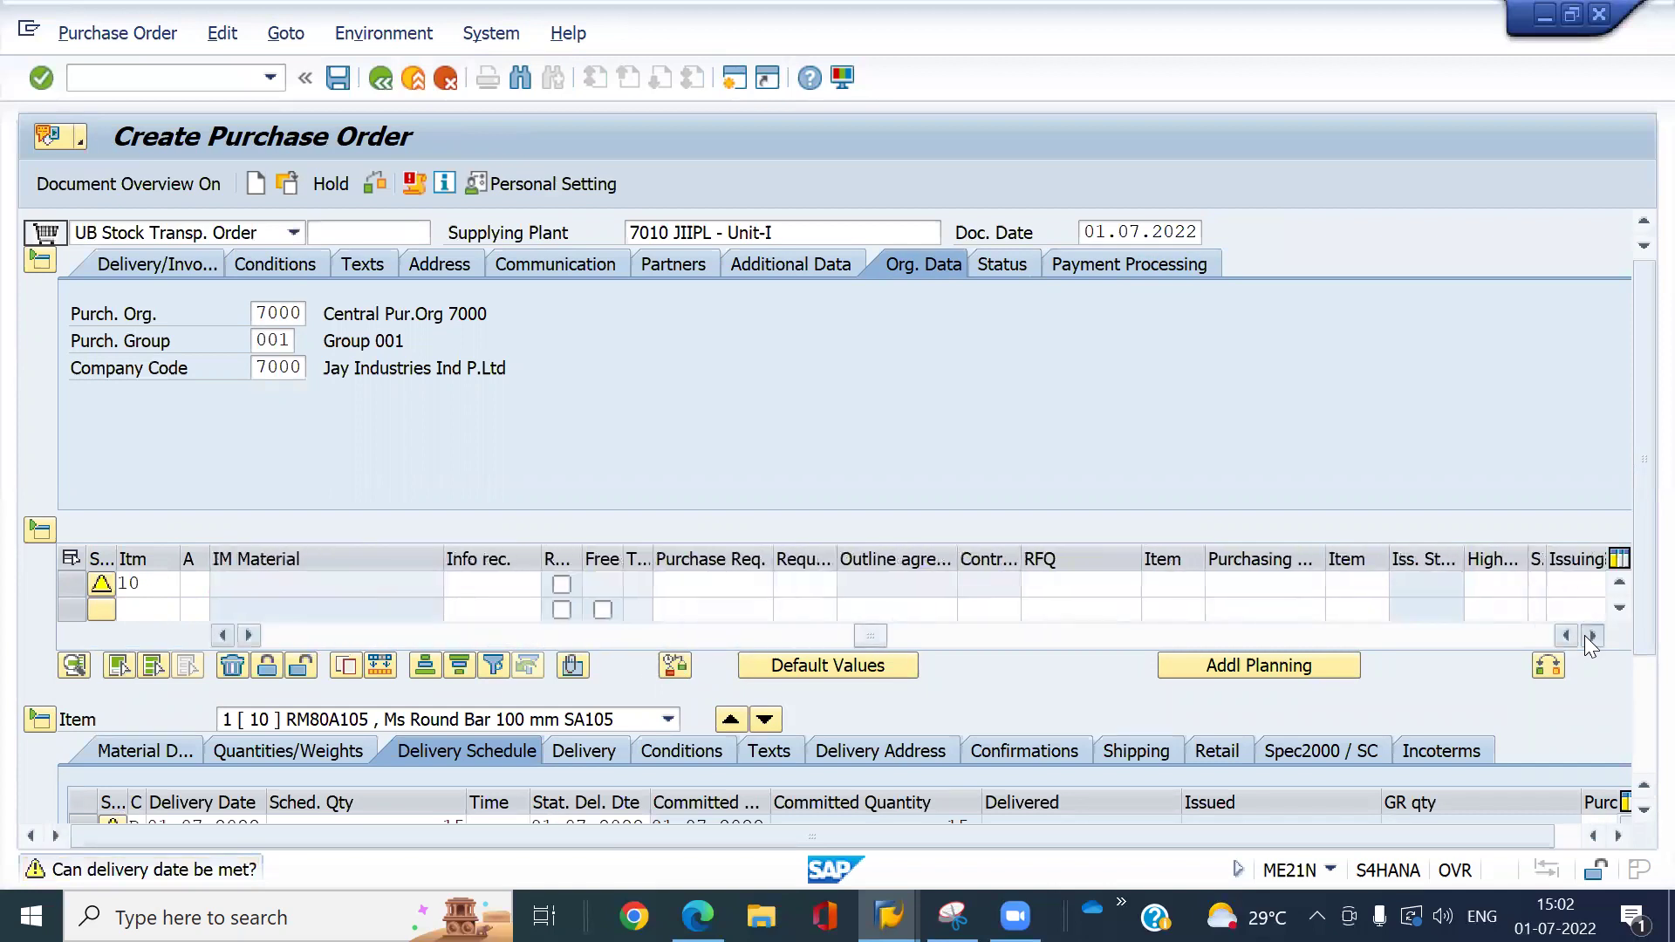
pyautogui.click(1584, 635)
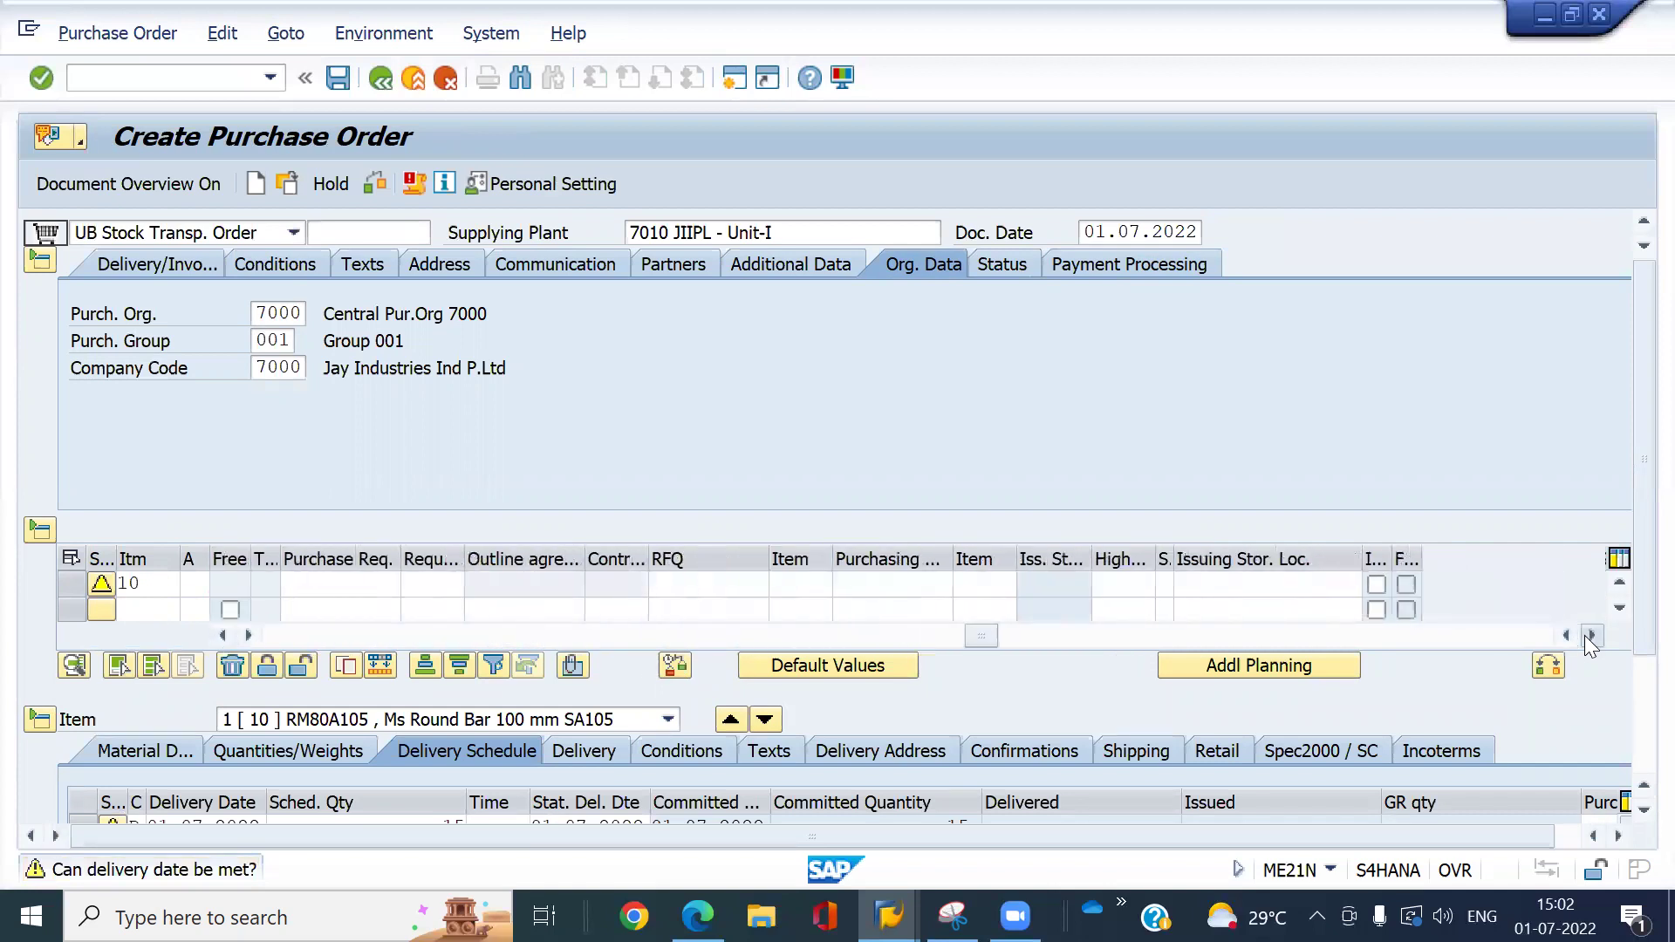
pyautogui.click(1225, 583)
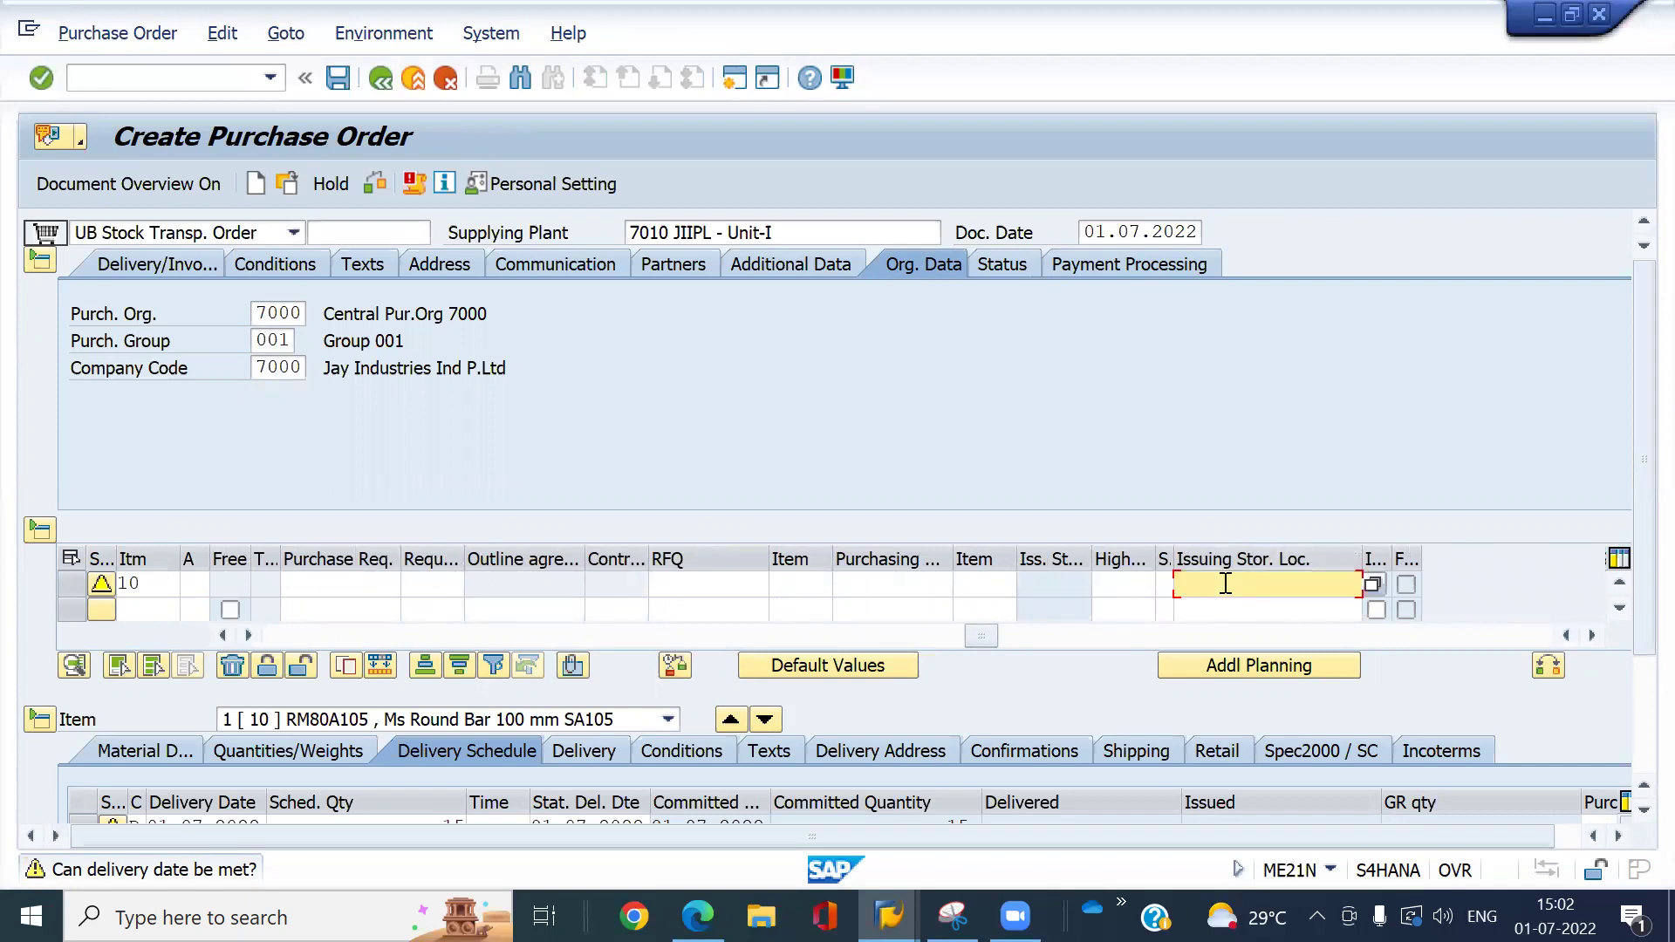
pyautogui.write('1000')
pyautogui.press('Return')
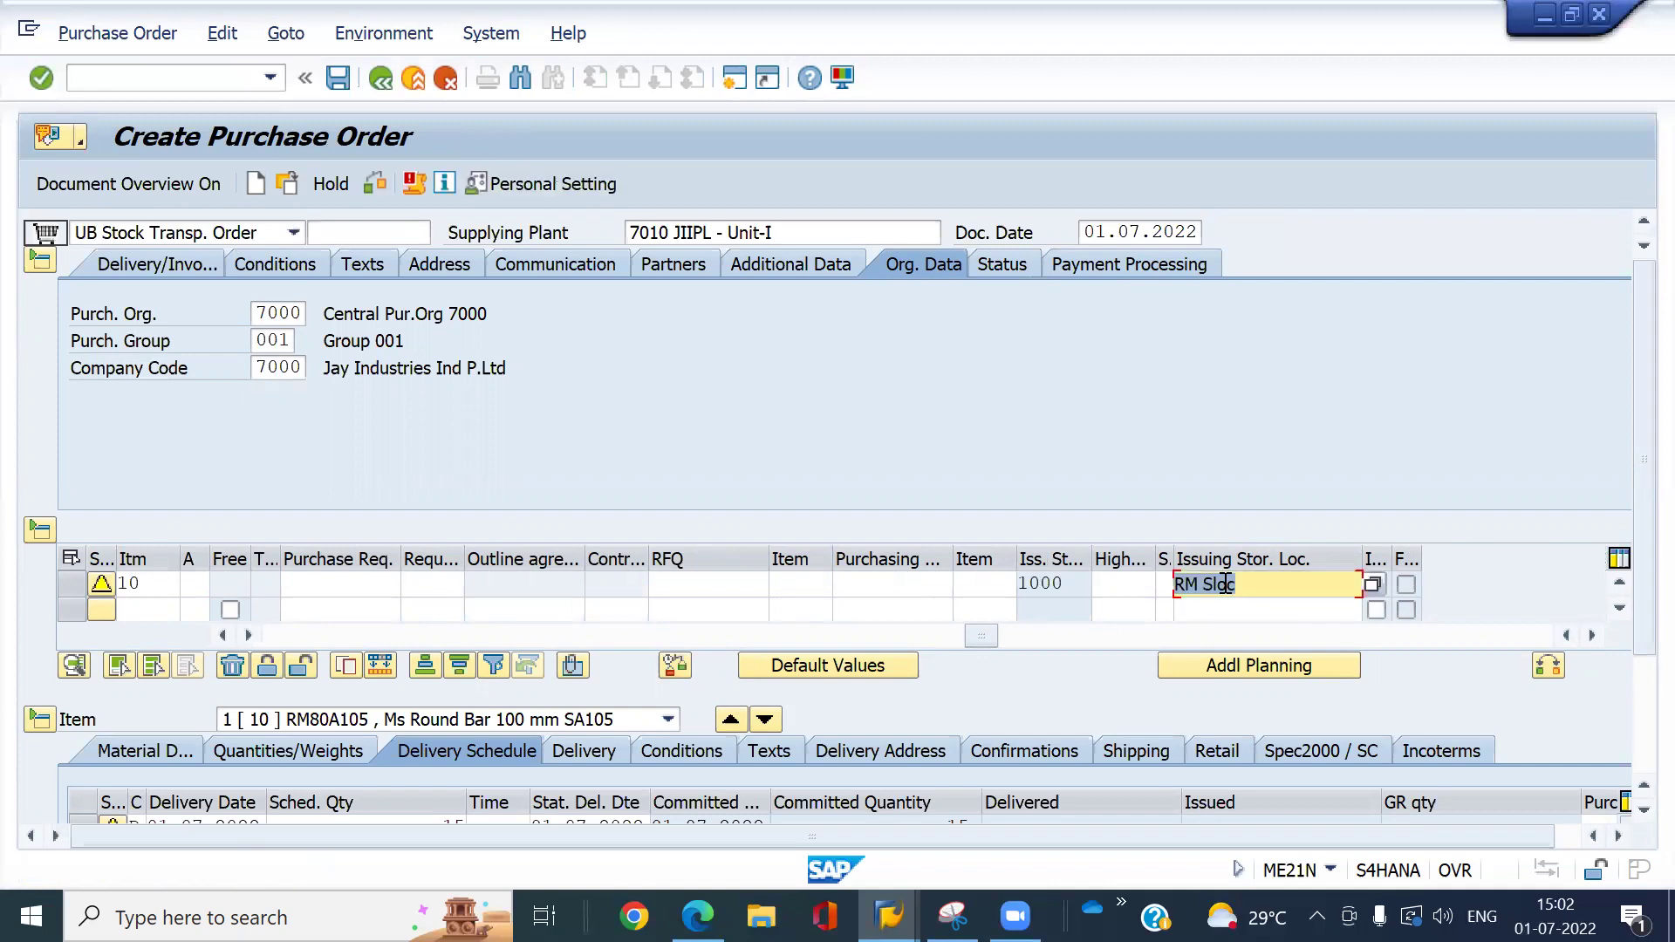
pyautogui.click(1139, 750)
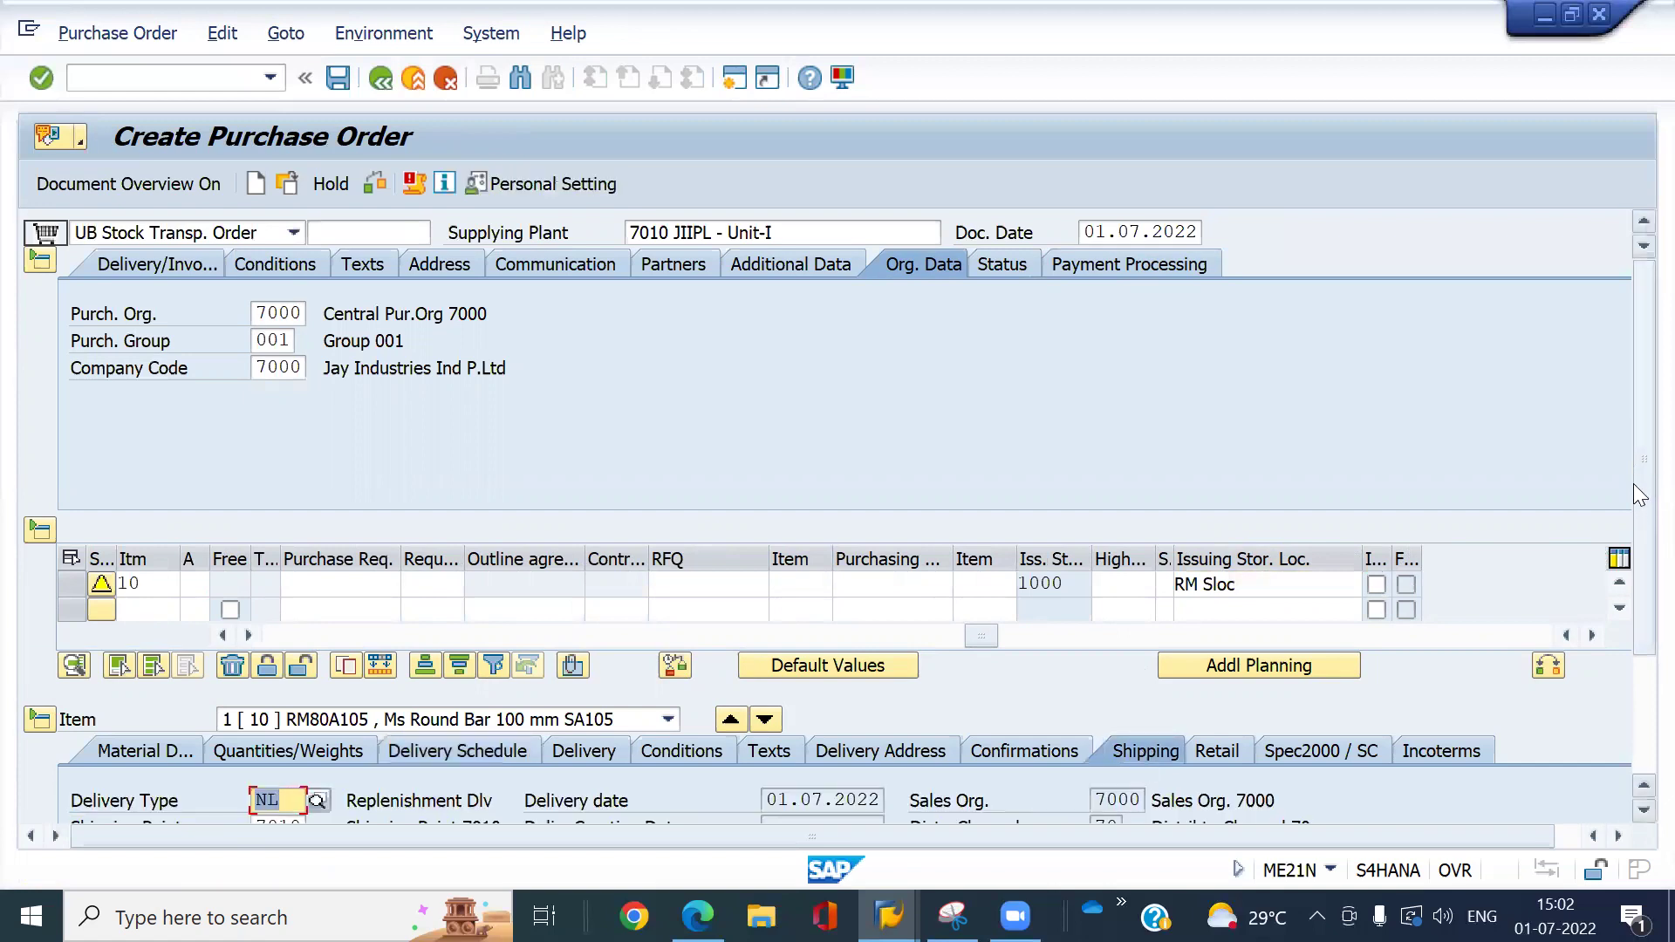
pyautogui.moveTo(1634, 499); pyautogui.dragTo(1633, 650)
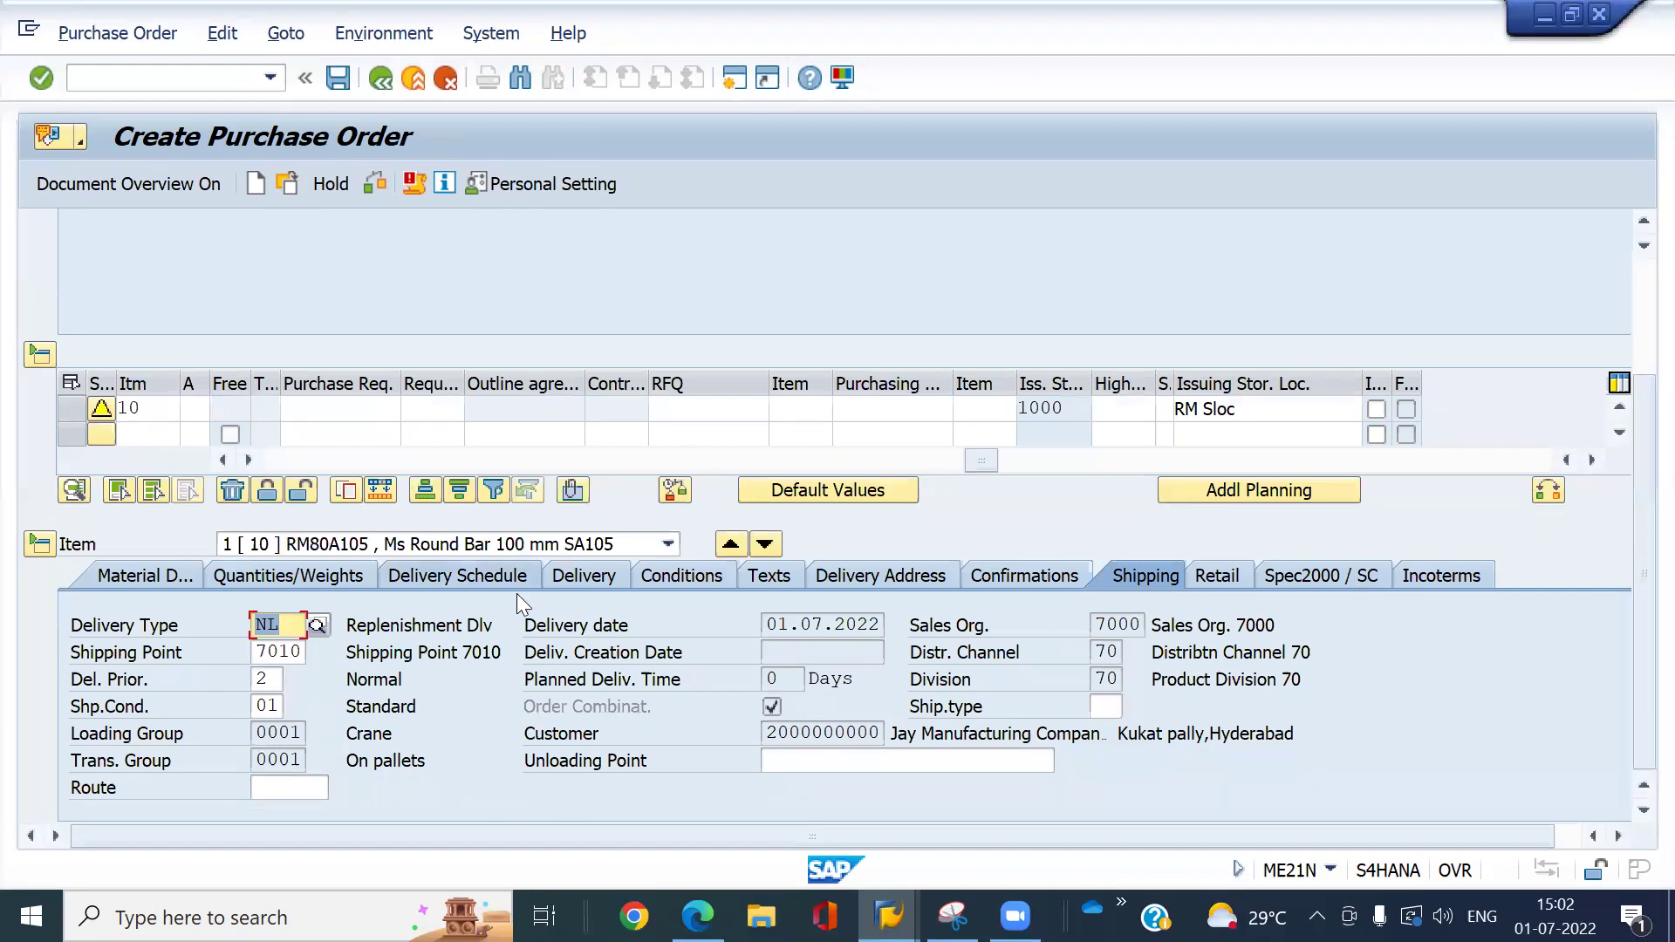
pyautogui.click(338, 78)
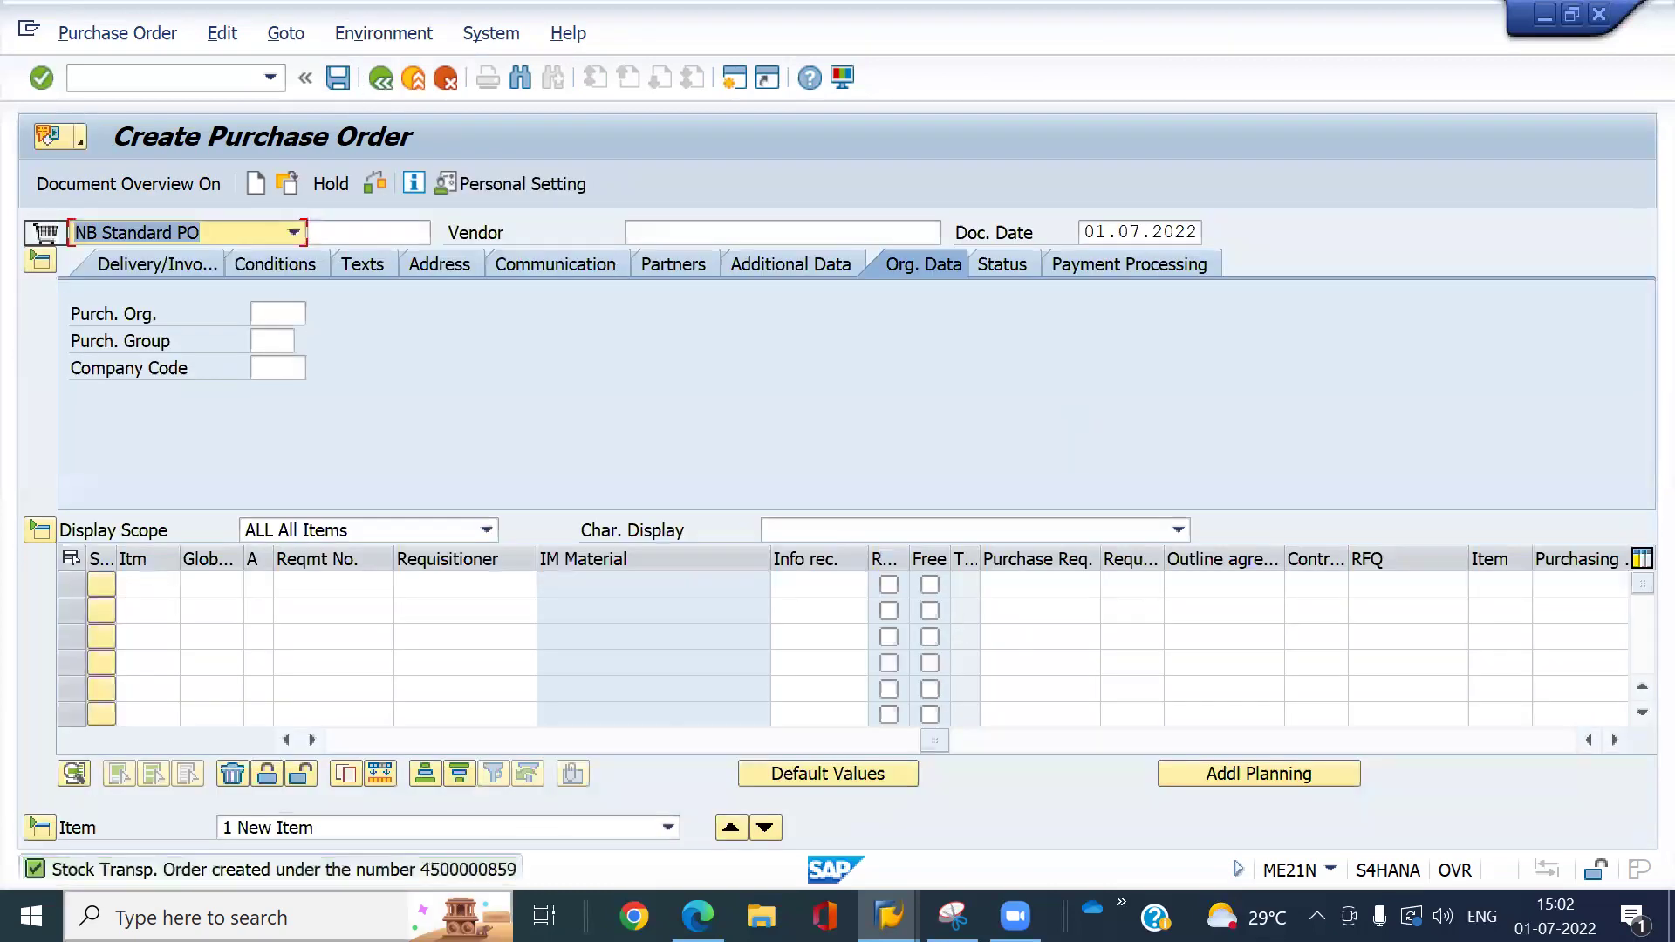
pyautogui.click(462, 870)
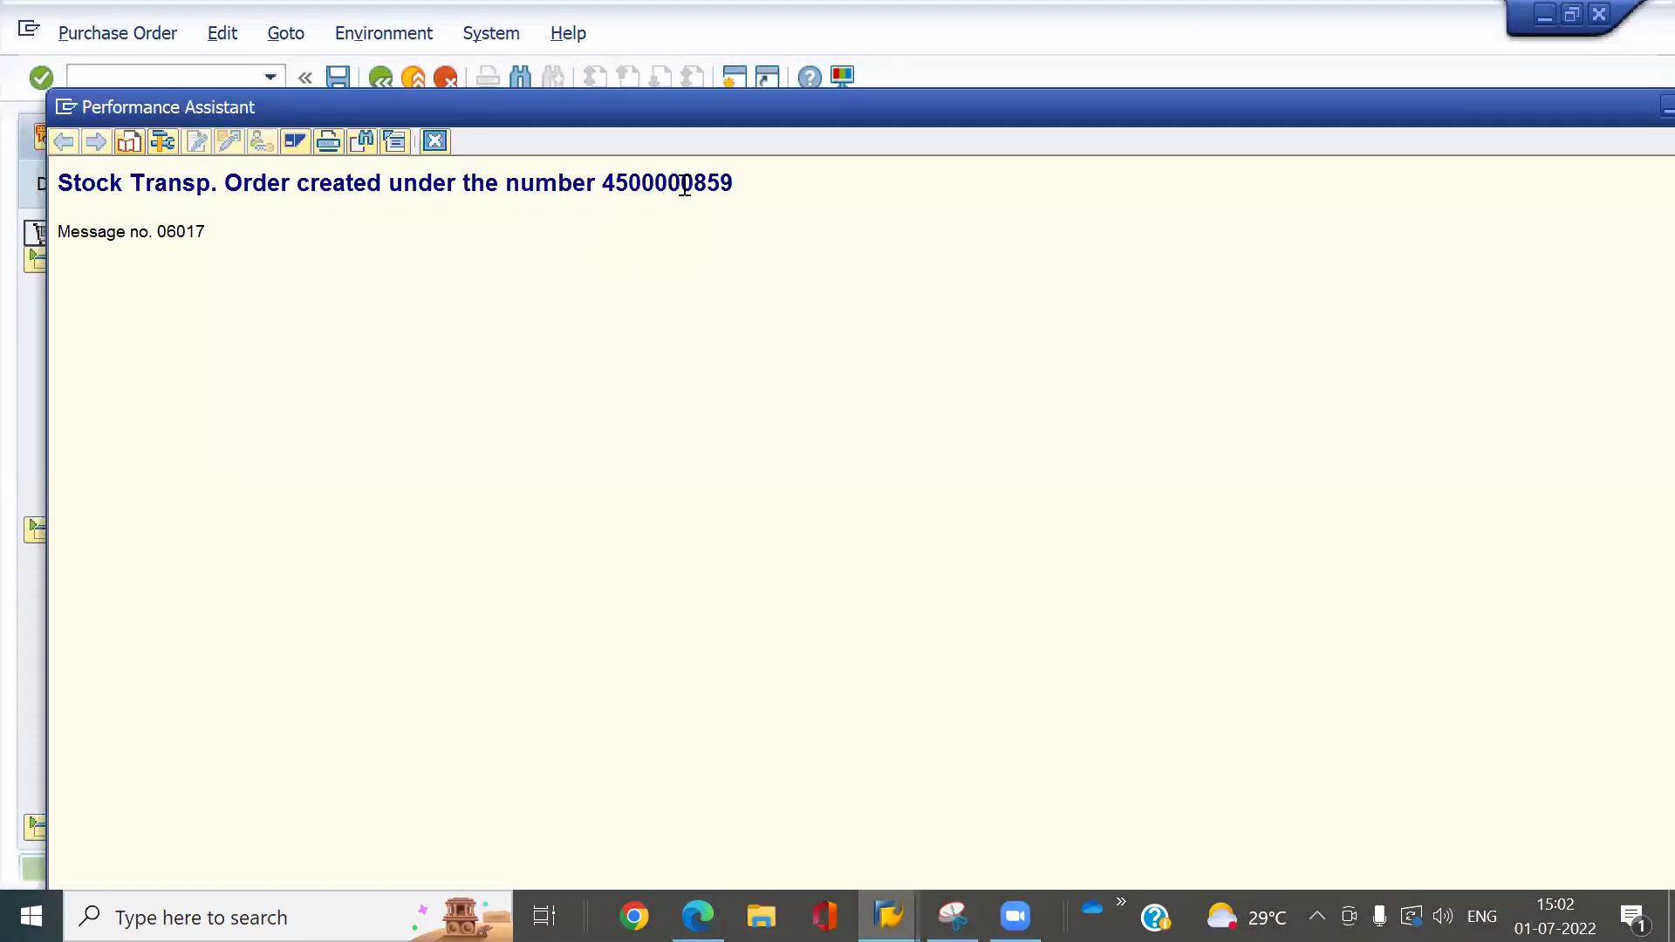
pyautogui.doubleClick(682, 183)
pyautogui.hotkey('ctrl', 'c')
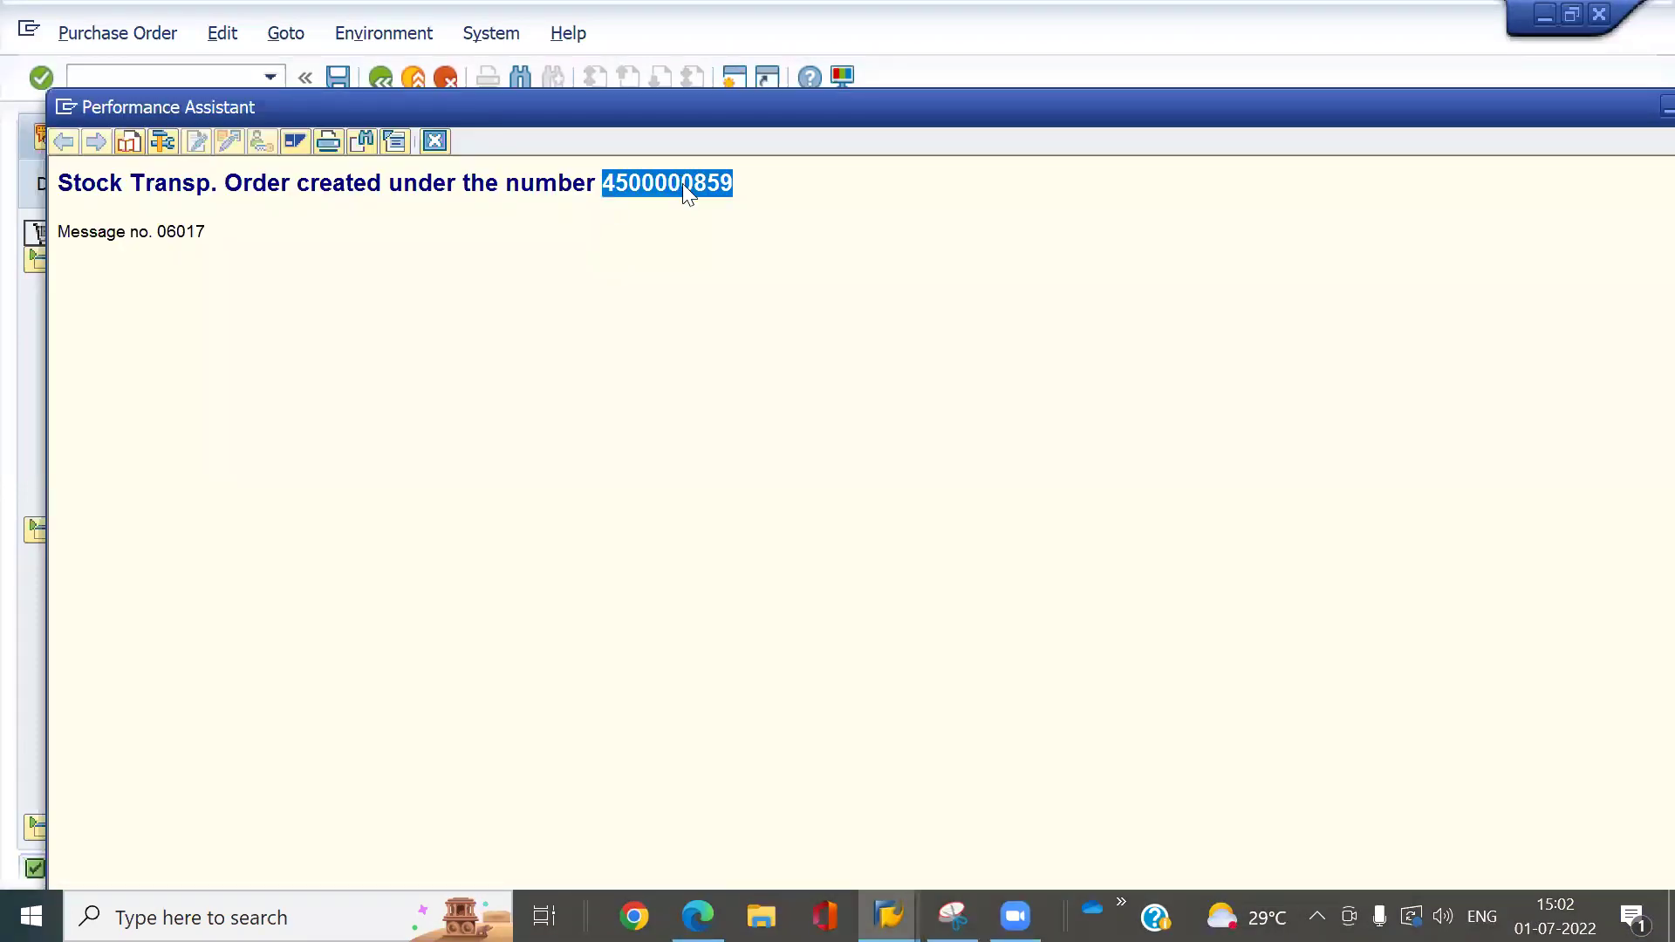
pyautogui.click(435, 141)
pyautogui.click(197, 89)
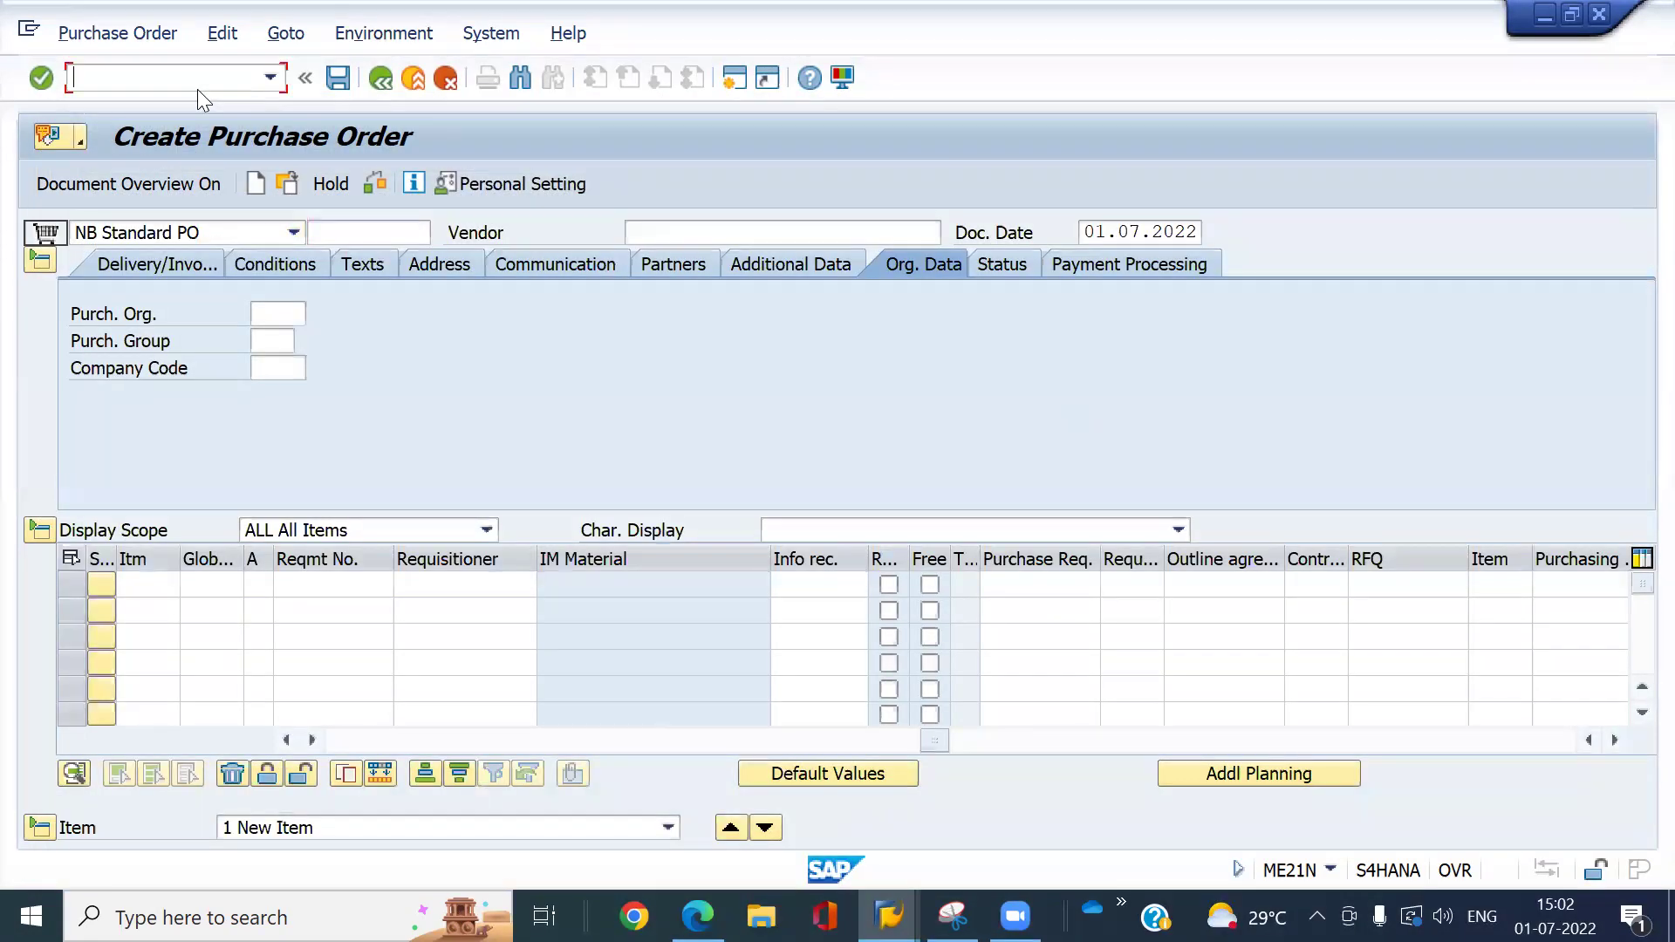
pyautogui.write('/nvl10b')
pyautogui.press('Return')
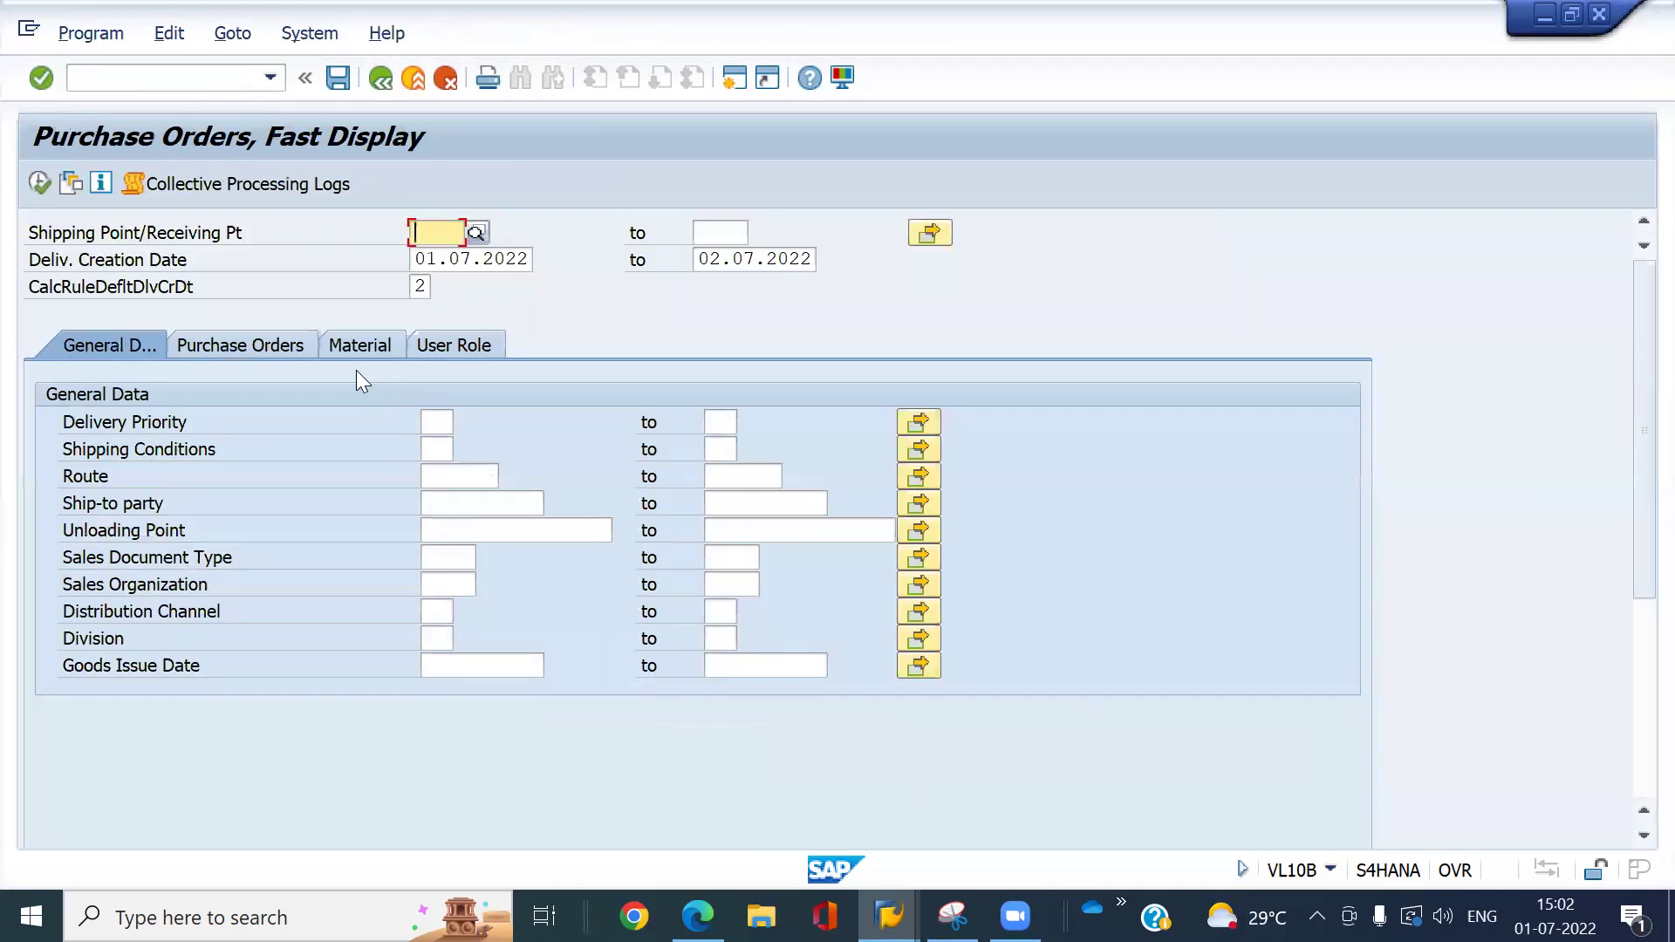
pyautogui.click(263, 340)
pyautogui.click(473, 423)
pyautogui.hotkey('ctrl', 'v')
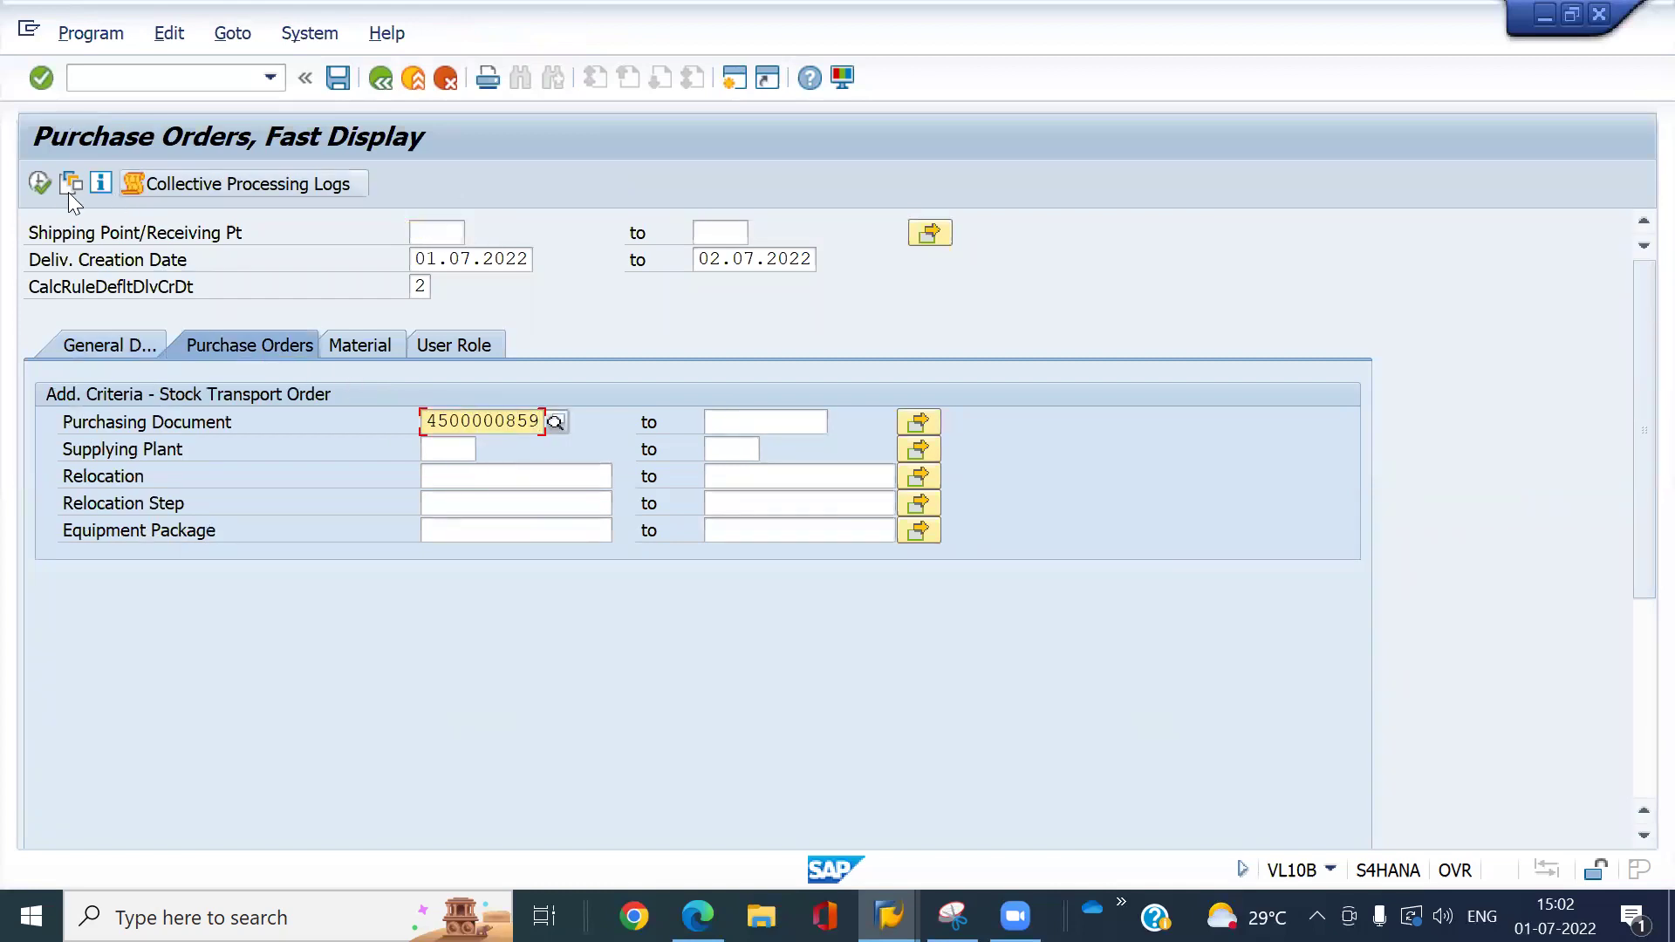
pyautogui.click(39, 183)
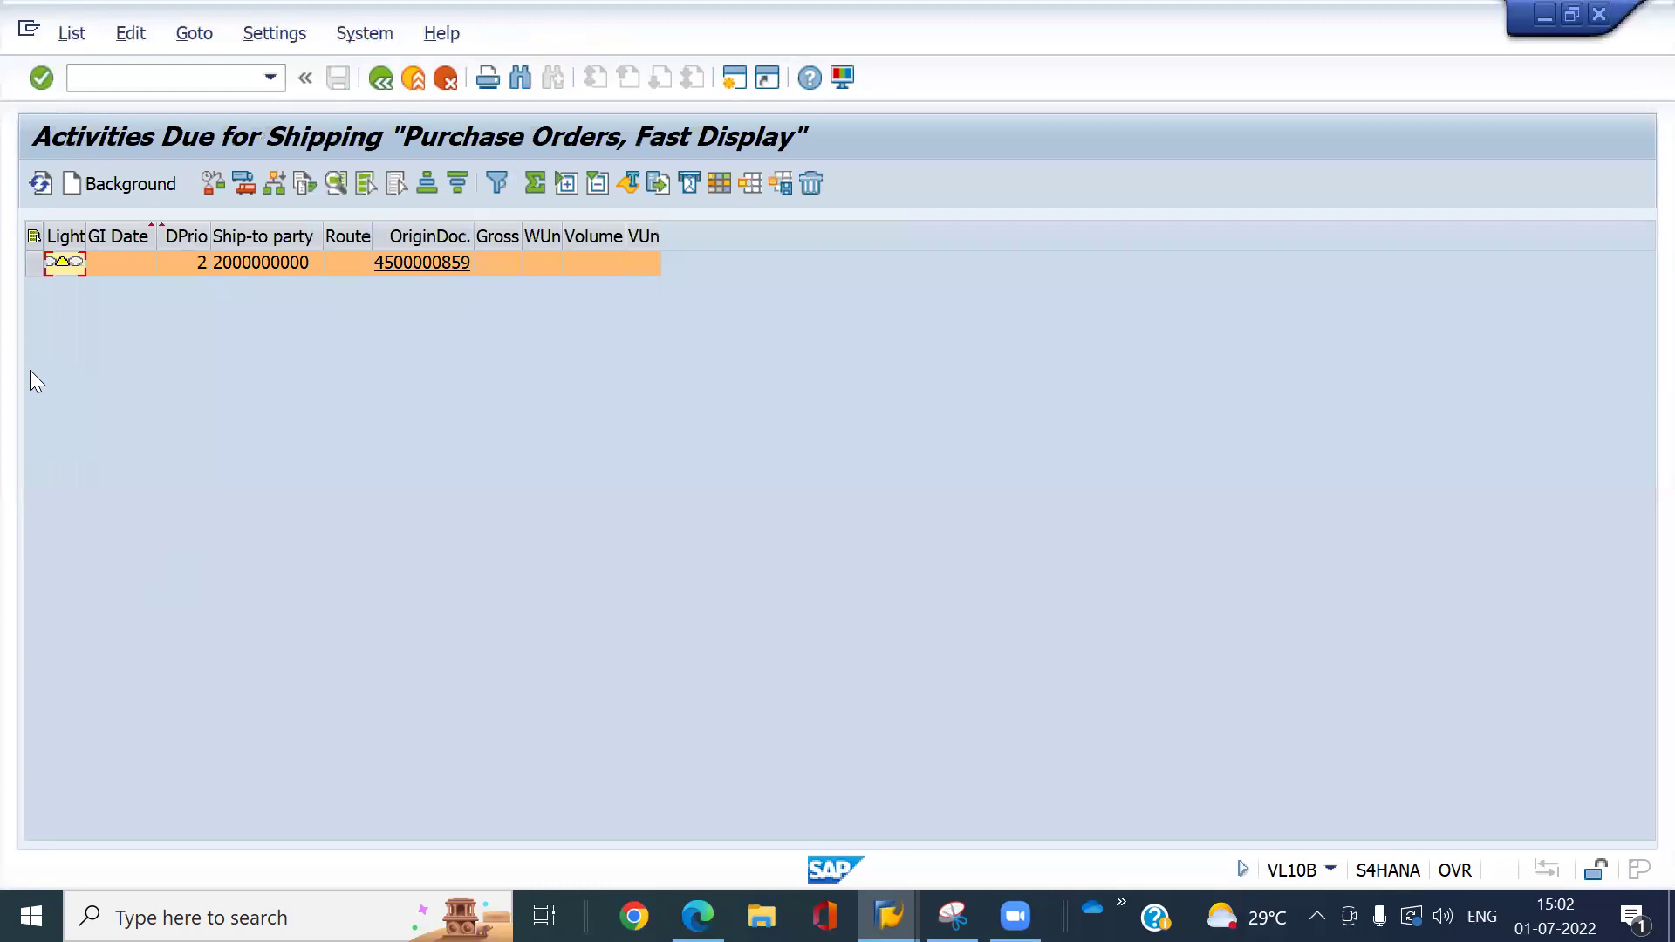
pyautogui.click(125, 185)
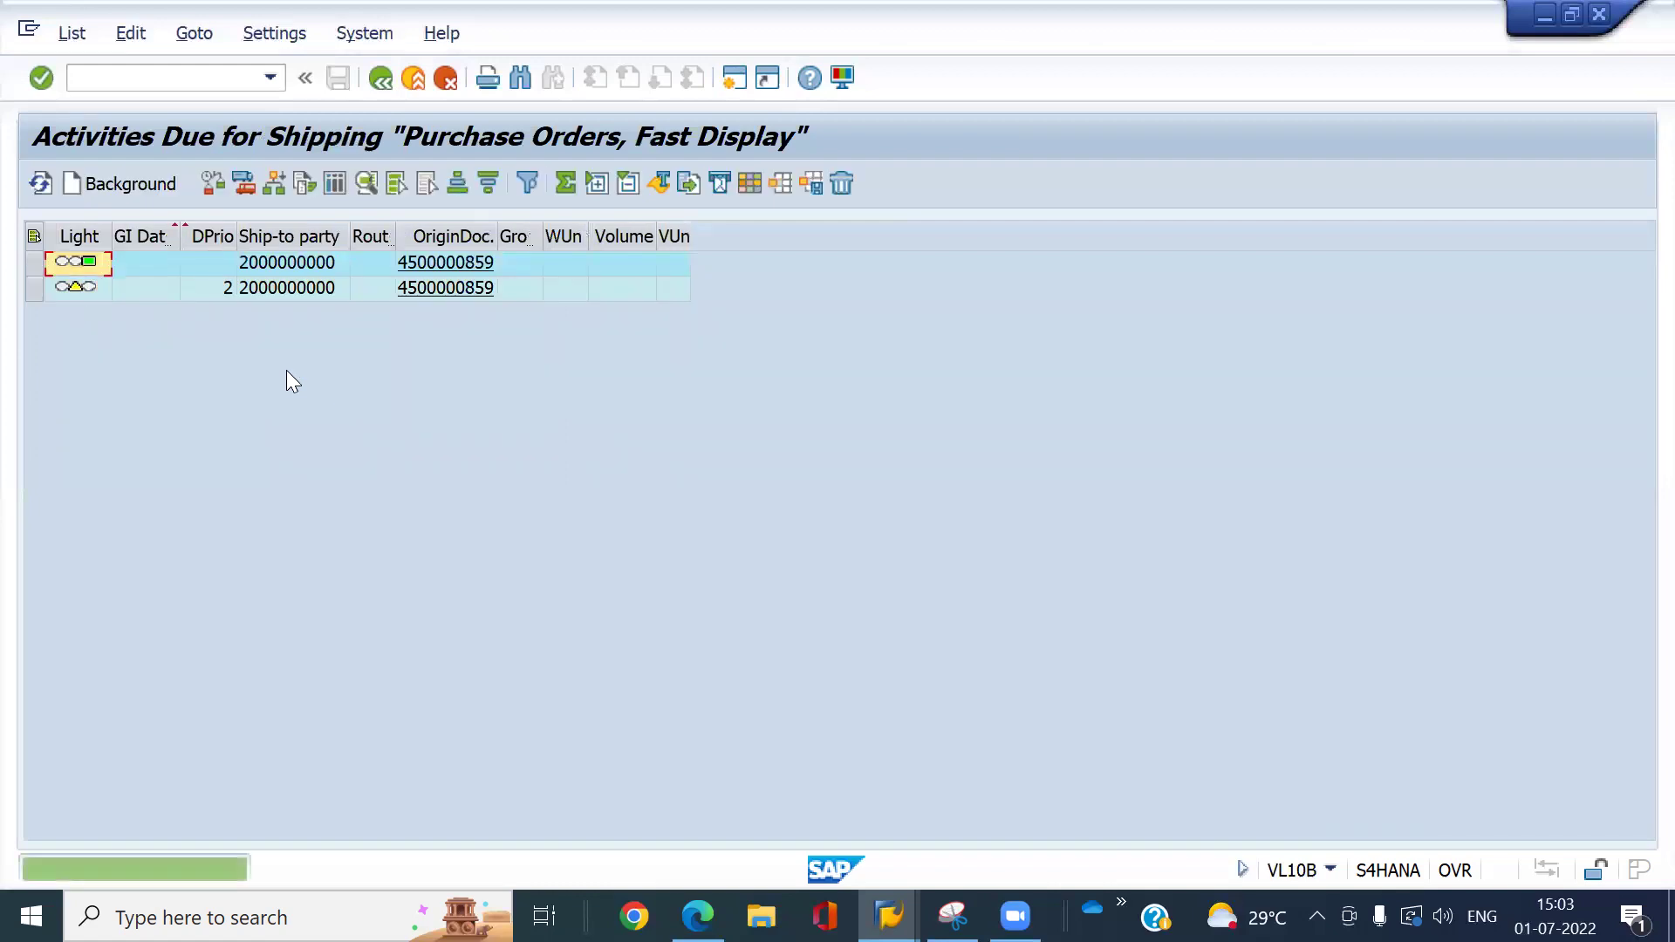
pyautogui.click(206, 83)
pyautogui.write('/nme23n')
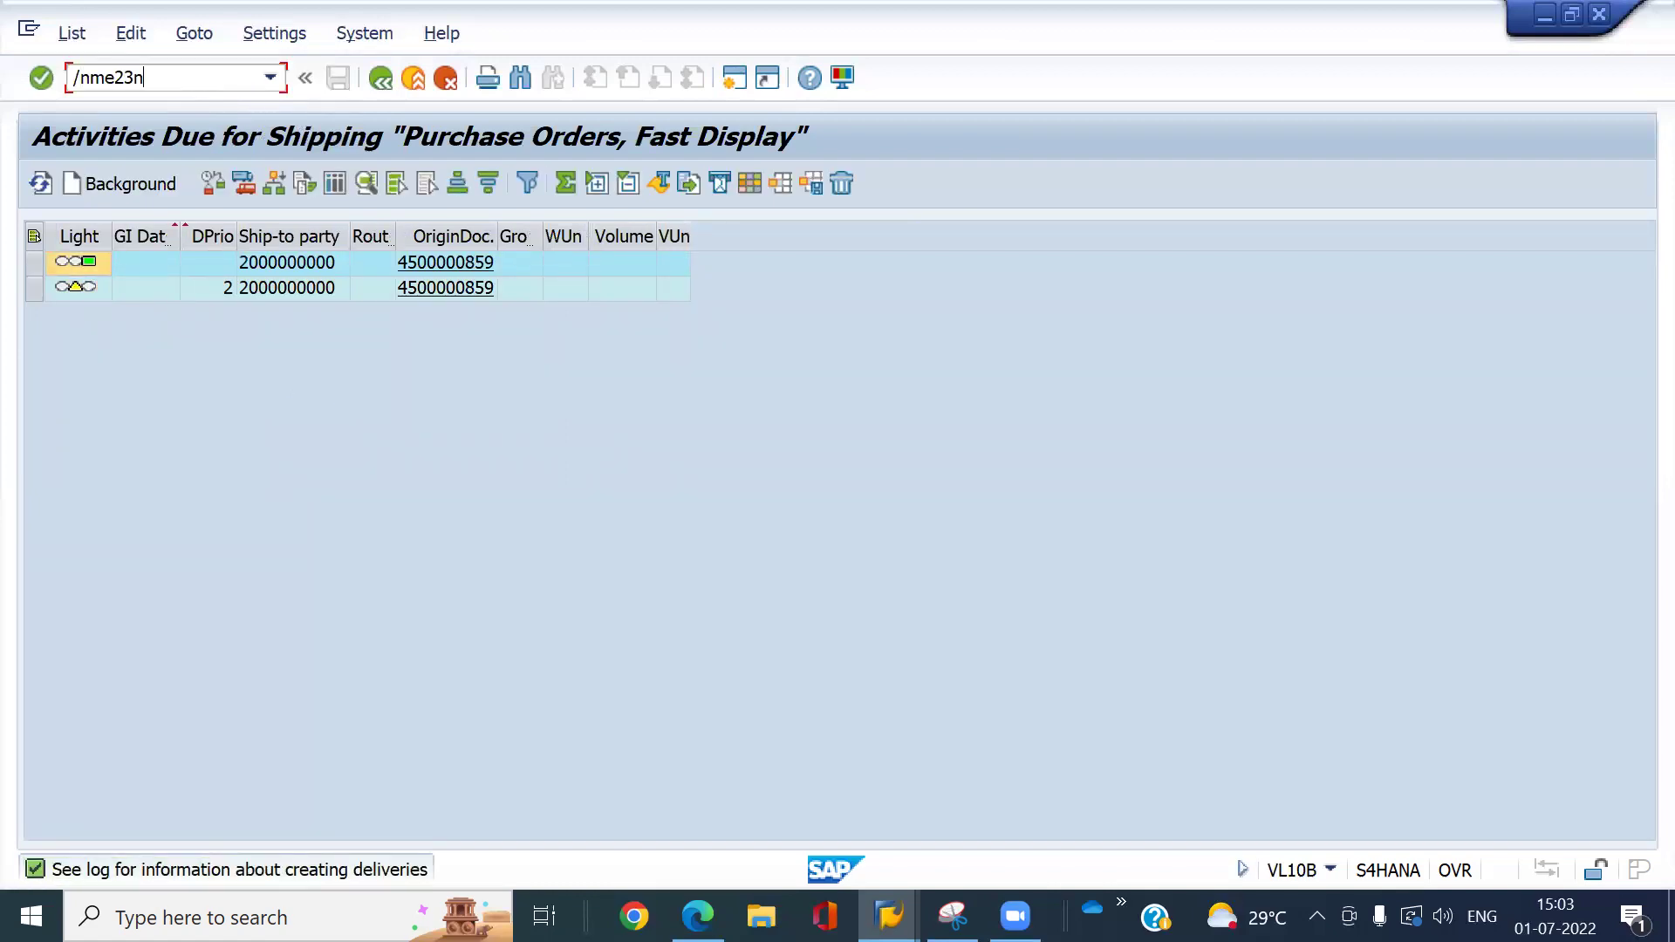
pyautogui.press('Return')
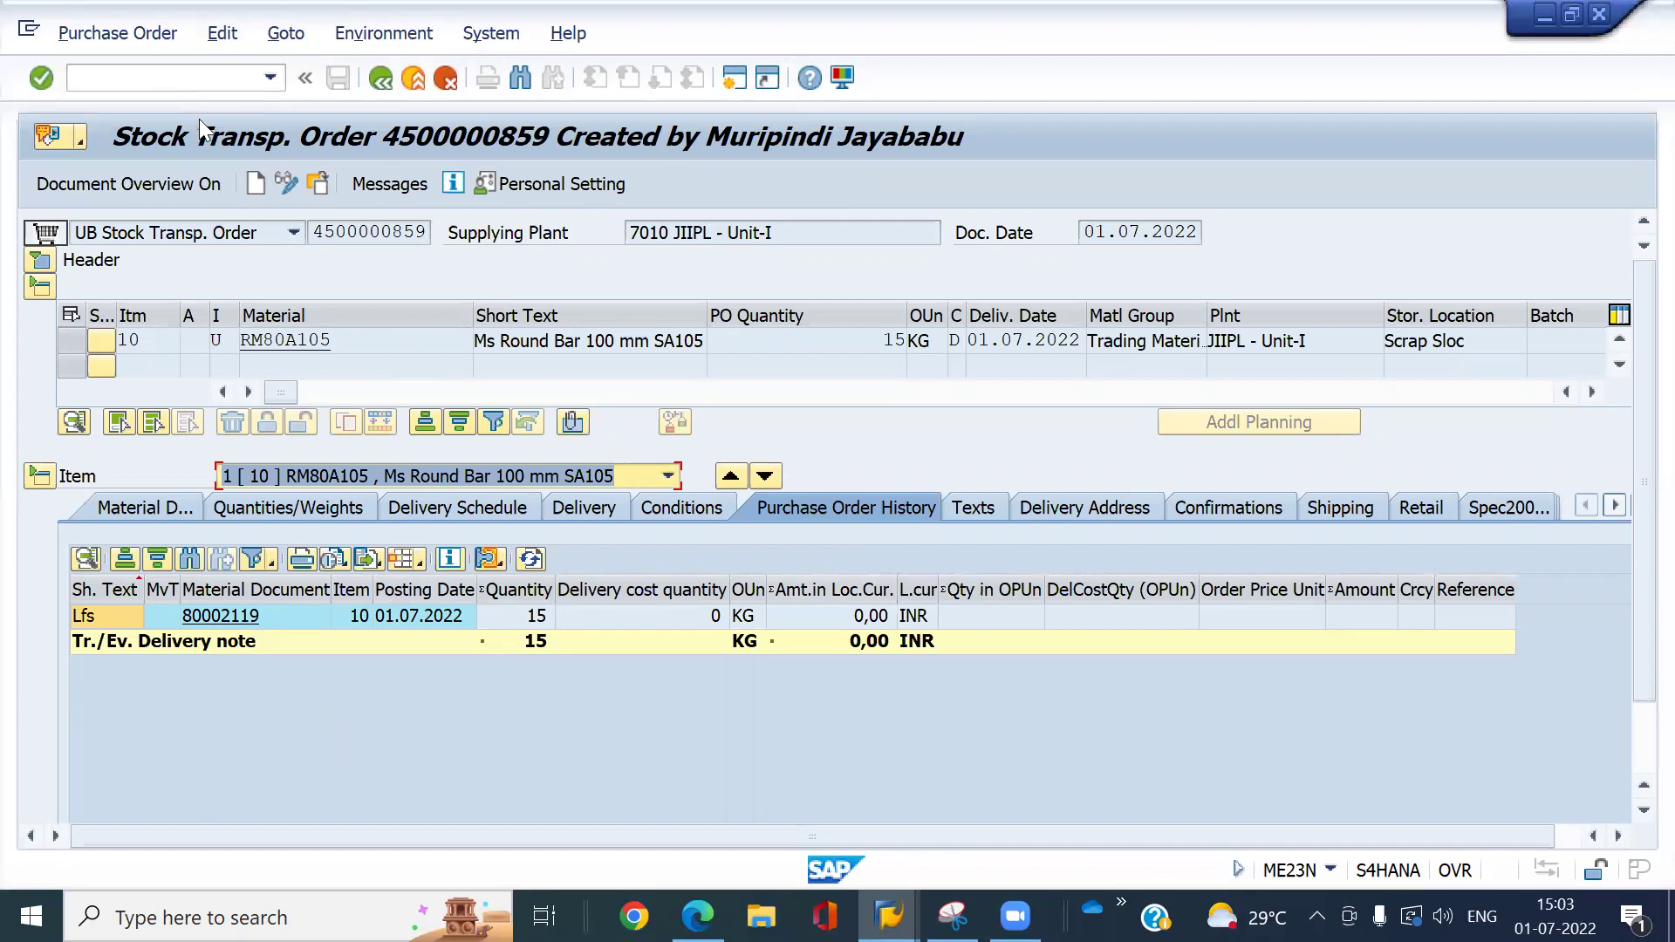
# - Open outbound delivery 80002119 for changes with VL02N
pyautogui.click(181, 87)
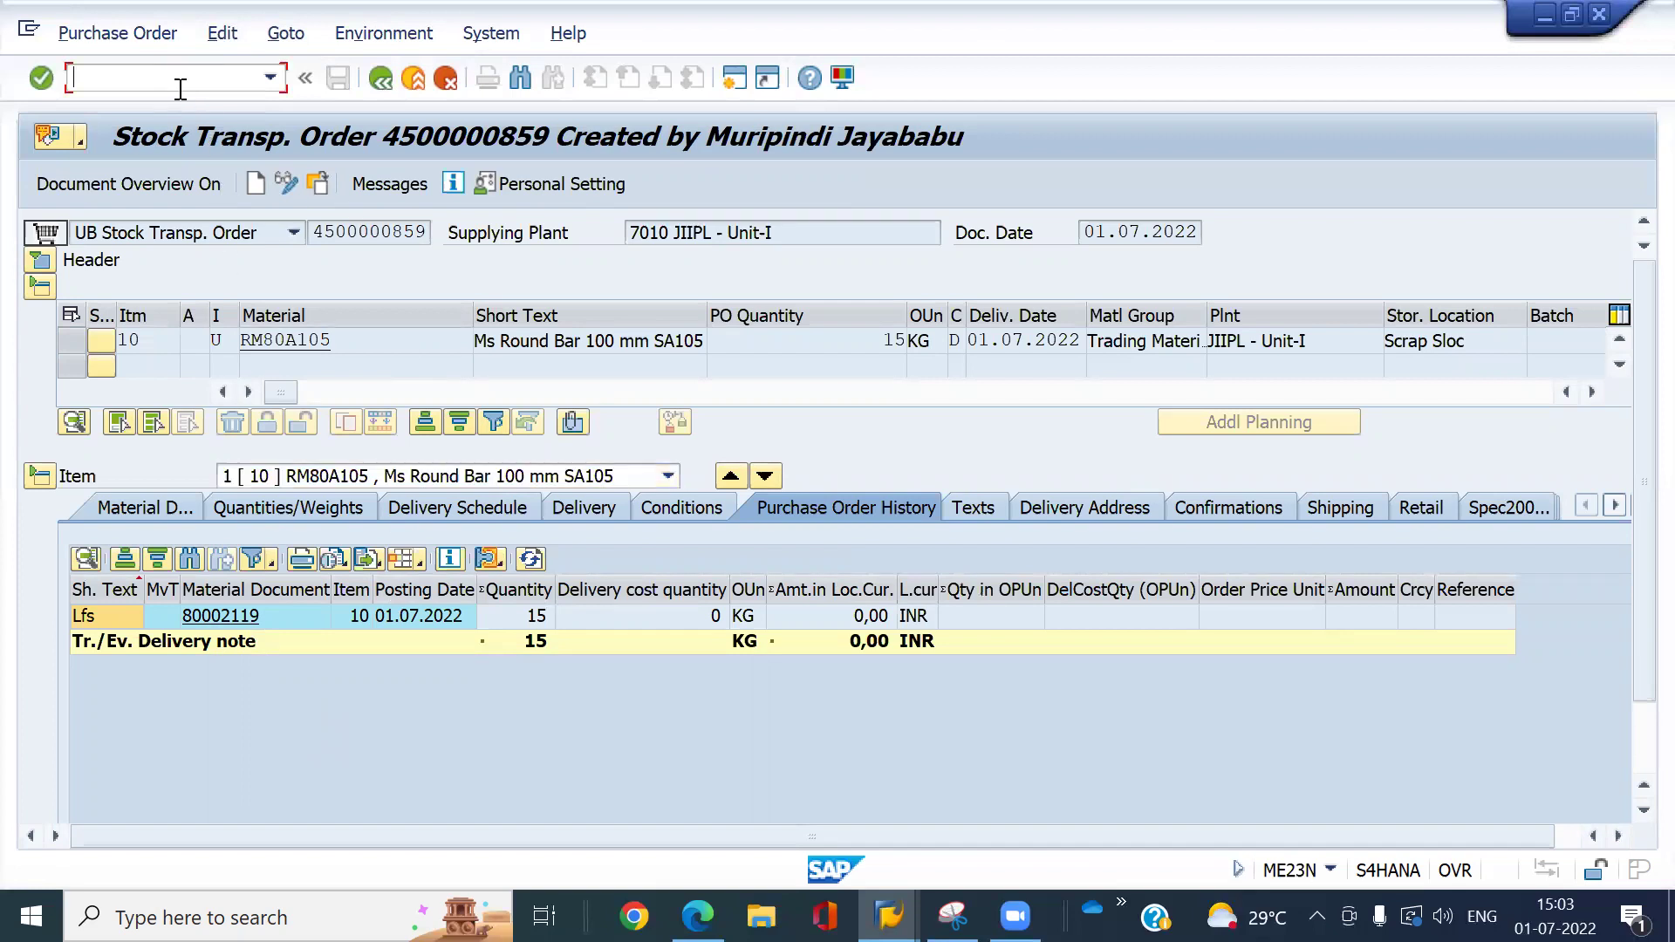
pyautogui.write('/nvl02n')
pyautogui.press('Return')
pyautogui.press('Return')
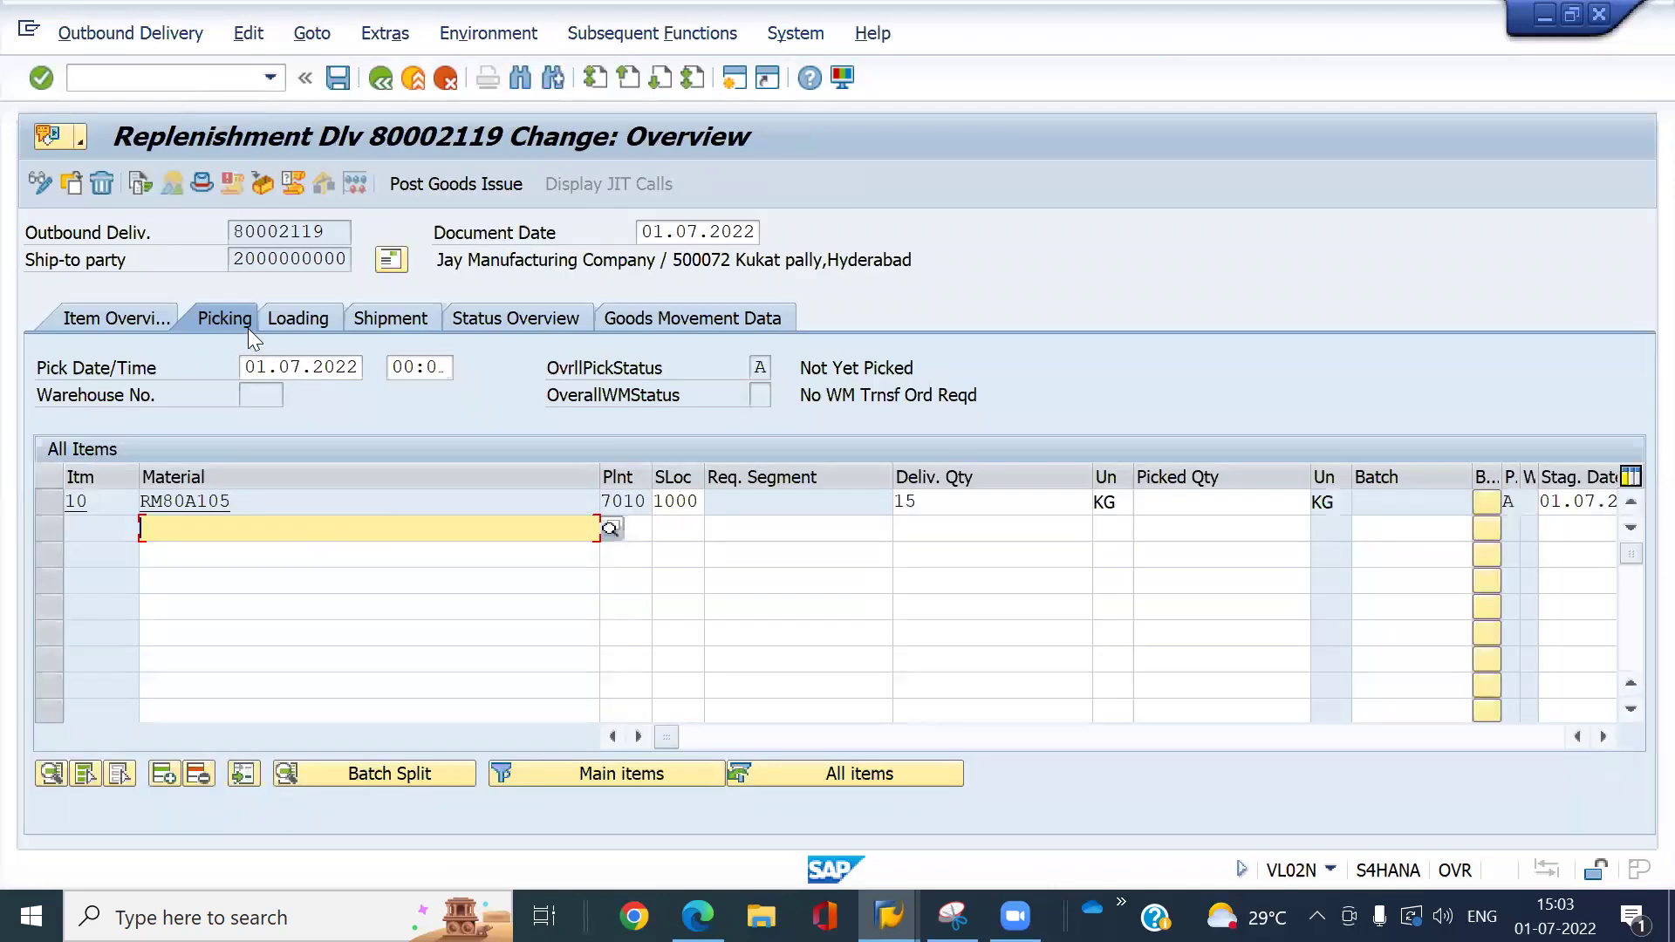
# - Enter picked quantity 15 for item 10 and post the goods issue
pyautogui.click(1189, 504)
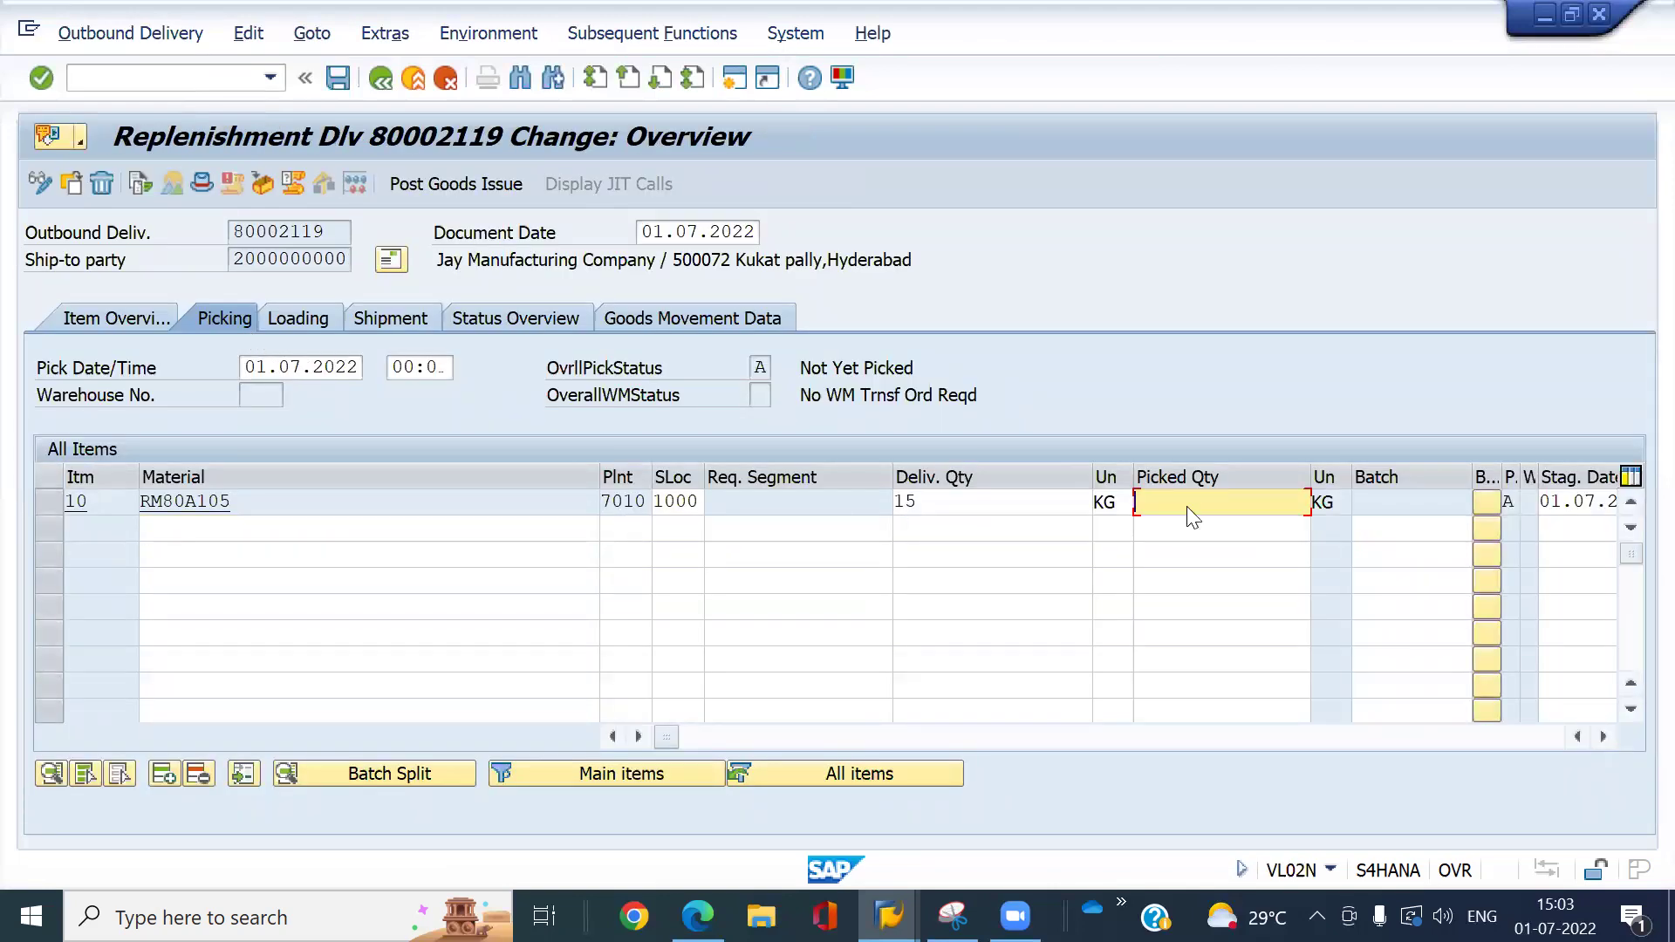
pyautogui.write('15')
pyautogui.press('Return')
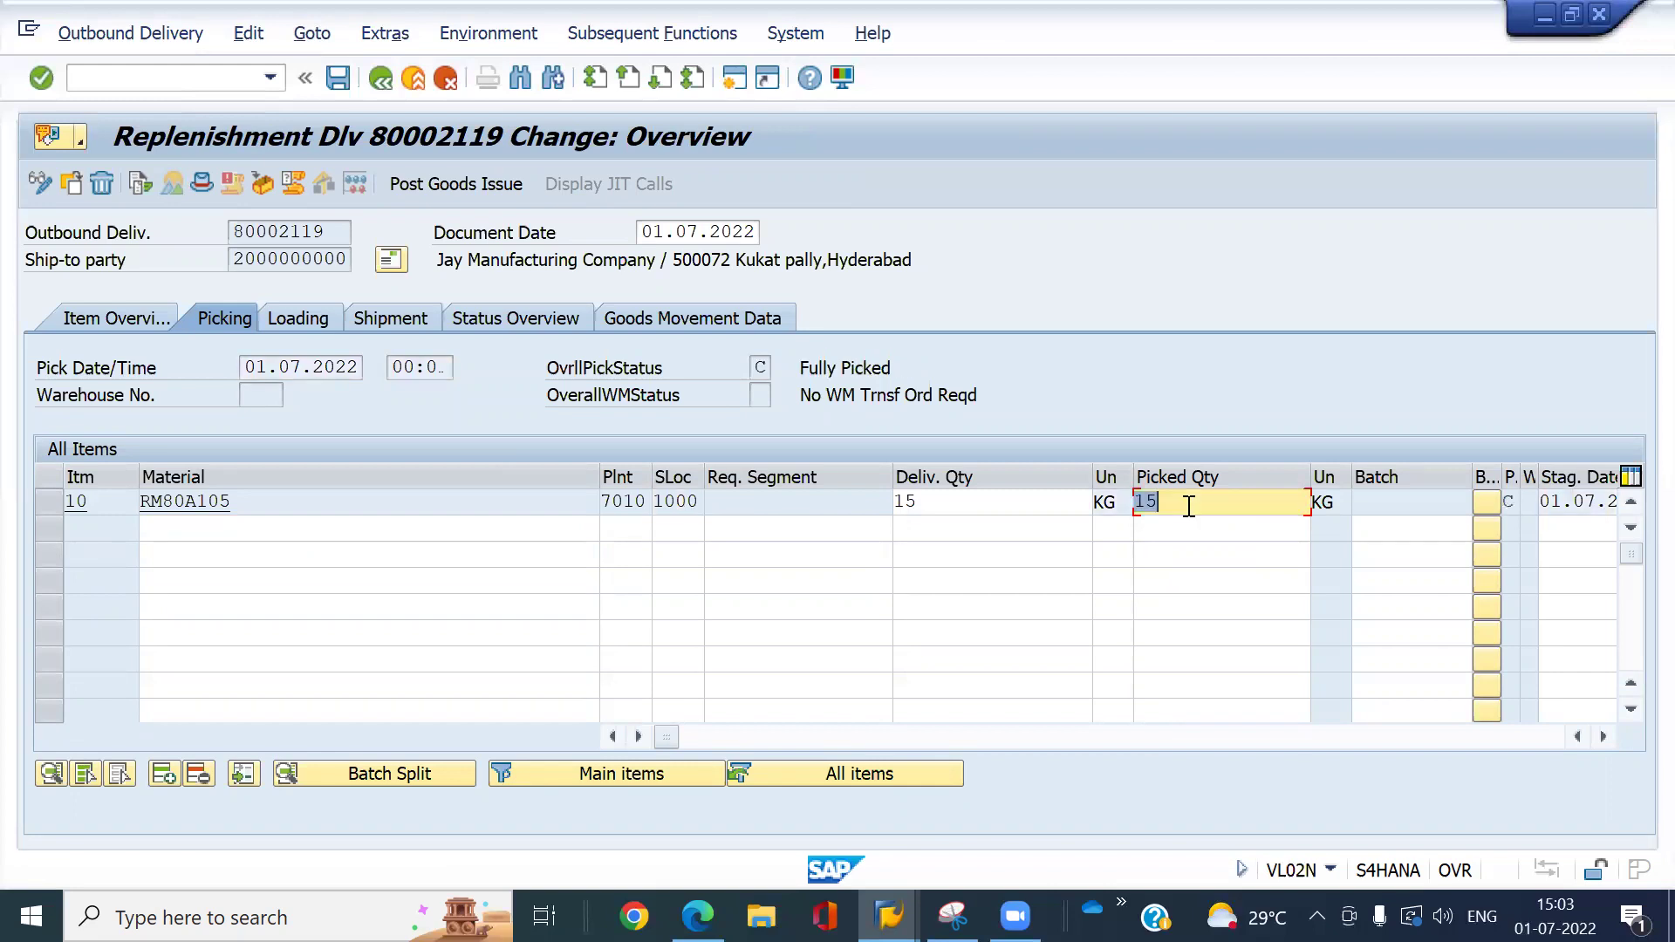
pyautogui.click(475, 188)
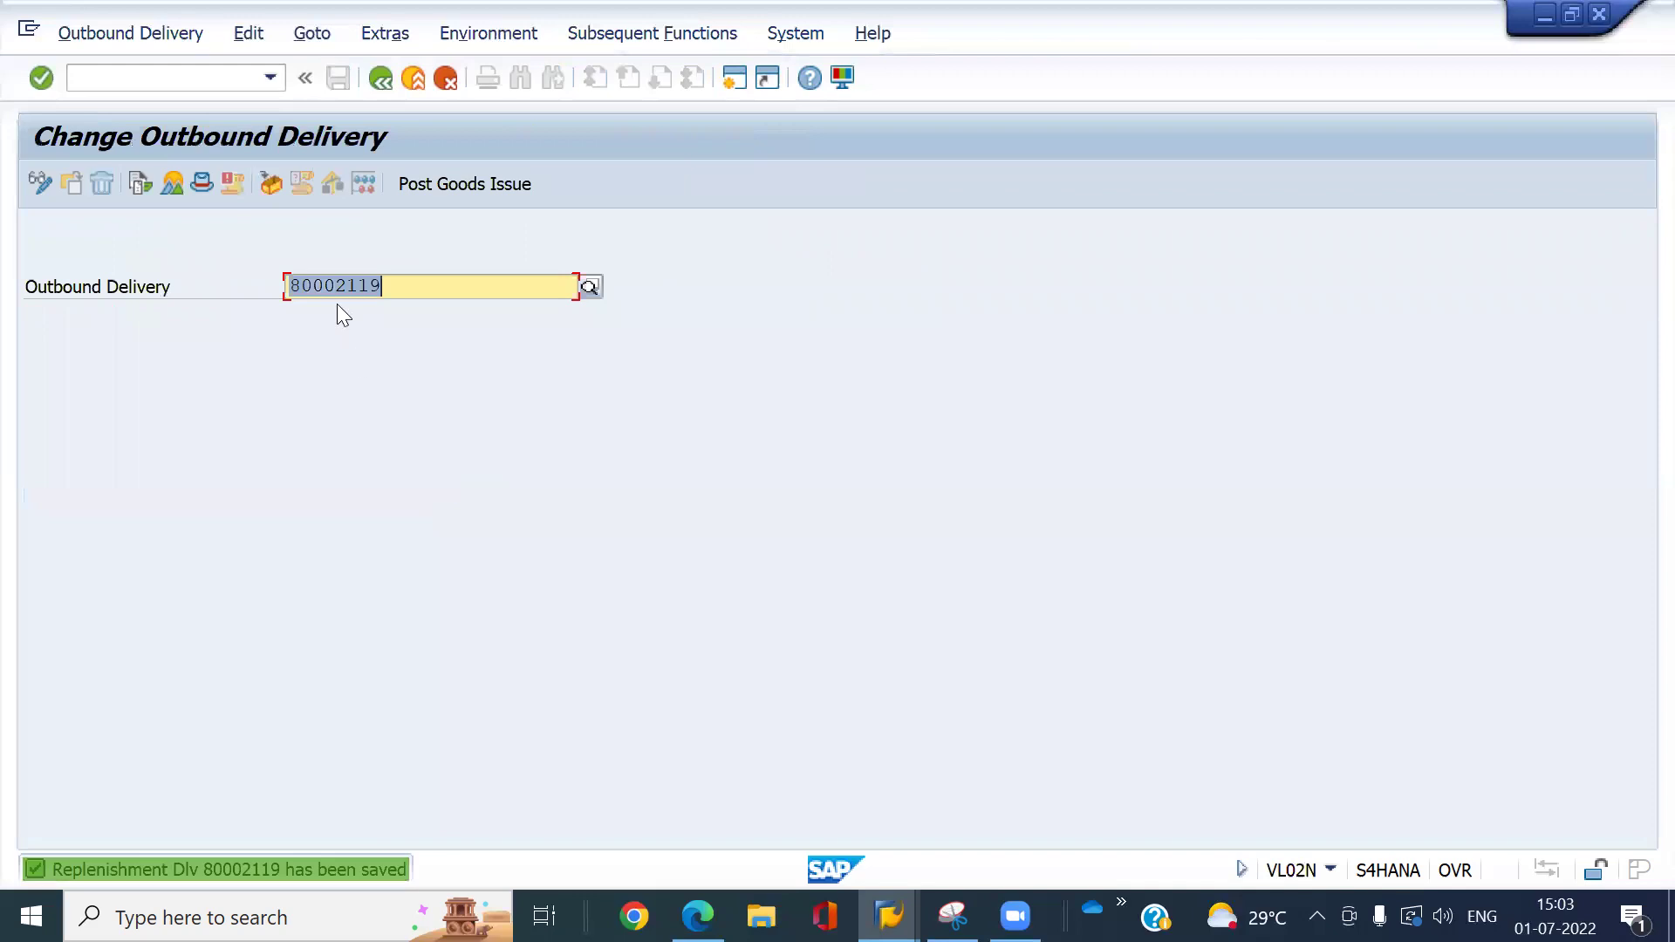
# - Switch to displaying delivery 80002119 and view its goods movement data
pyautogui.click(108, 40)
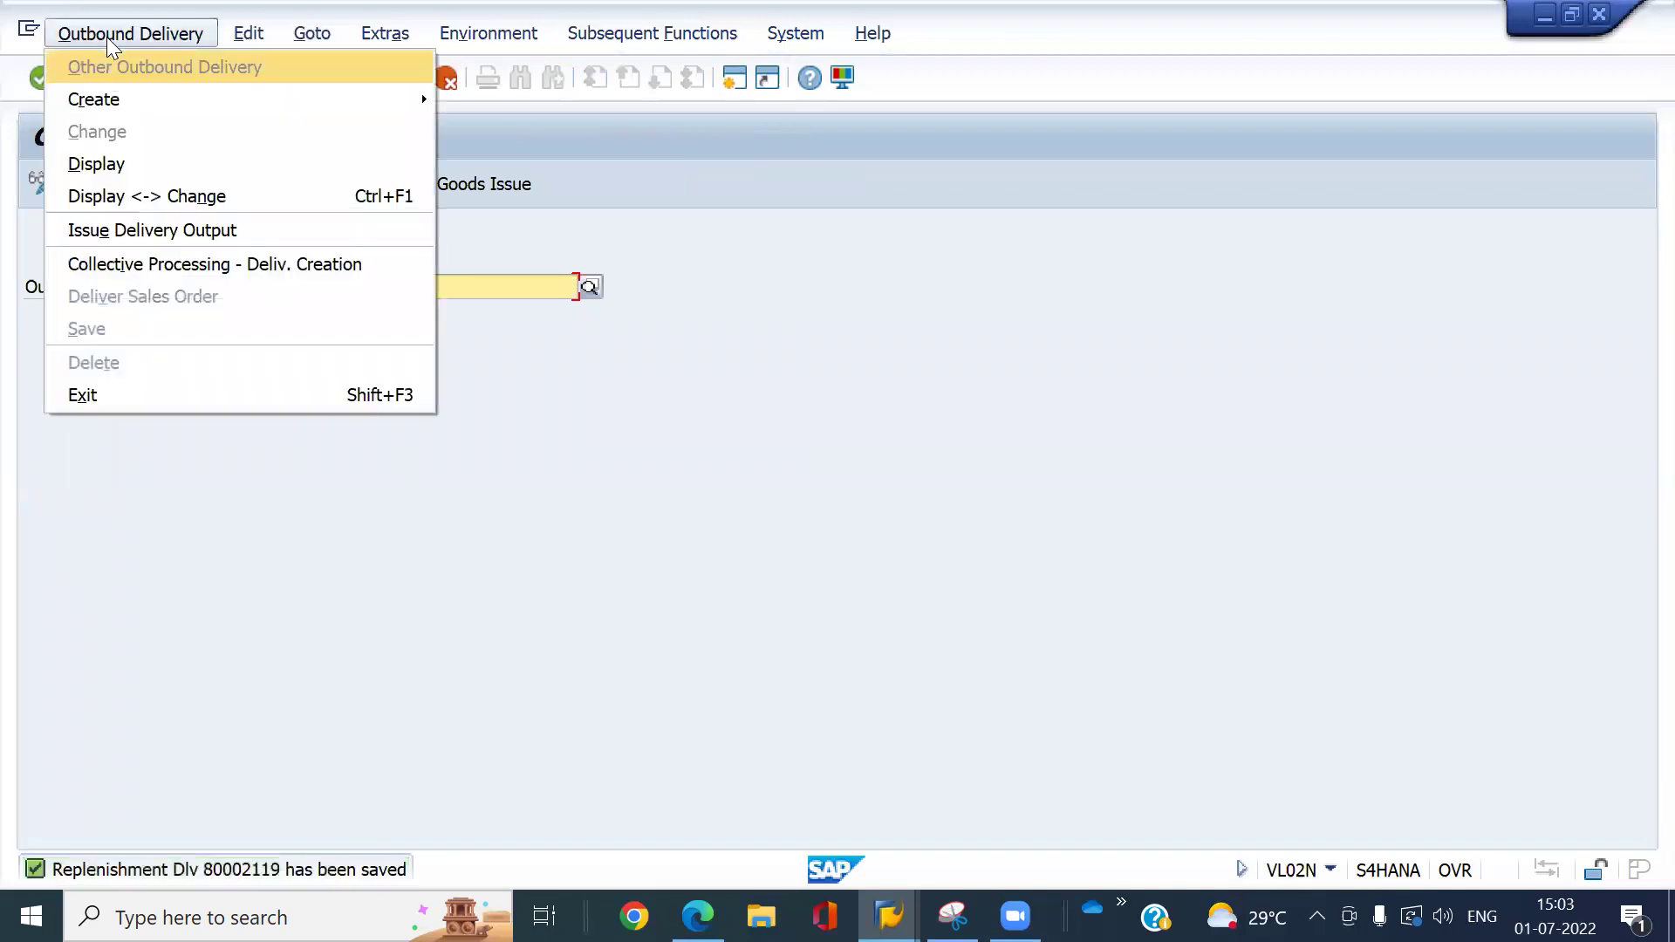
pyautogui.press('Down')
pyautogui.press('Down')
pyautogui.press('Return')
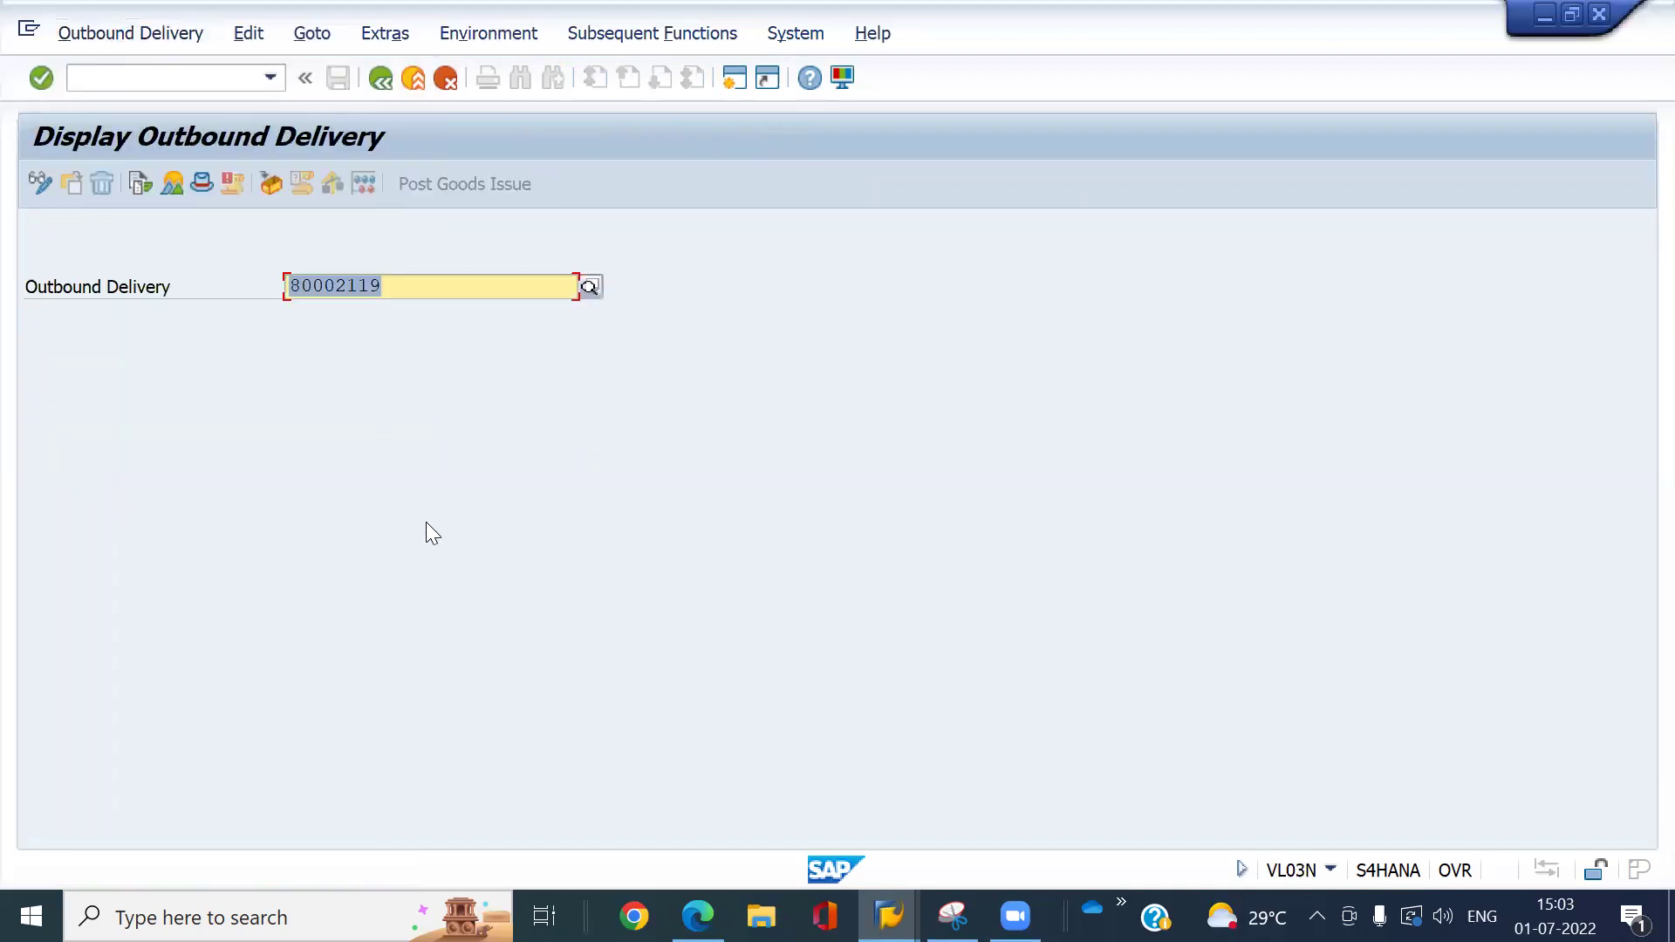
pyautogui.press('Return')
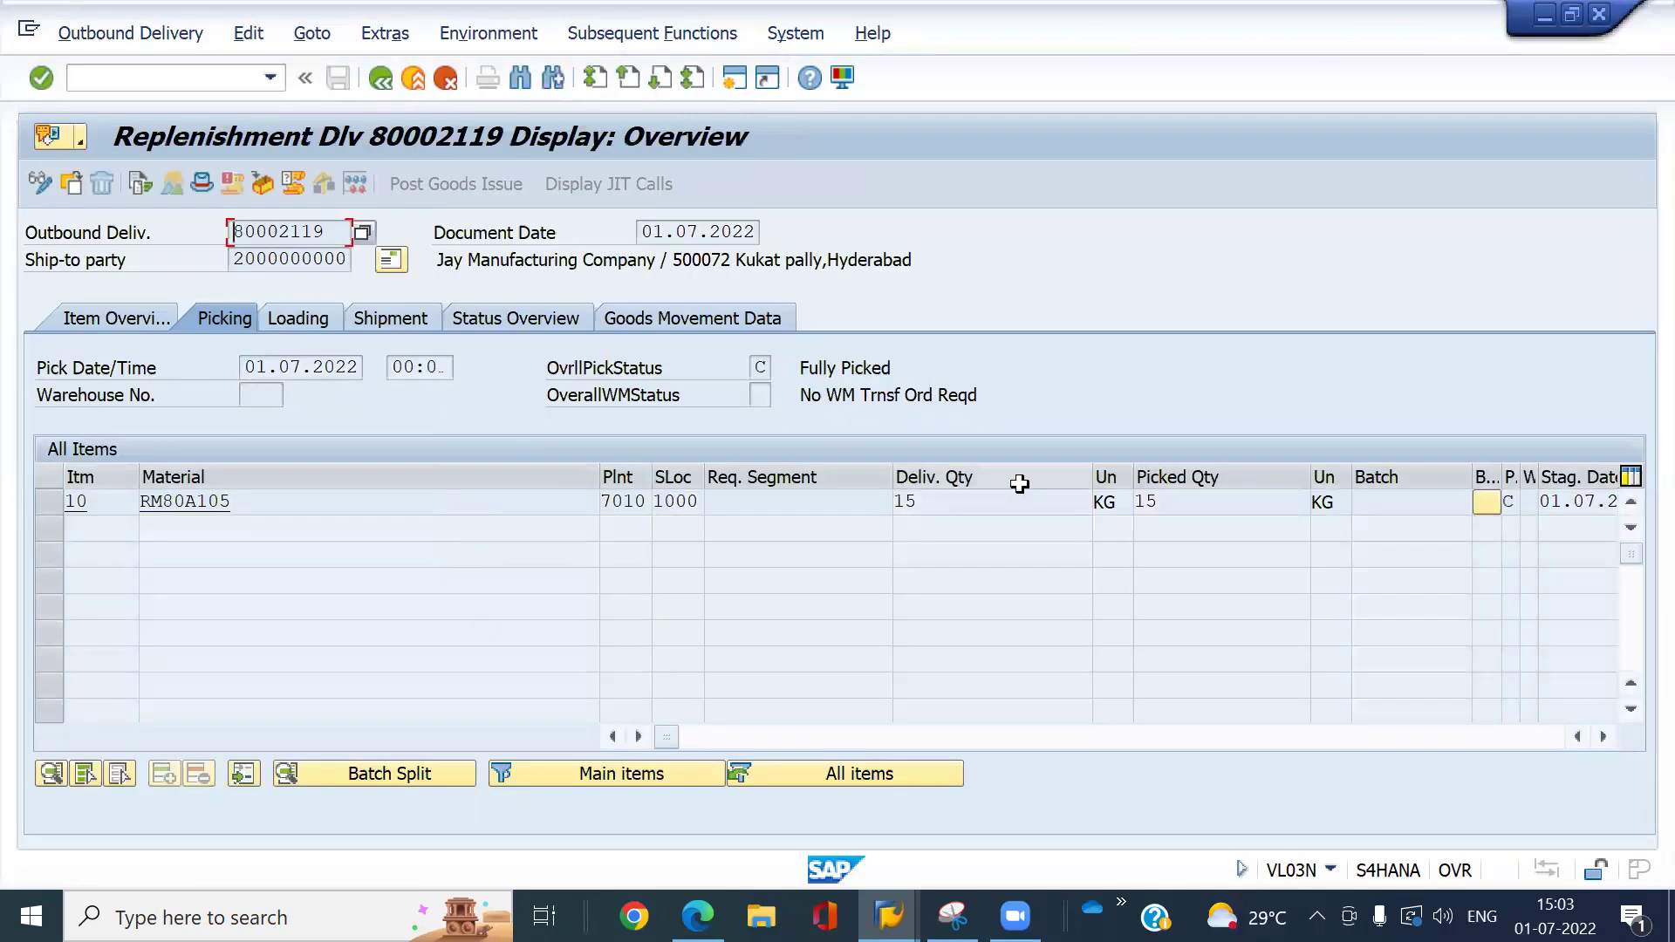
pyautogui.click(755, 318)
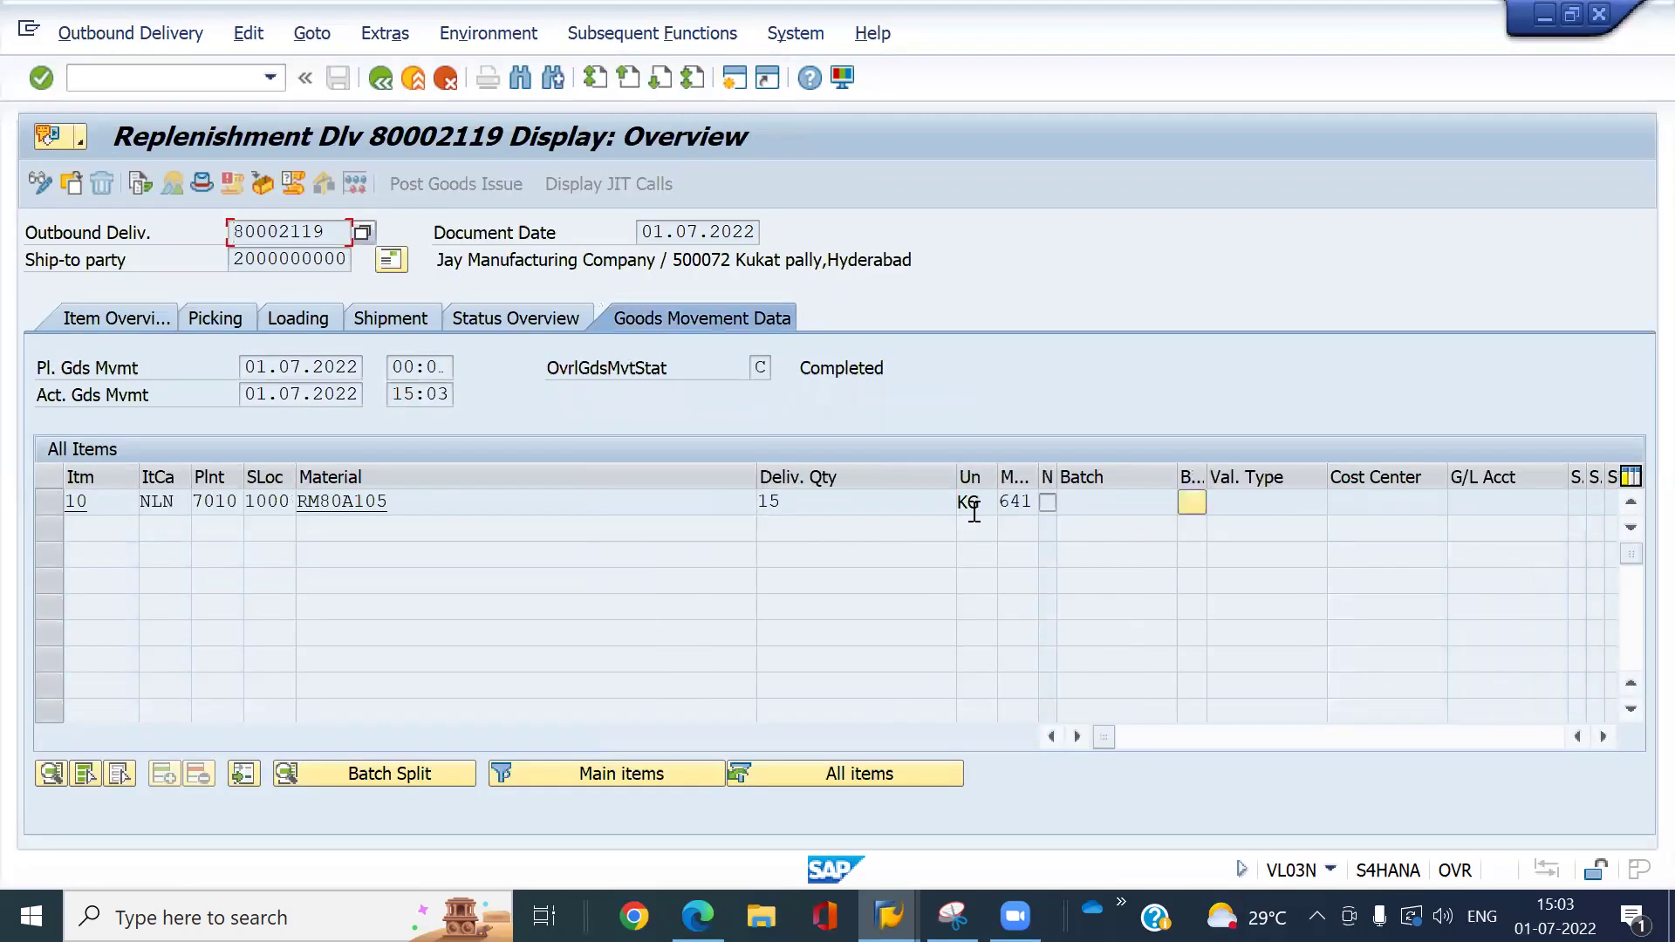
pyautogui.click(146, 188)
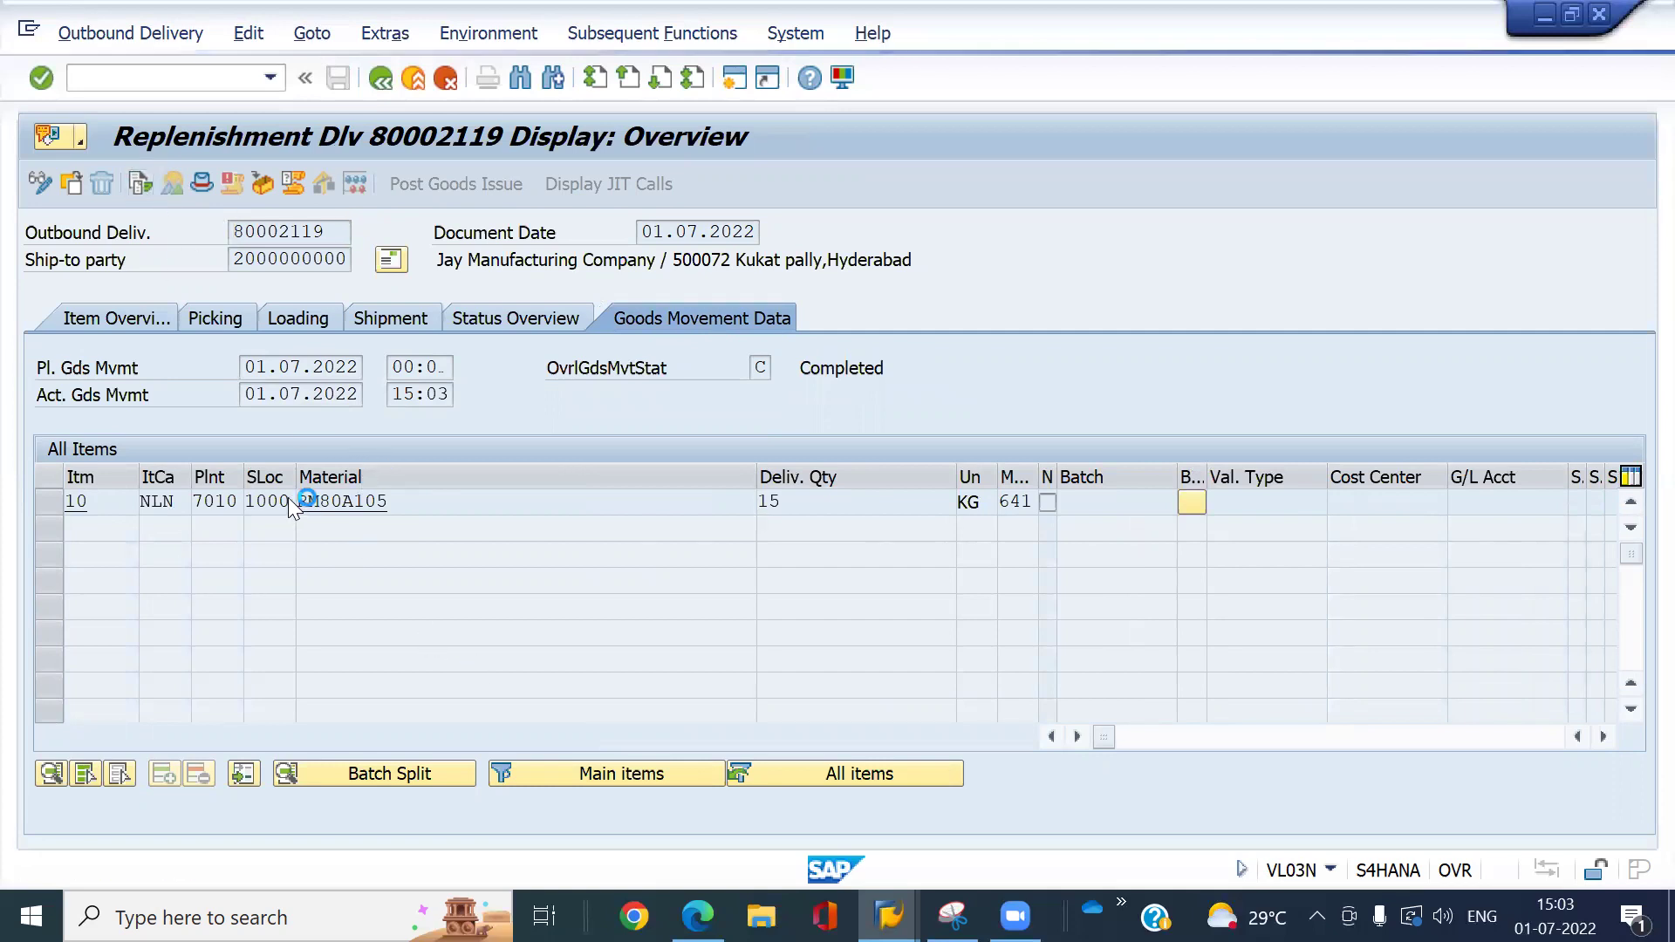
pyautogui.click(217, 407)
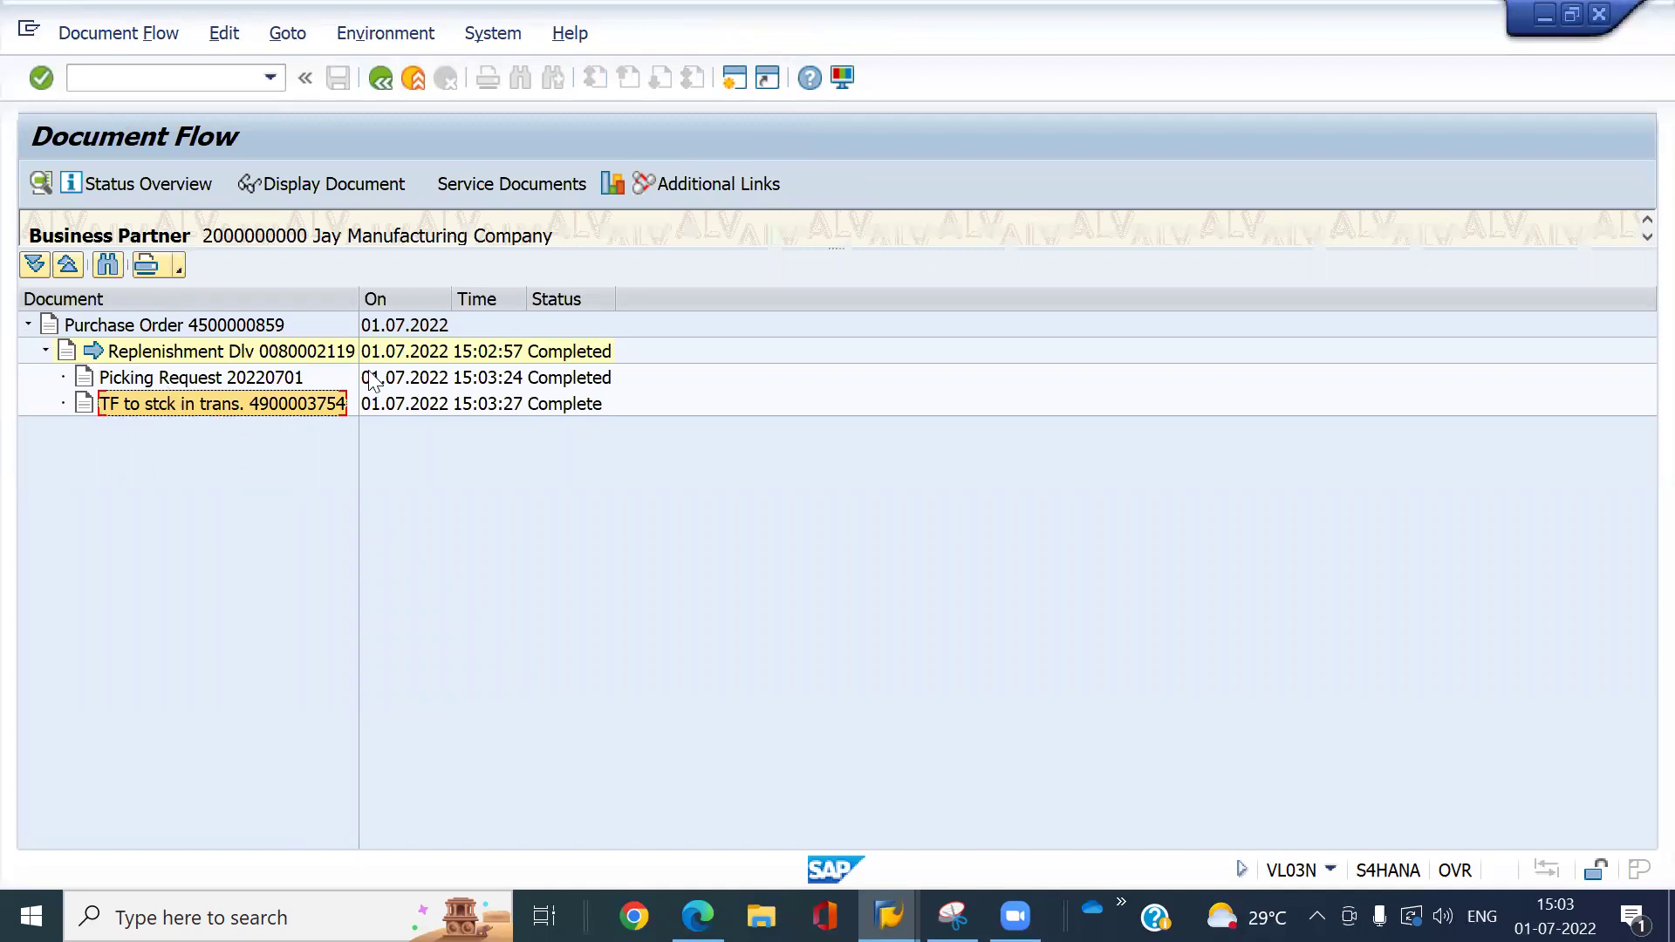
pyautogui.click(288, 187)
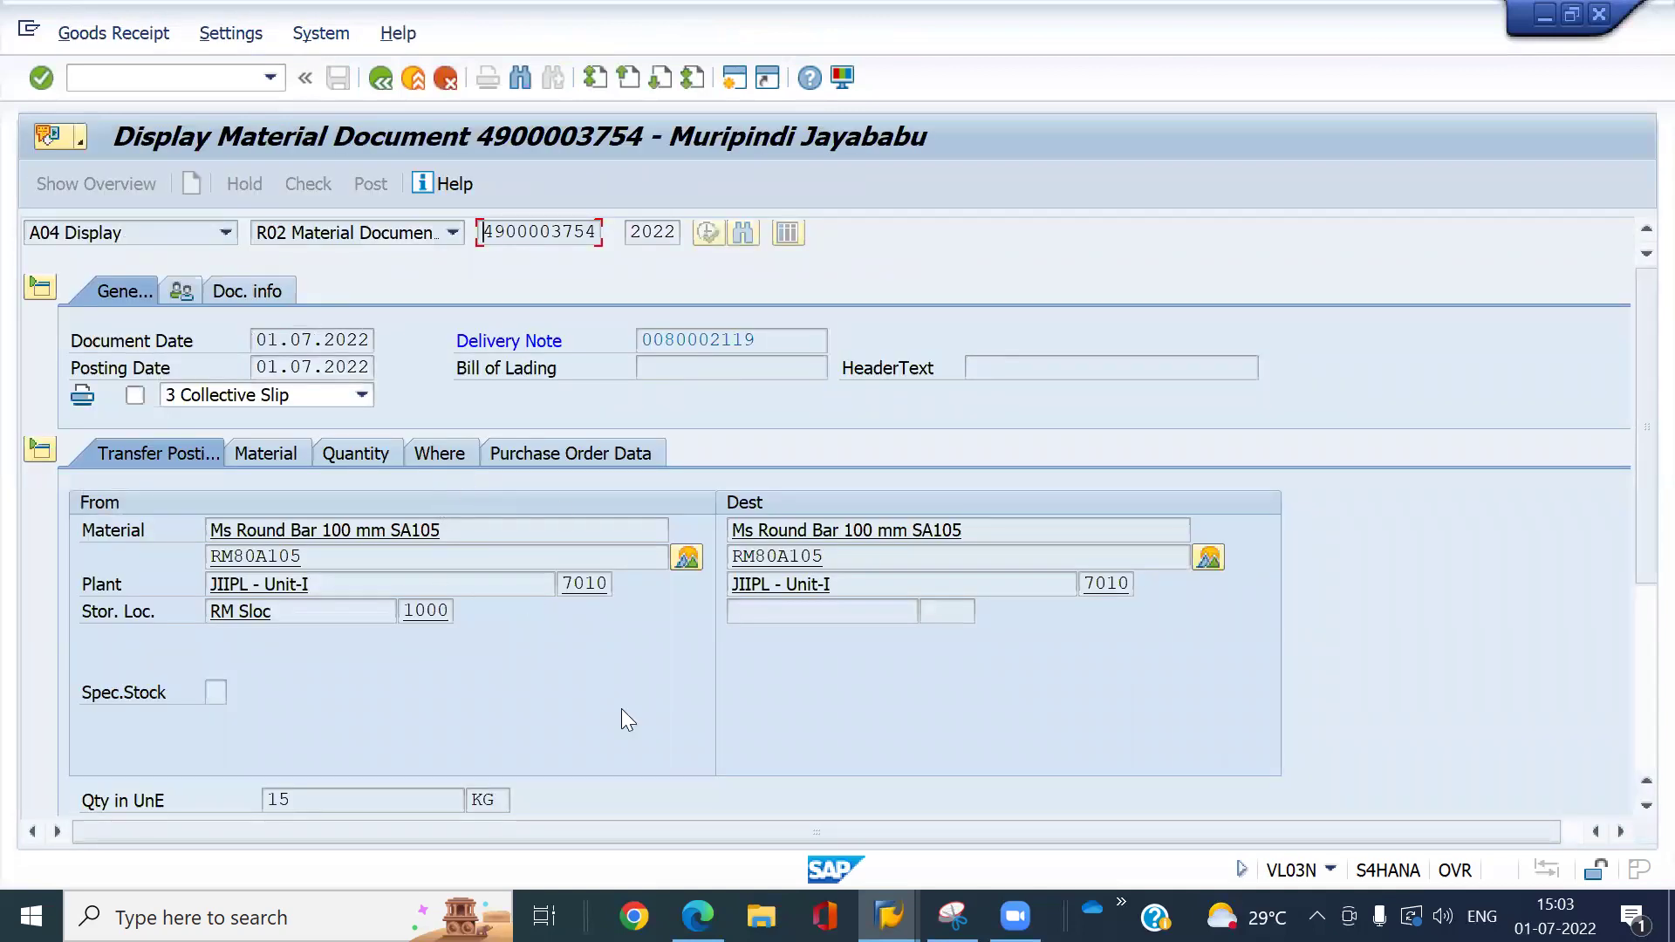
pyautogui.click(438, 457)
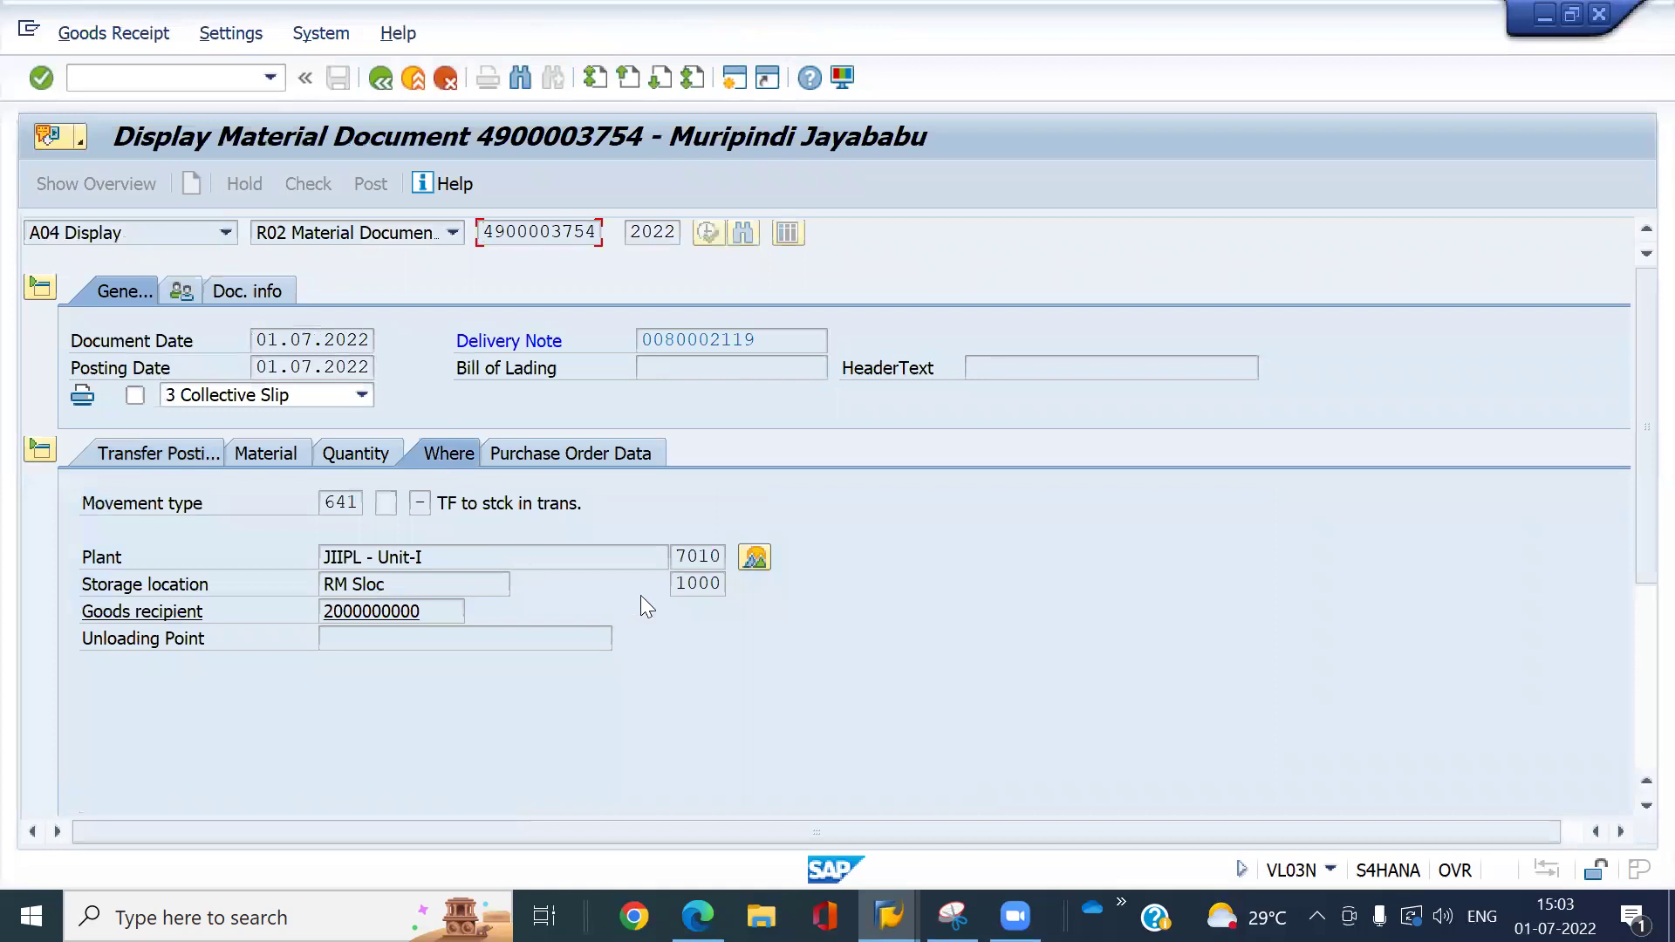
pyautogui.click(686, 585)
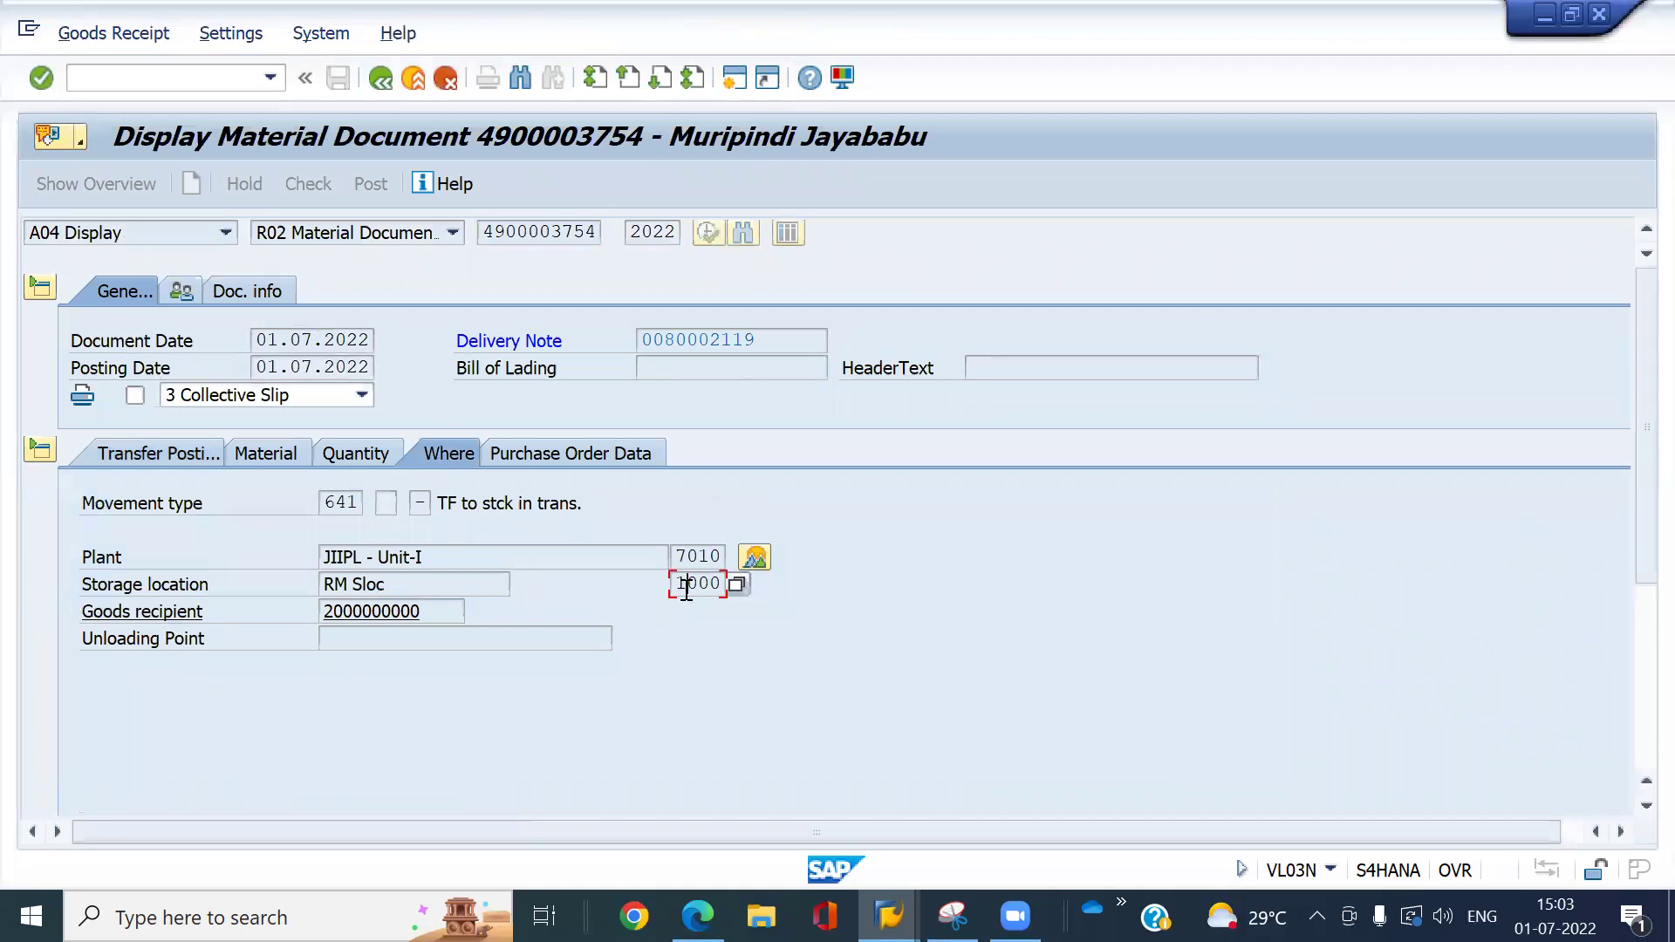
# - Run the MMBE stock overview for material RM80A105 in plant 7010
pyautogui.click(126, 73)
pyautogui.write('/nmmbe')
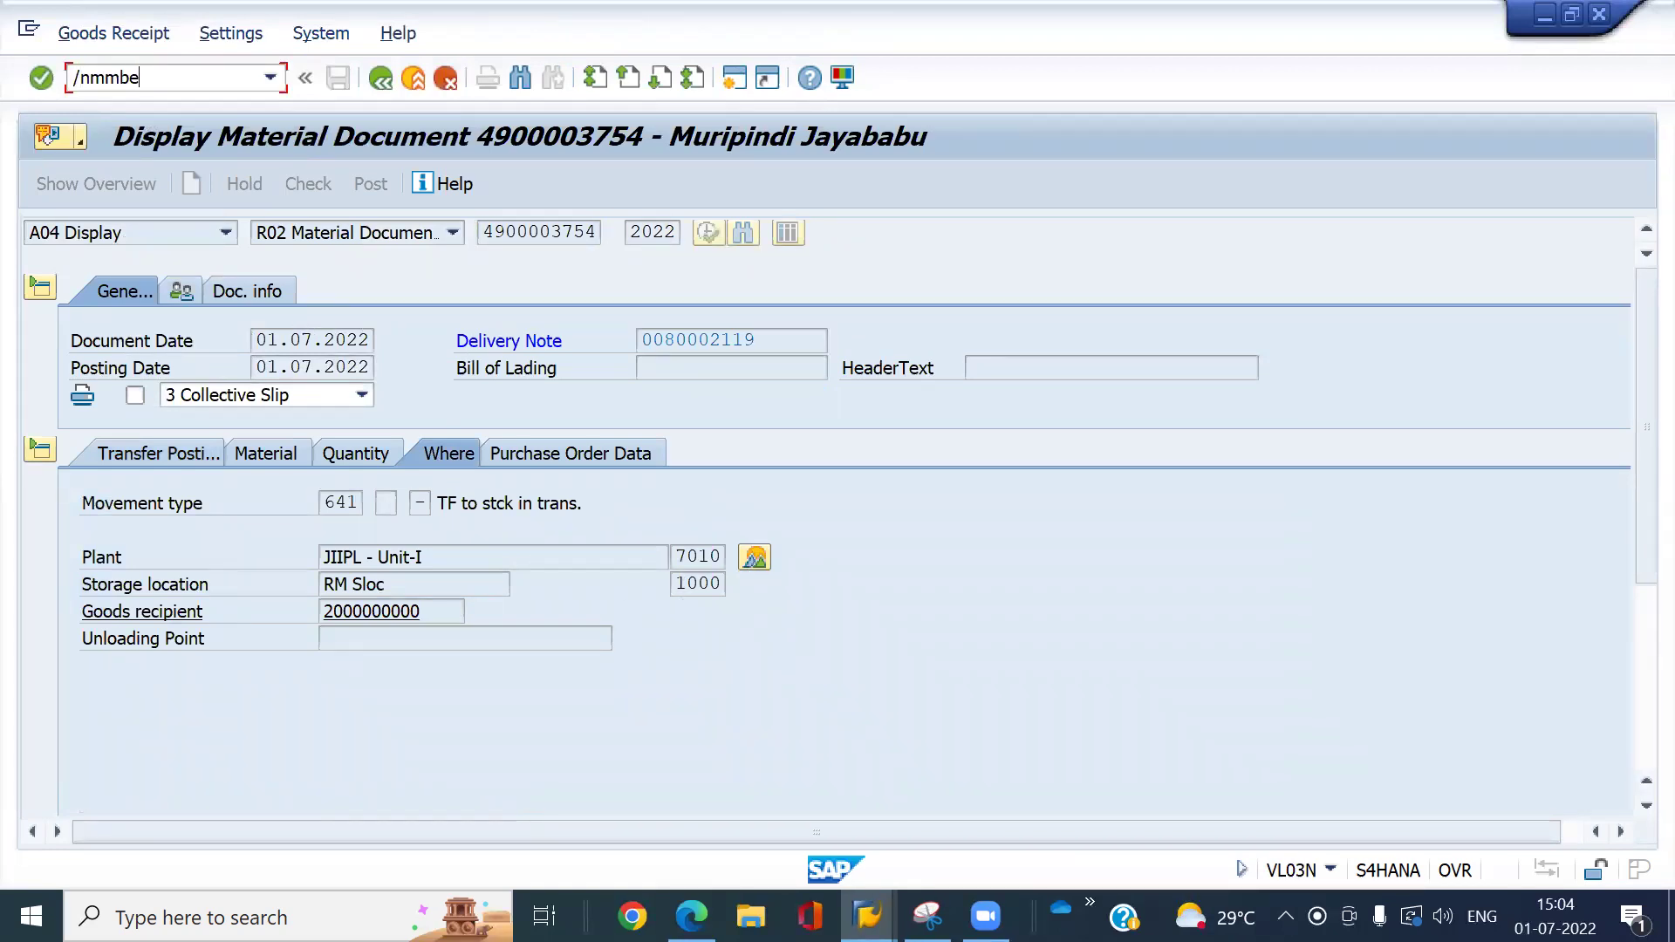
pyautogui.press('Return')
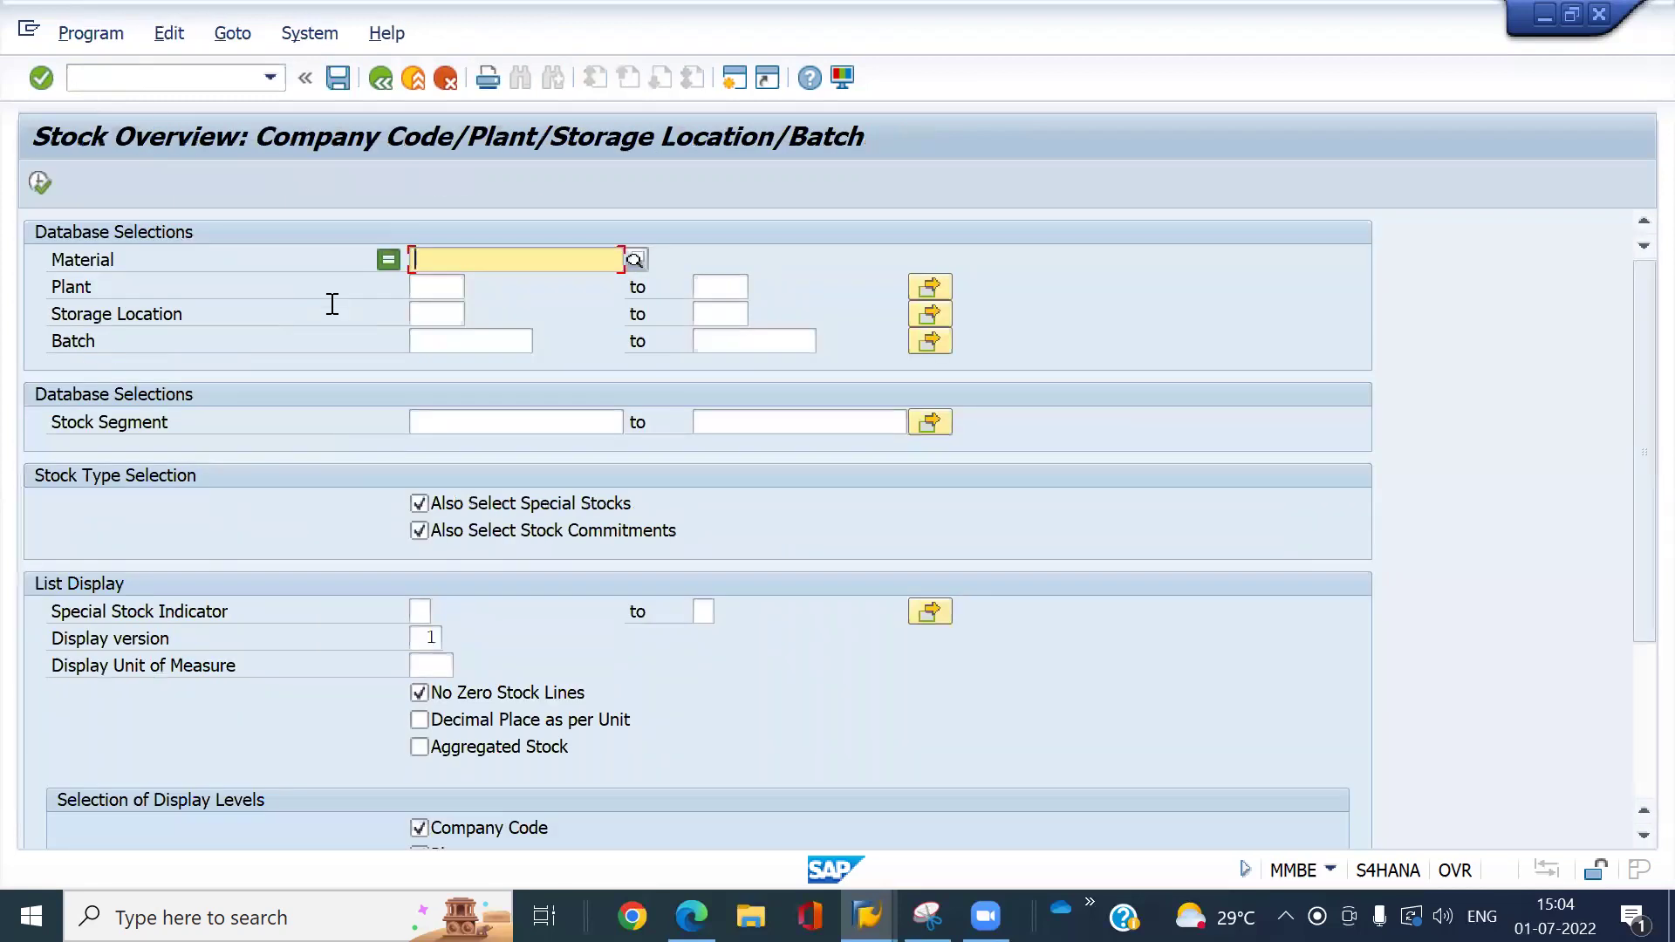
pyautogui.press('Down')
pyautogui.press('Down')
pyautogui.press('Down')
pyautogui.press('Down')
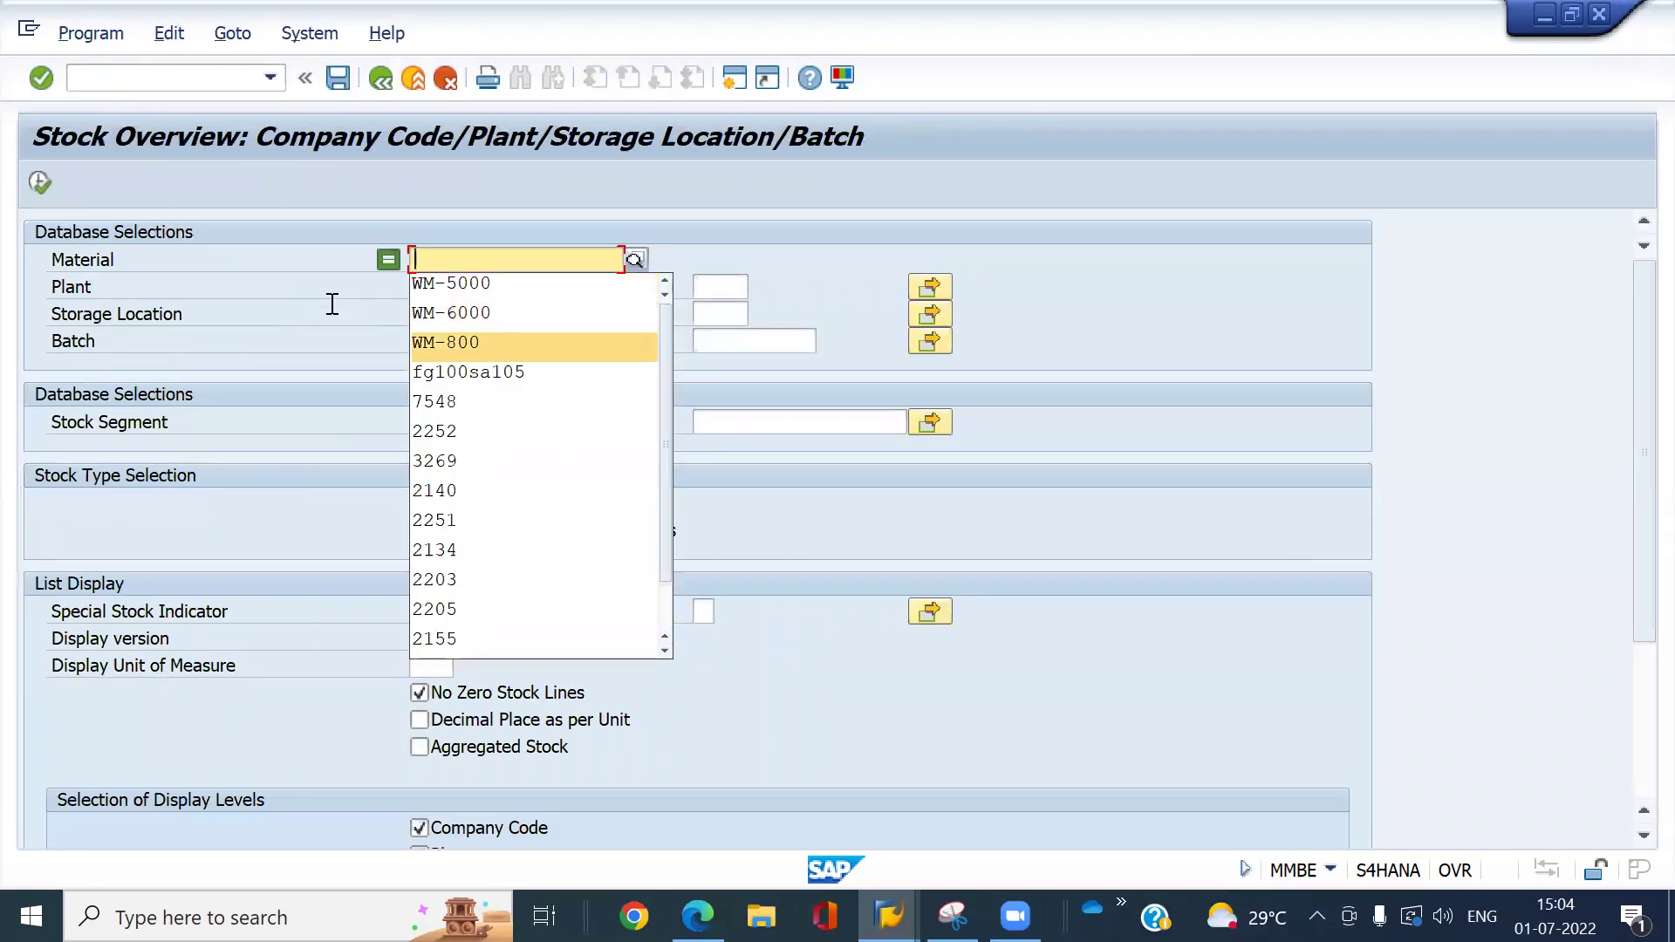
pyautogui.write('rb')
pyautogui.press('BackSpace')
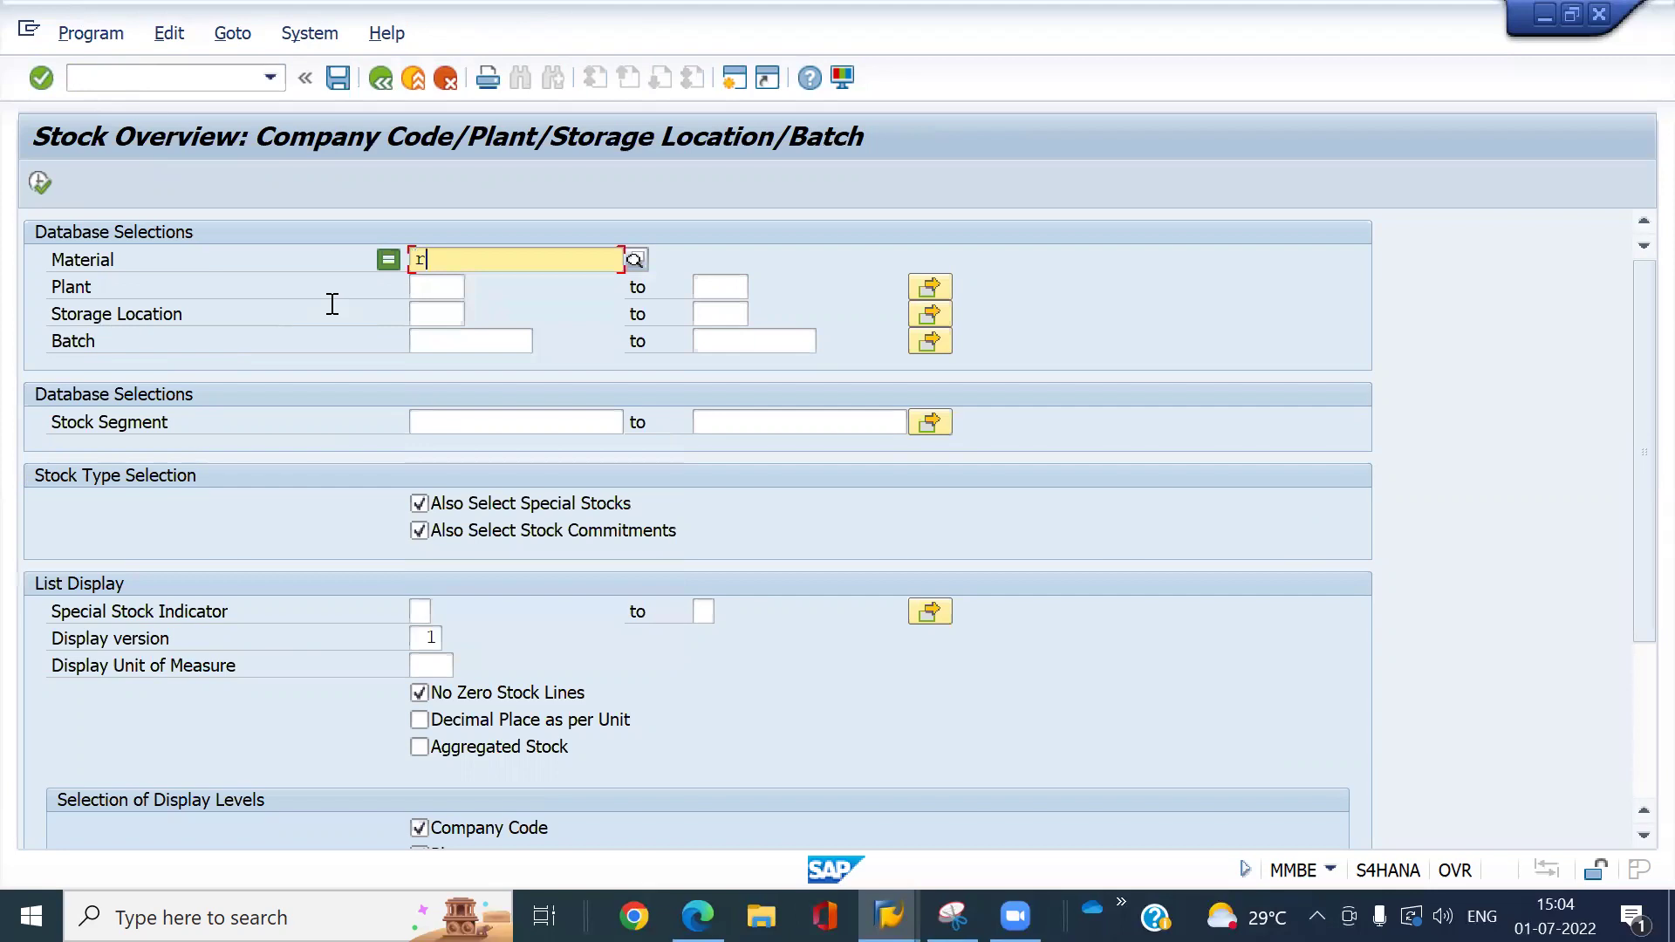
pyautogui.write('m80a105')
pyautogui.press('Return')
pyautogui.click(421, 289)
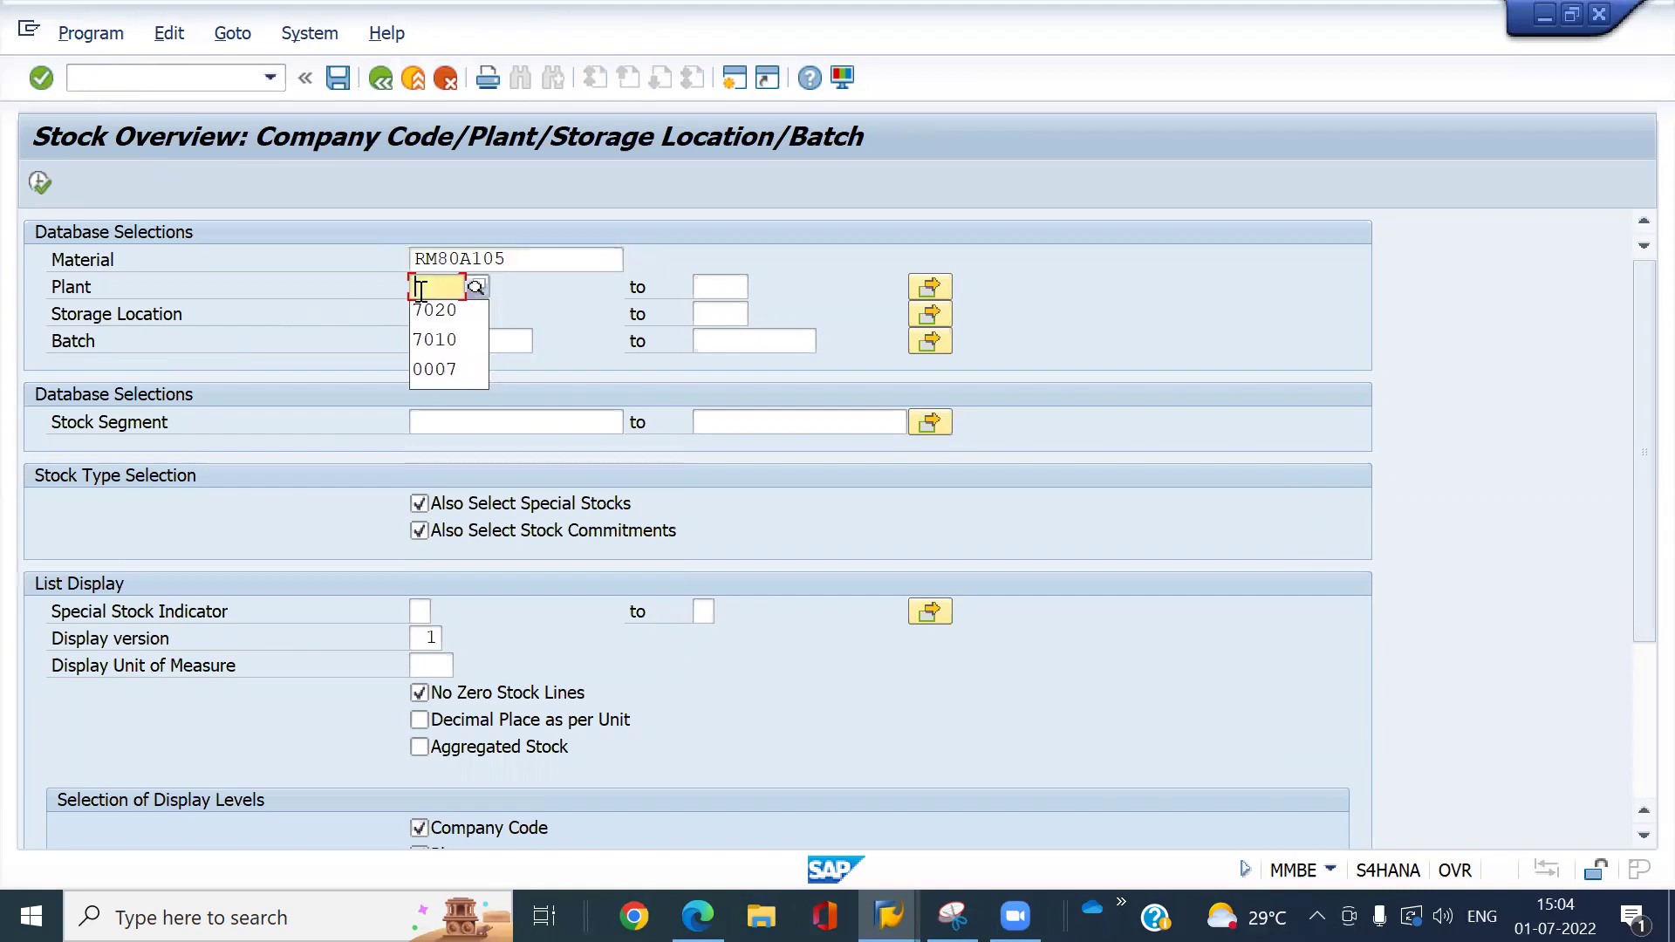
pyautogui.press('Down')
pyautogui.press('Down')
pyautogui.press('Return')
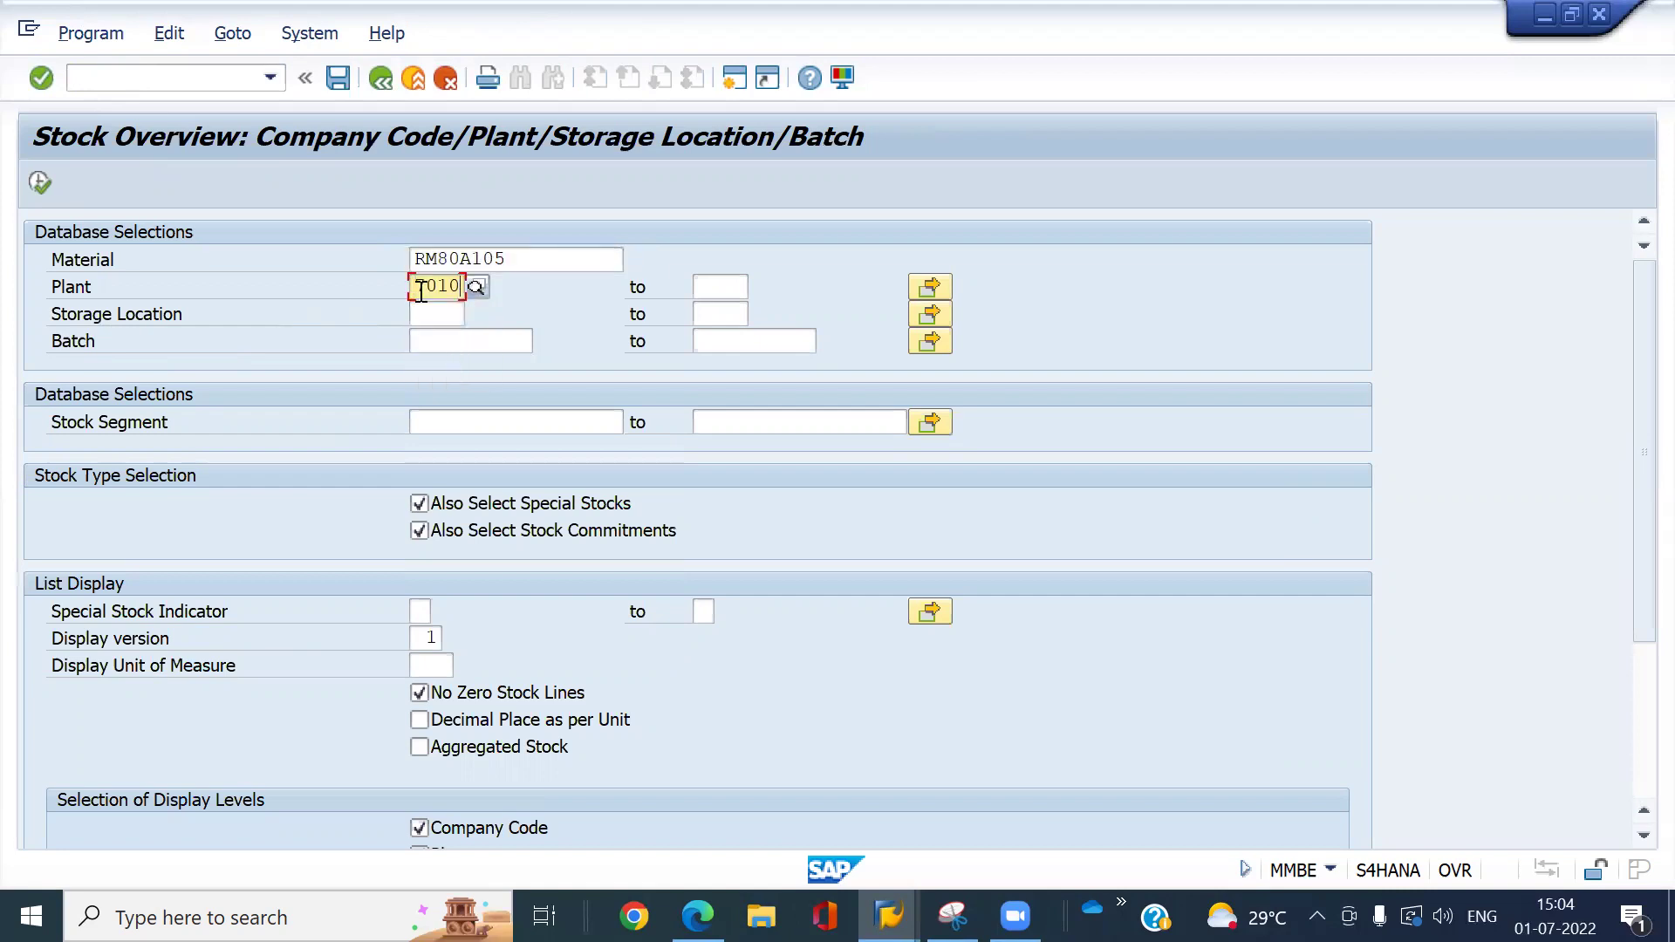
pyautogui.click(41, 191)
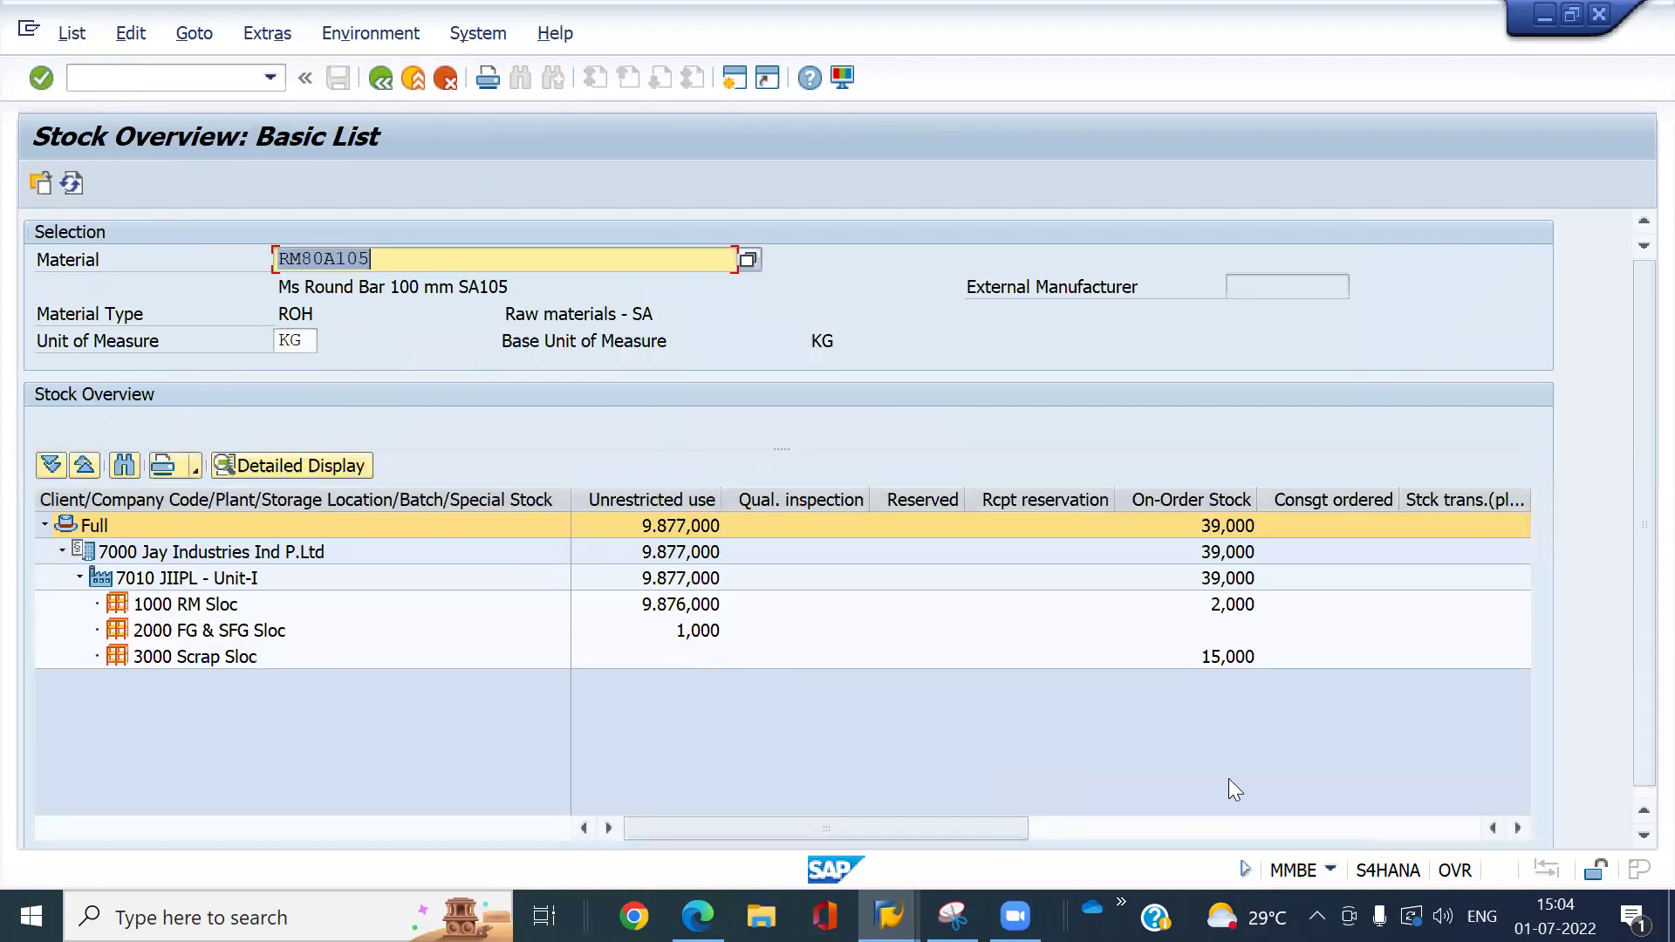
pyautogui.click(1038, 826)
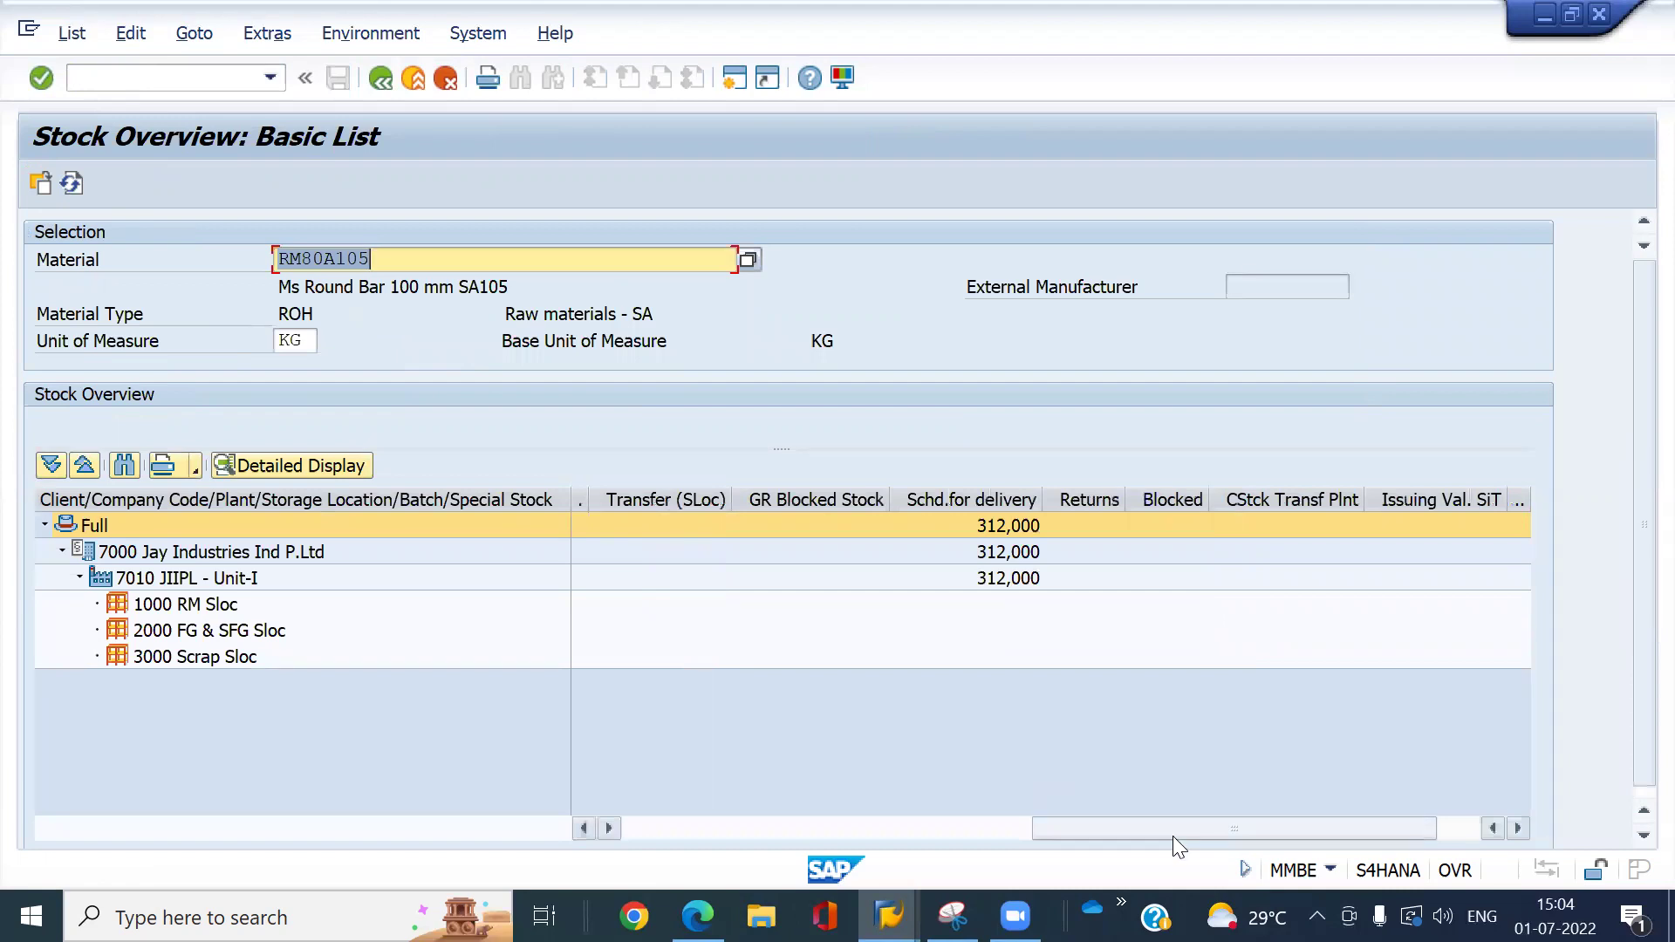
pyautogui.click(176, 86)
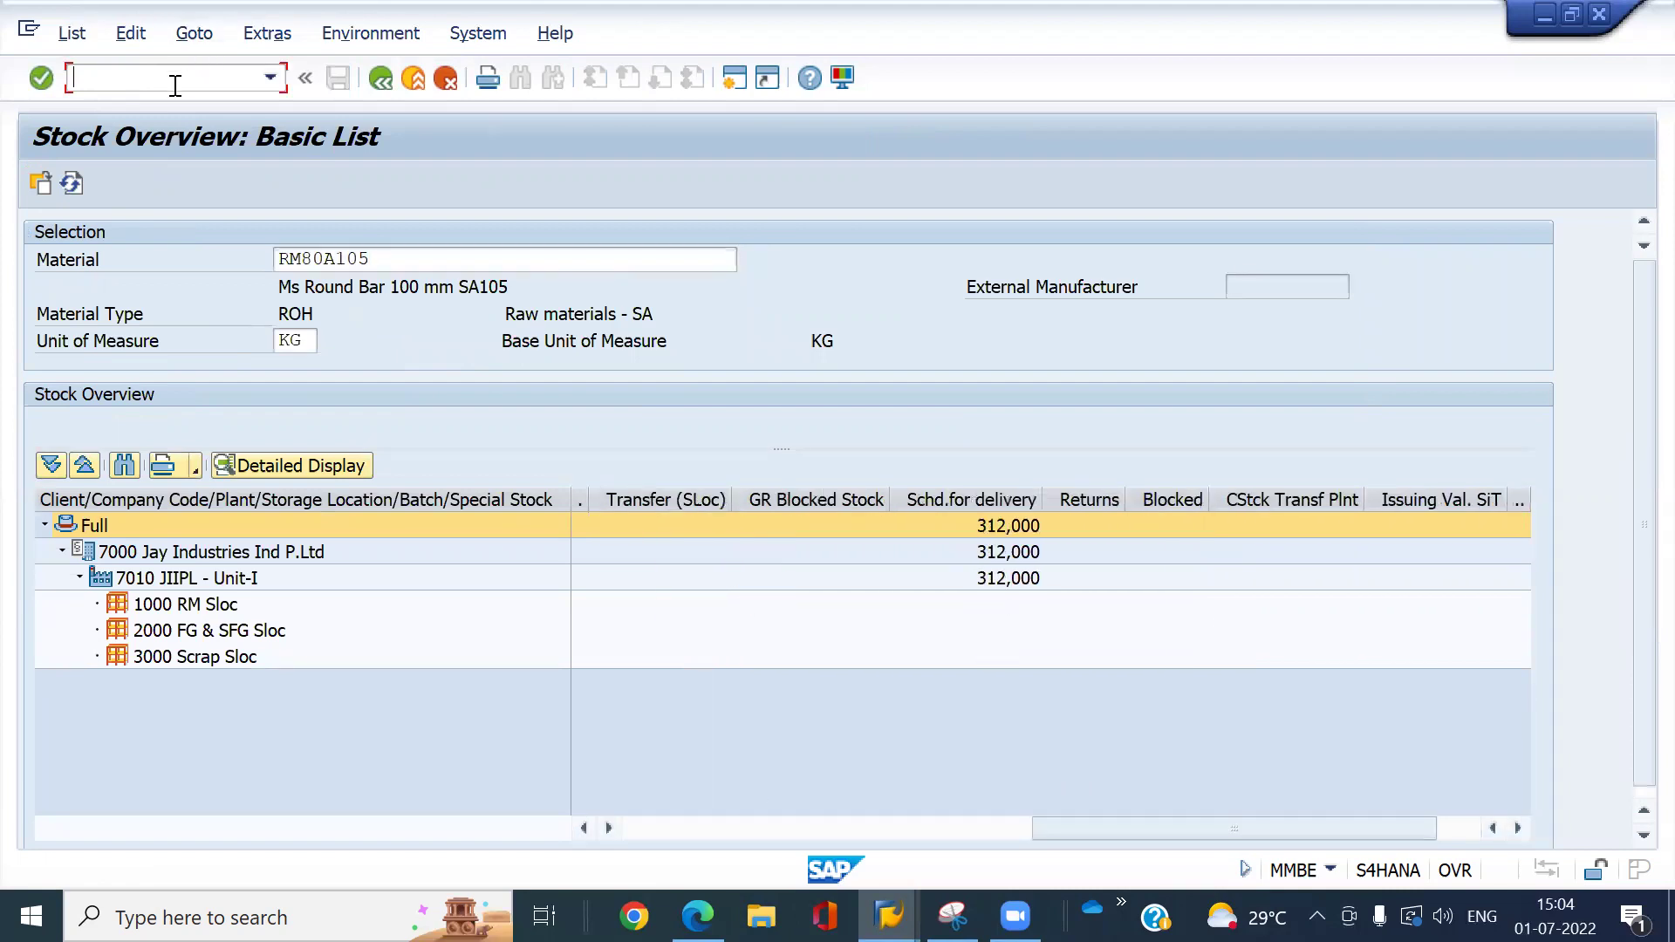
pyautogui.write('/nmb5t')
pyautogui.press('Return')
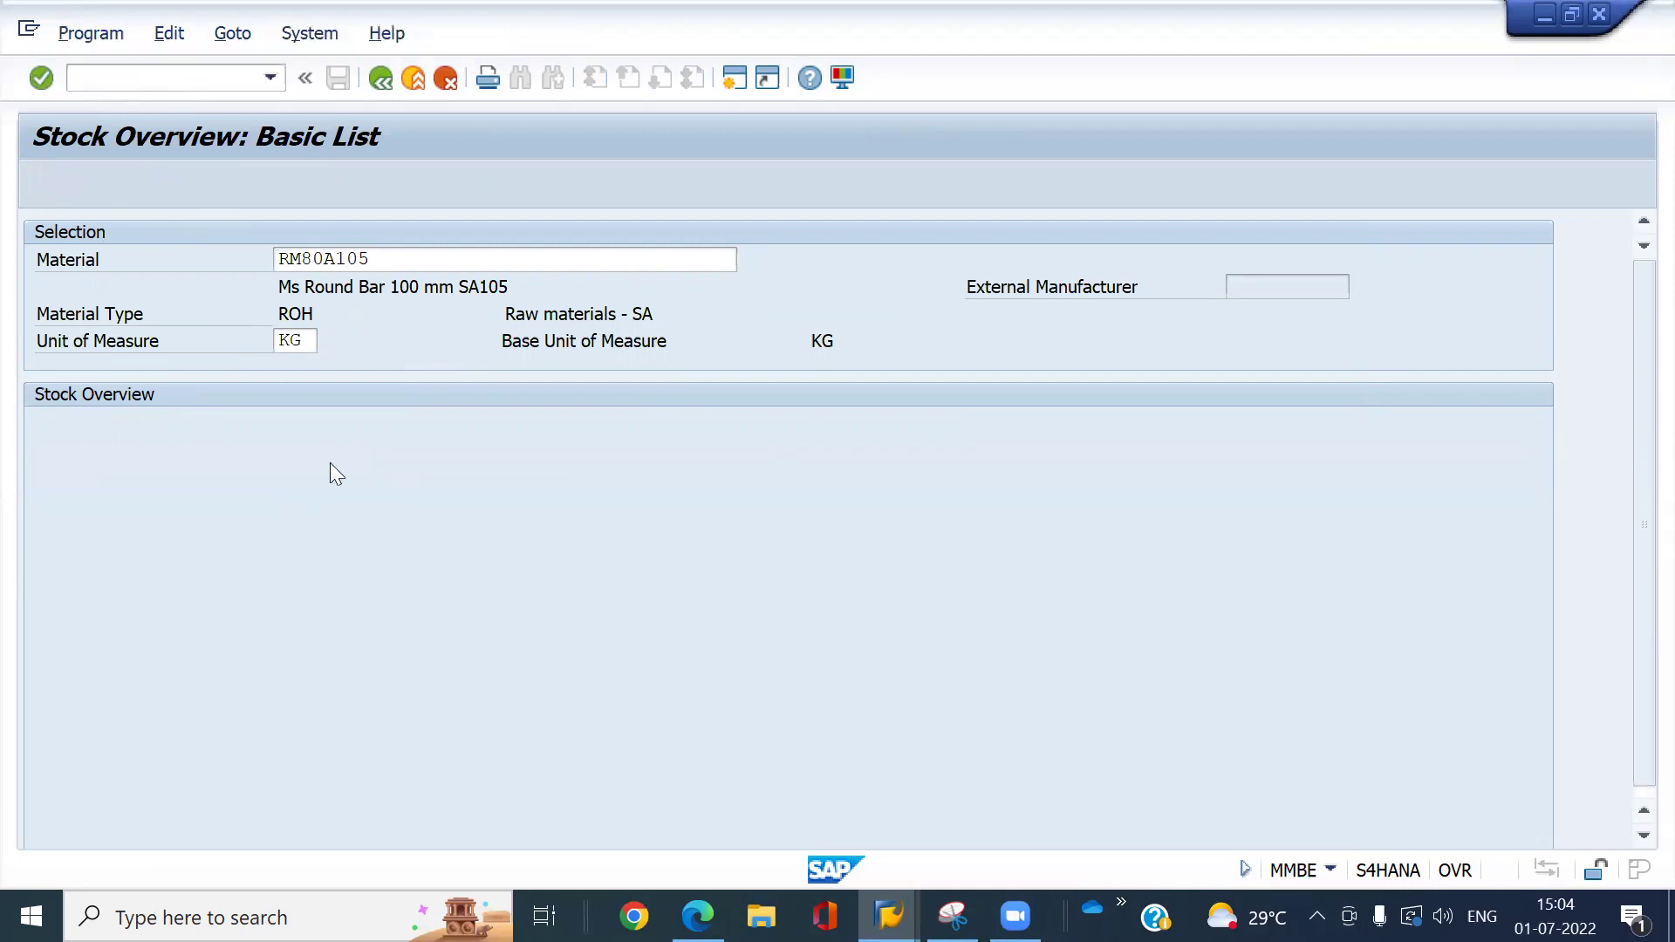
pyautogui.click(39, 182)
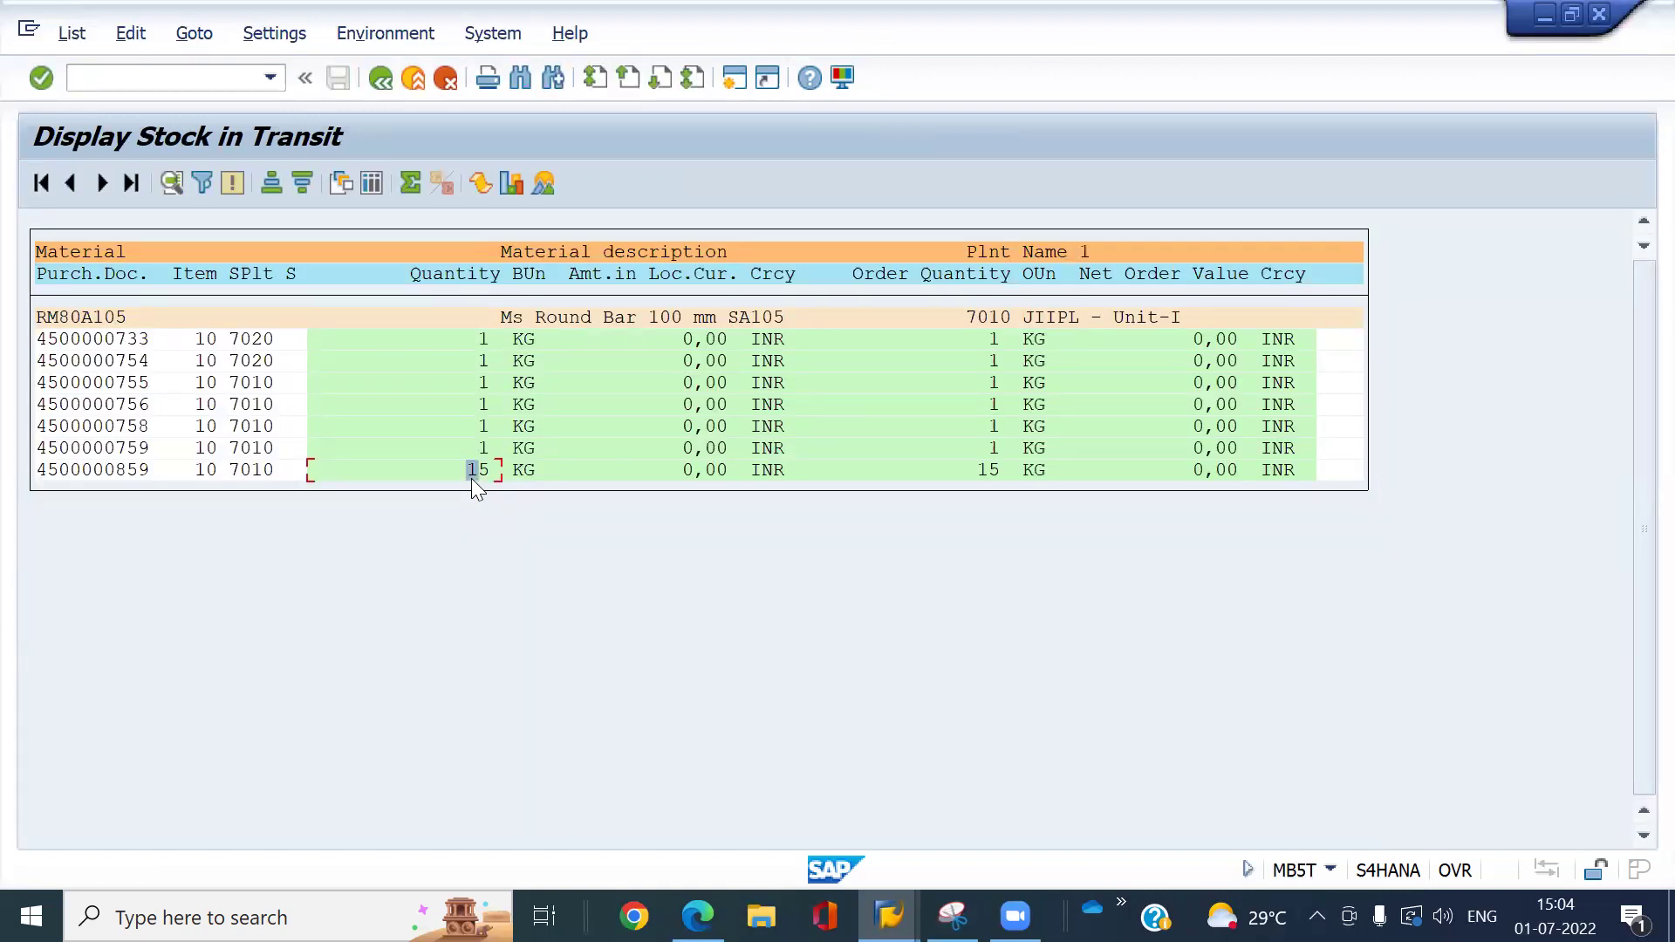
# - Open the MIGO goods receipt transaction
pyautogui.click(165, 79)
pyautogui.write('/nmigo')
pyautogui.press('Return')
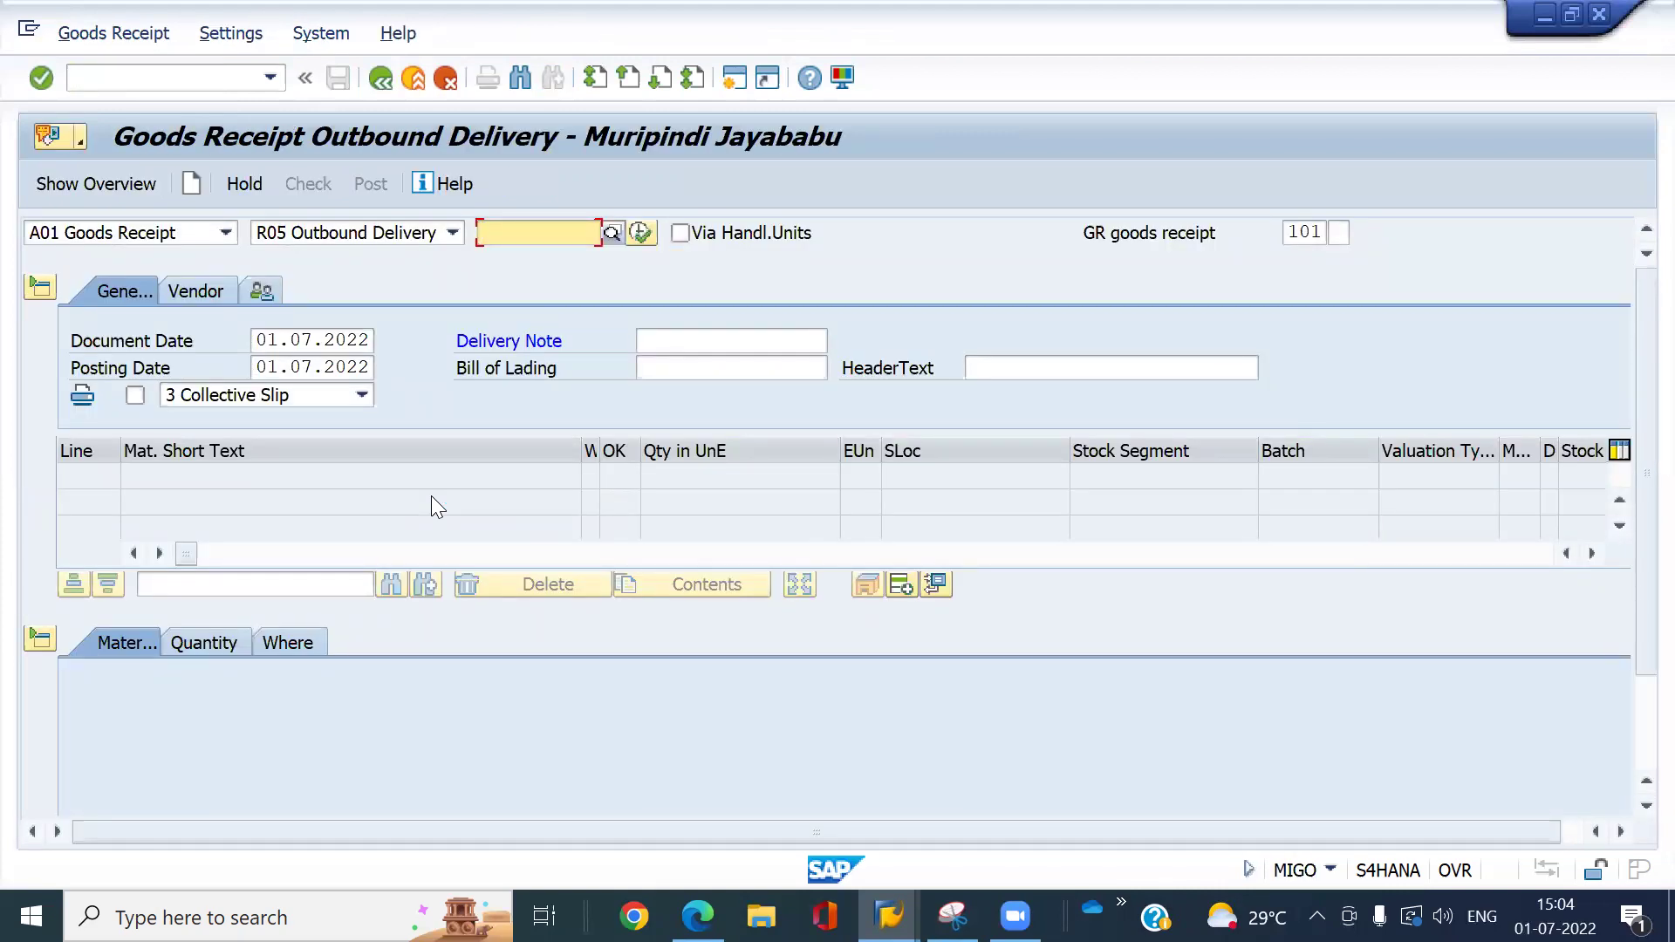
pyautogui.write('4500')
pyautogui.press('BackSpace')
pyautogui.press('BackSpace')
pyautogui.press('BackSpace')
pyautogui.press('BackSpace')
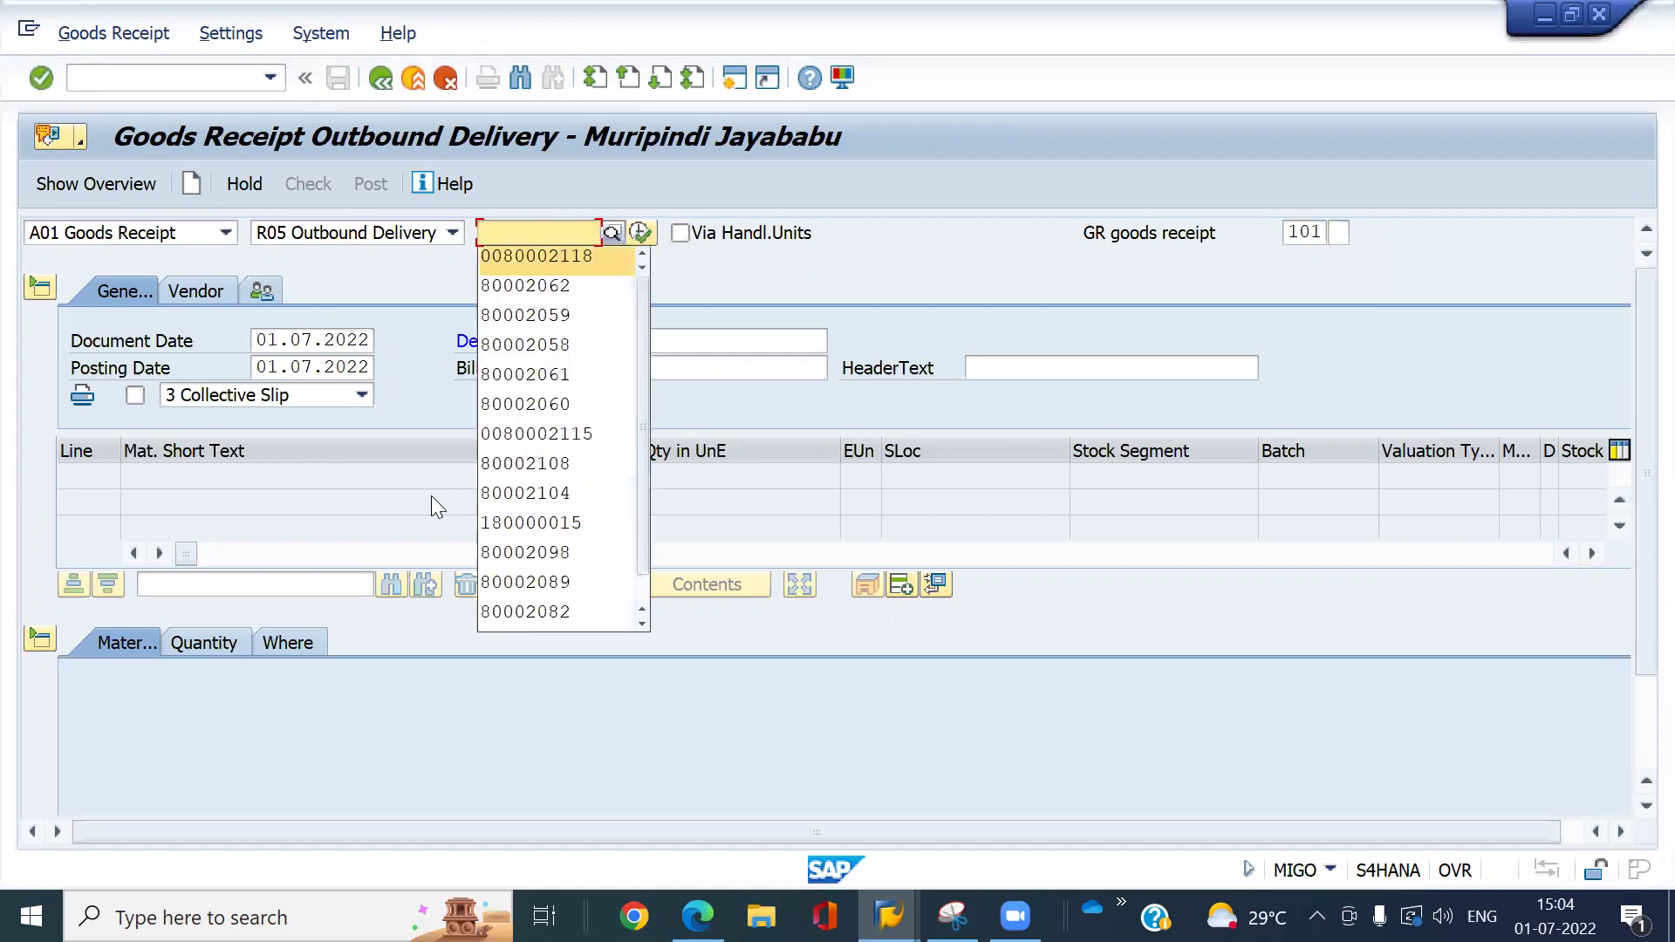
pyautogui.write('0080002119')
pyautogui.press('Return')
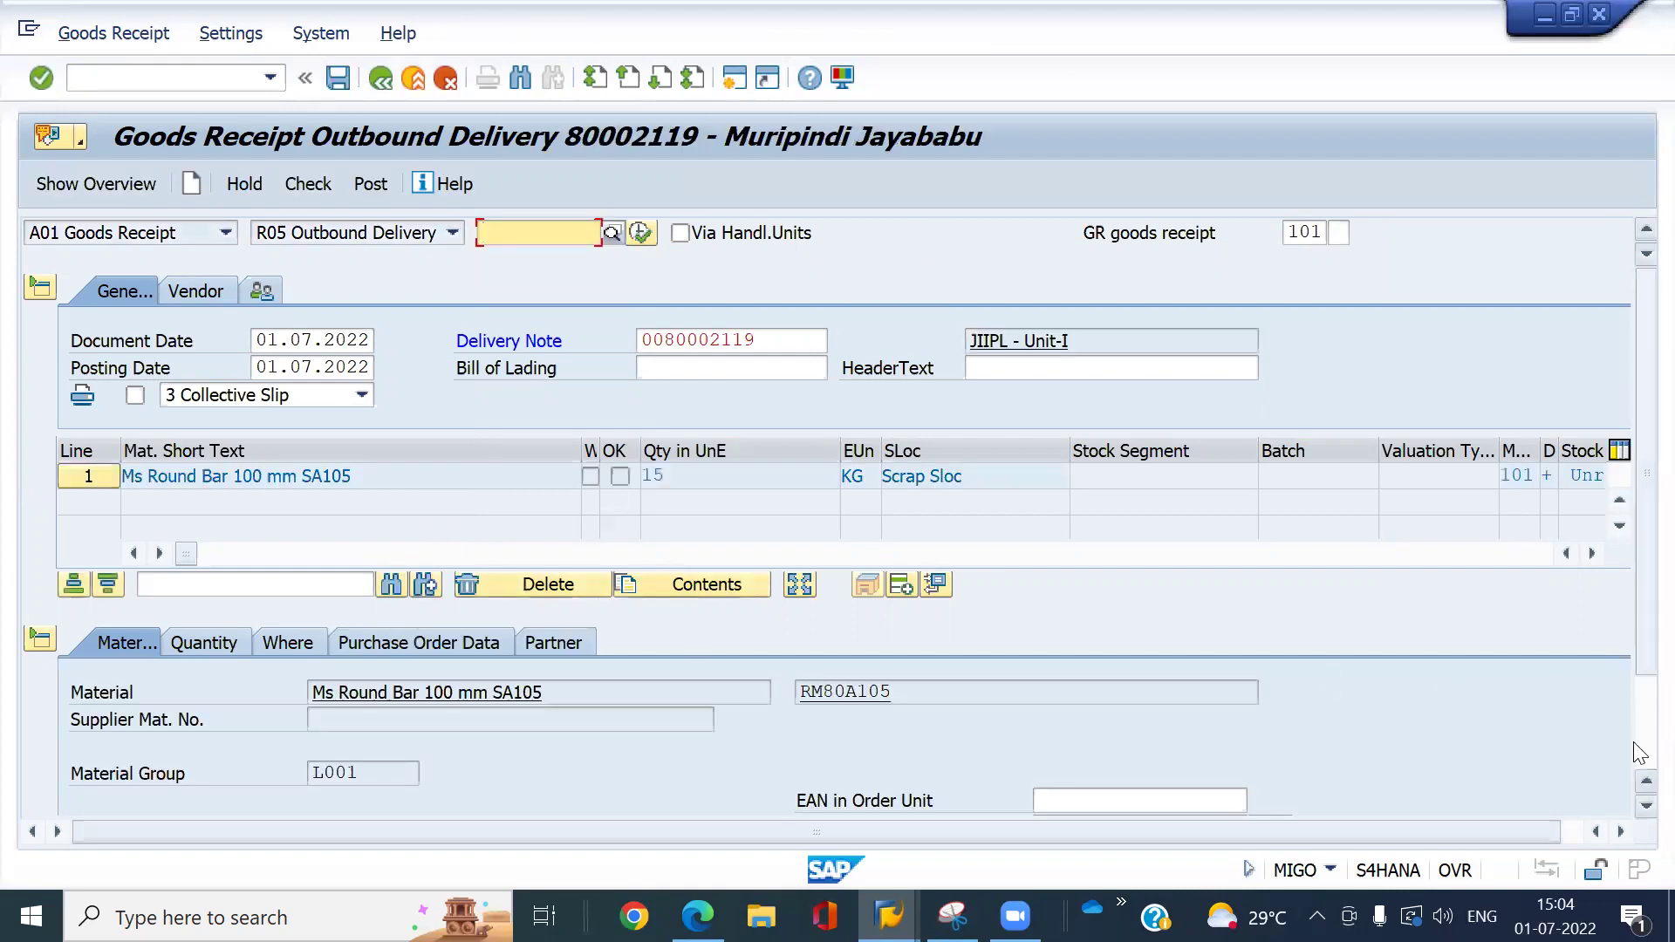
pyautogui.scroll(-3, 1646, 746)
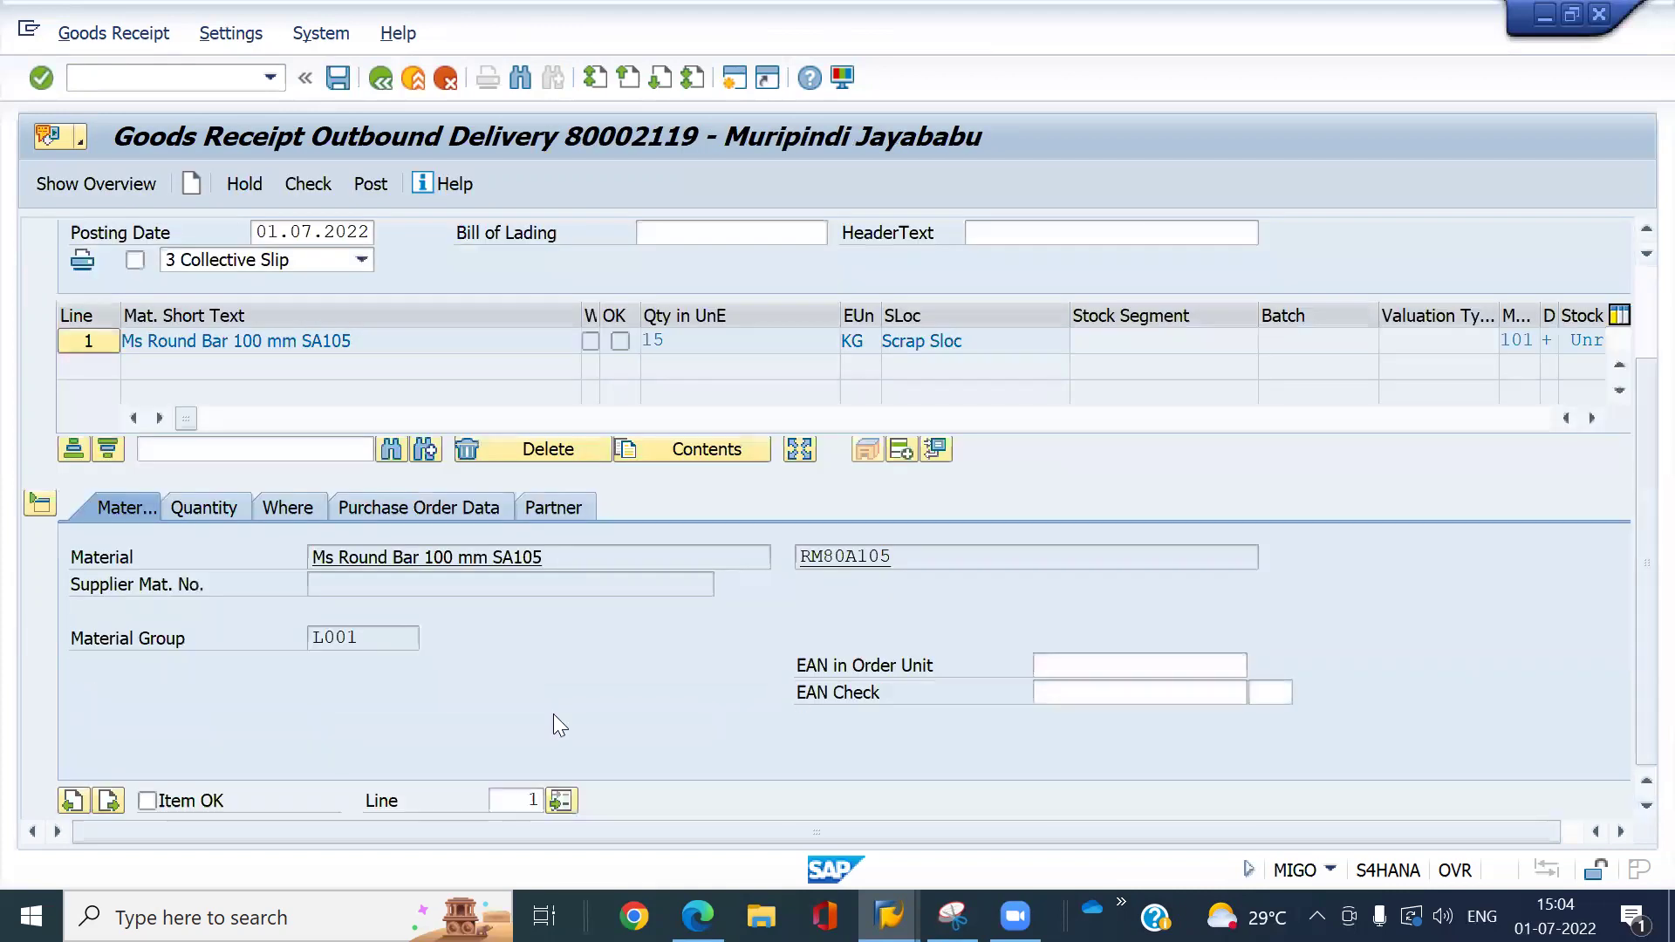
pyautogui.click(147, 800)
pyautogui.click(319, 511)
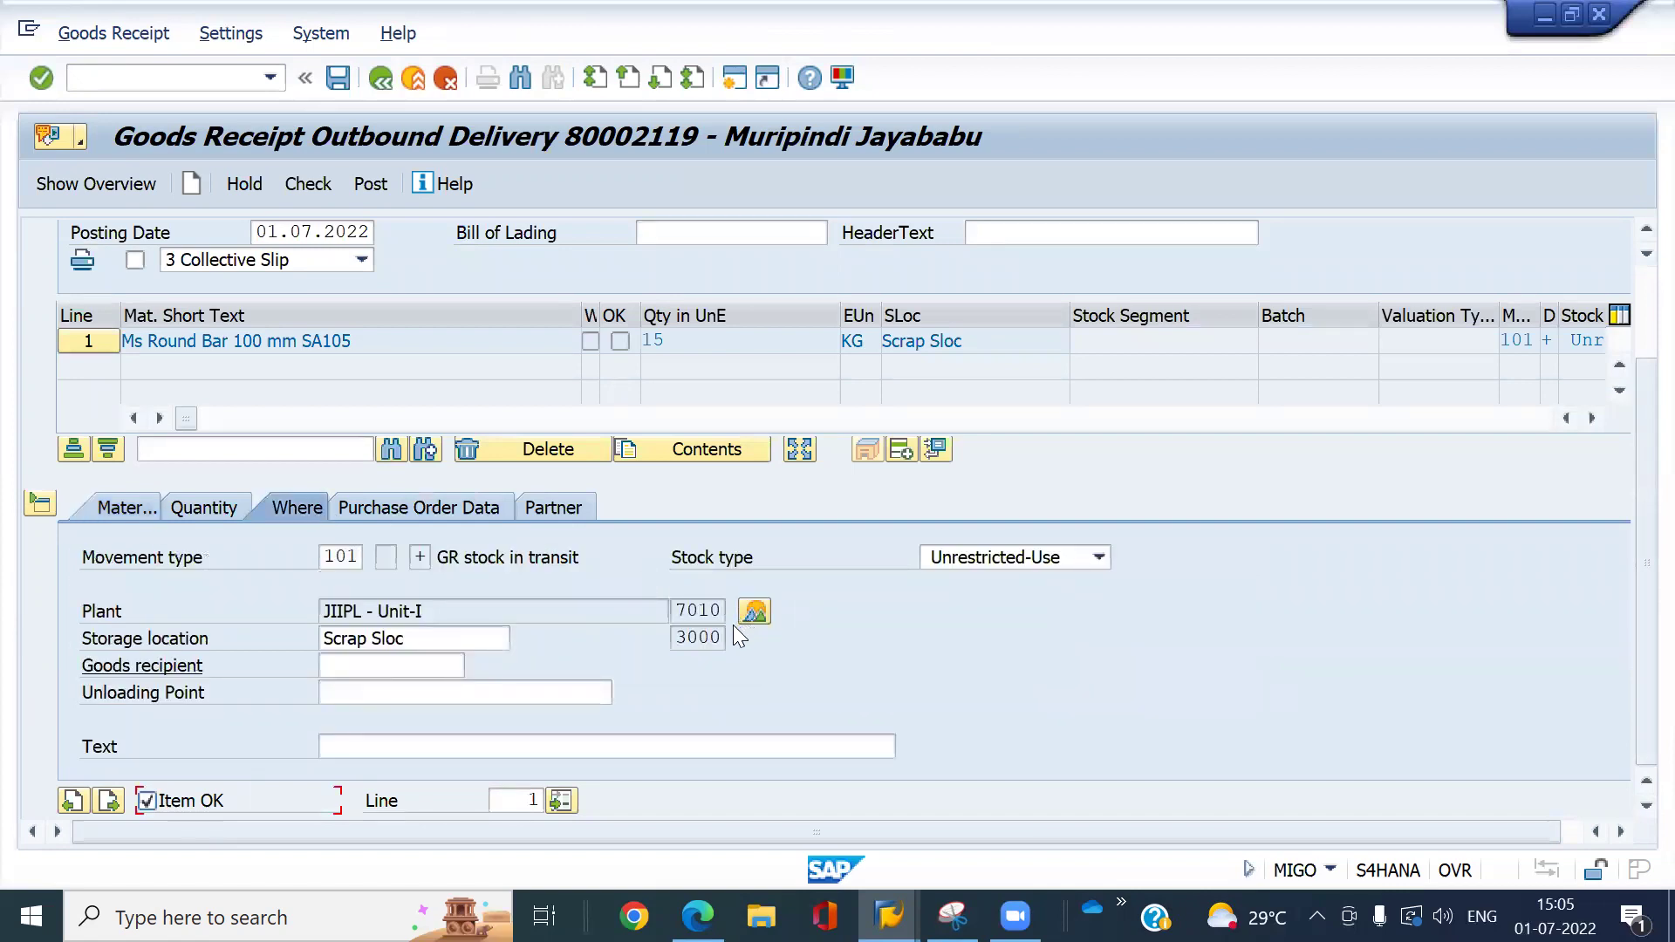
pyautogui.click(675, 636)
pyautogui.click(369, 183)
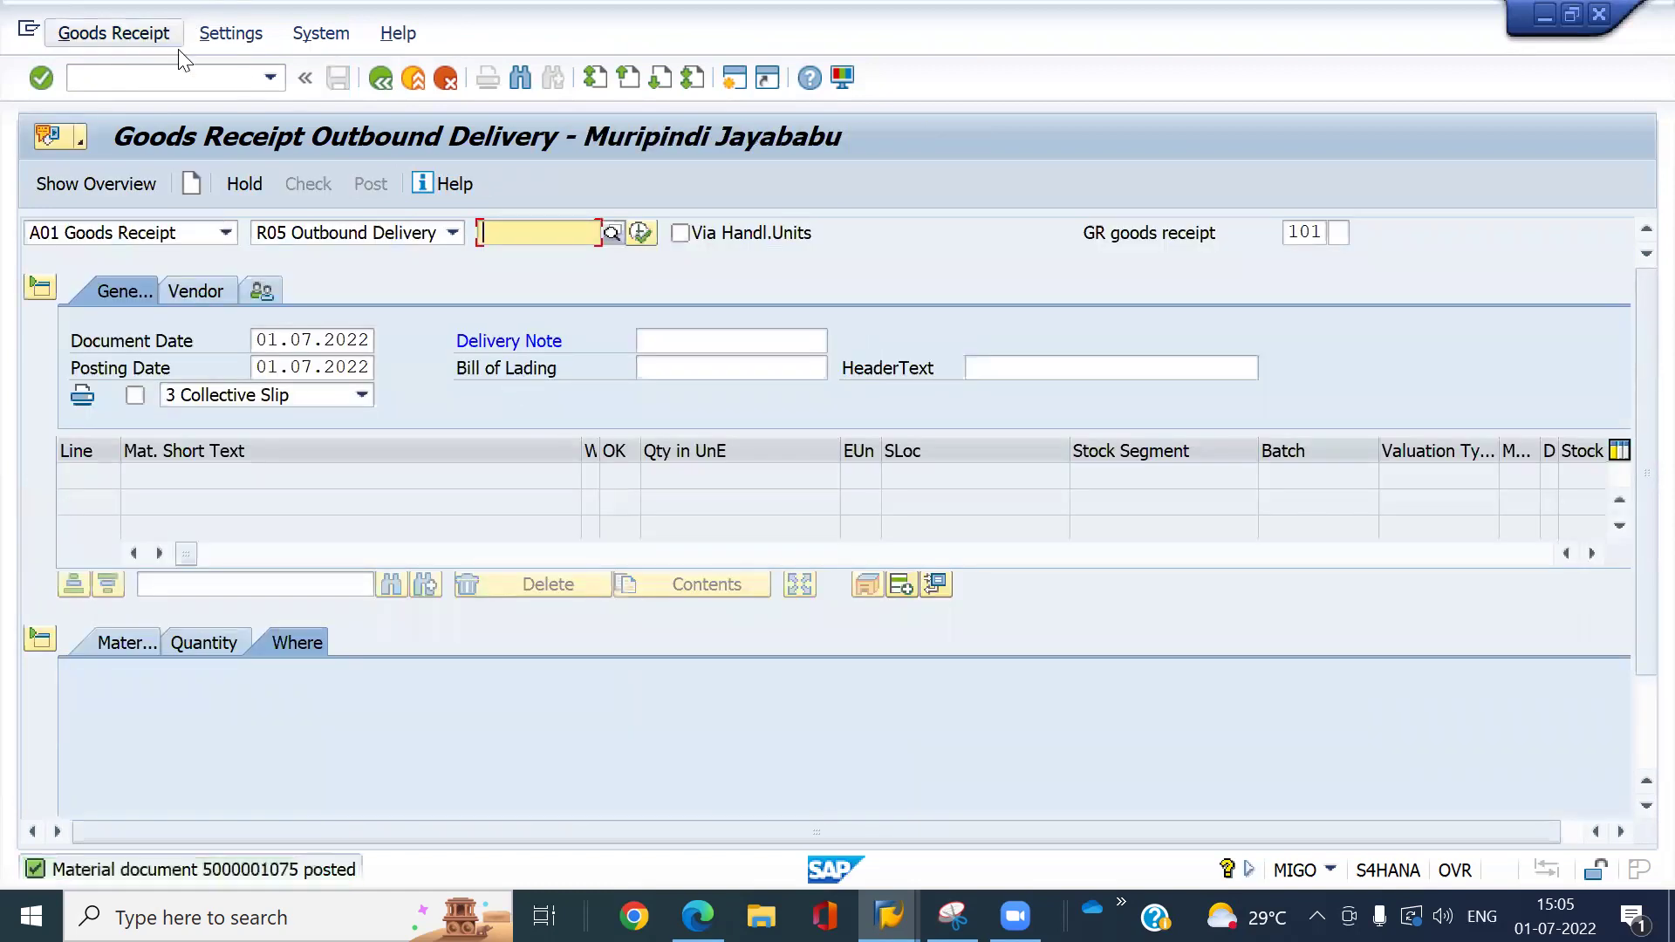
pyautogui.click(178, 77)
pyautogui.write('/nme')
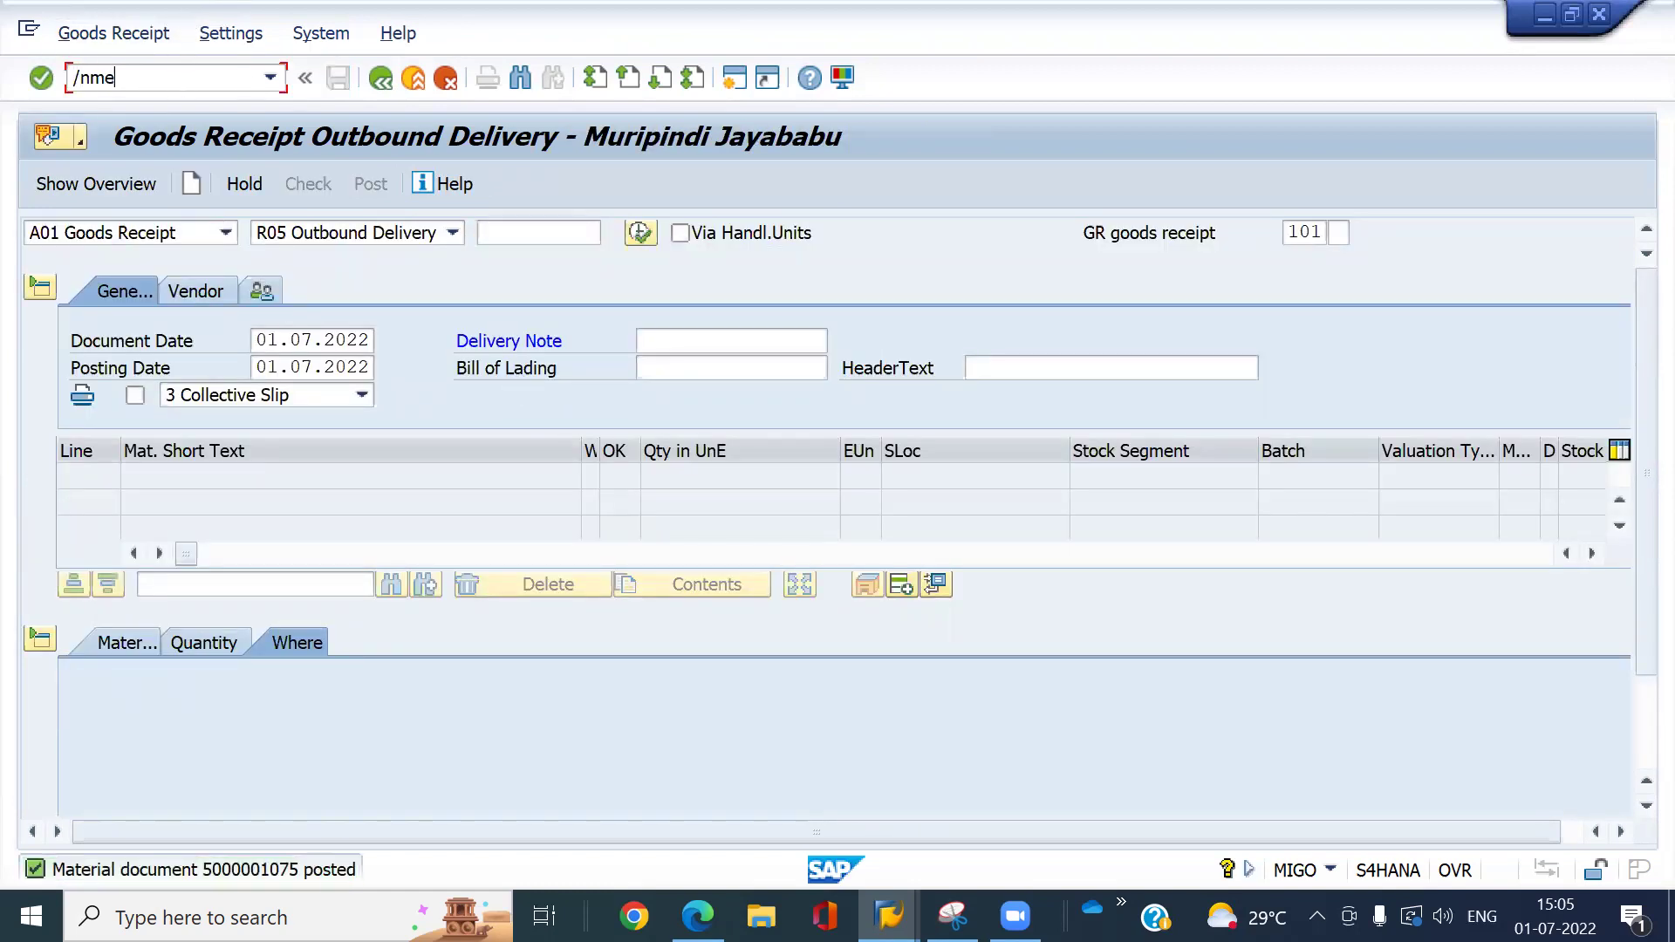
pyautogui.write('23n')
pyautogui.press('Return')
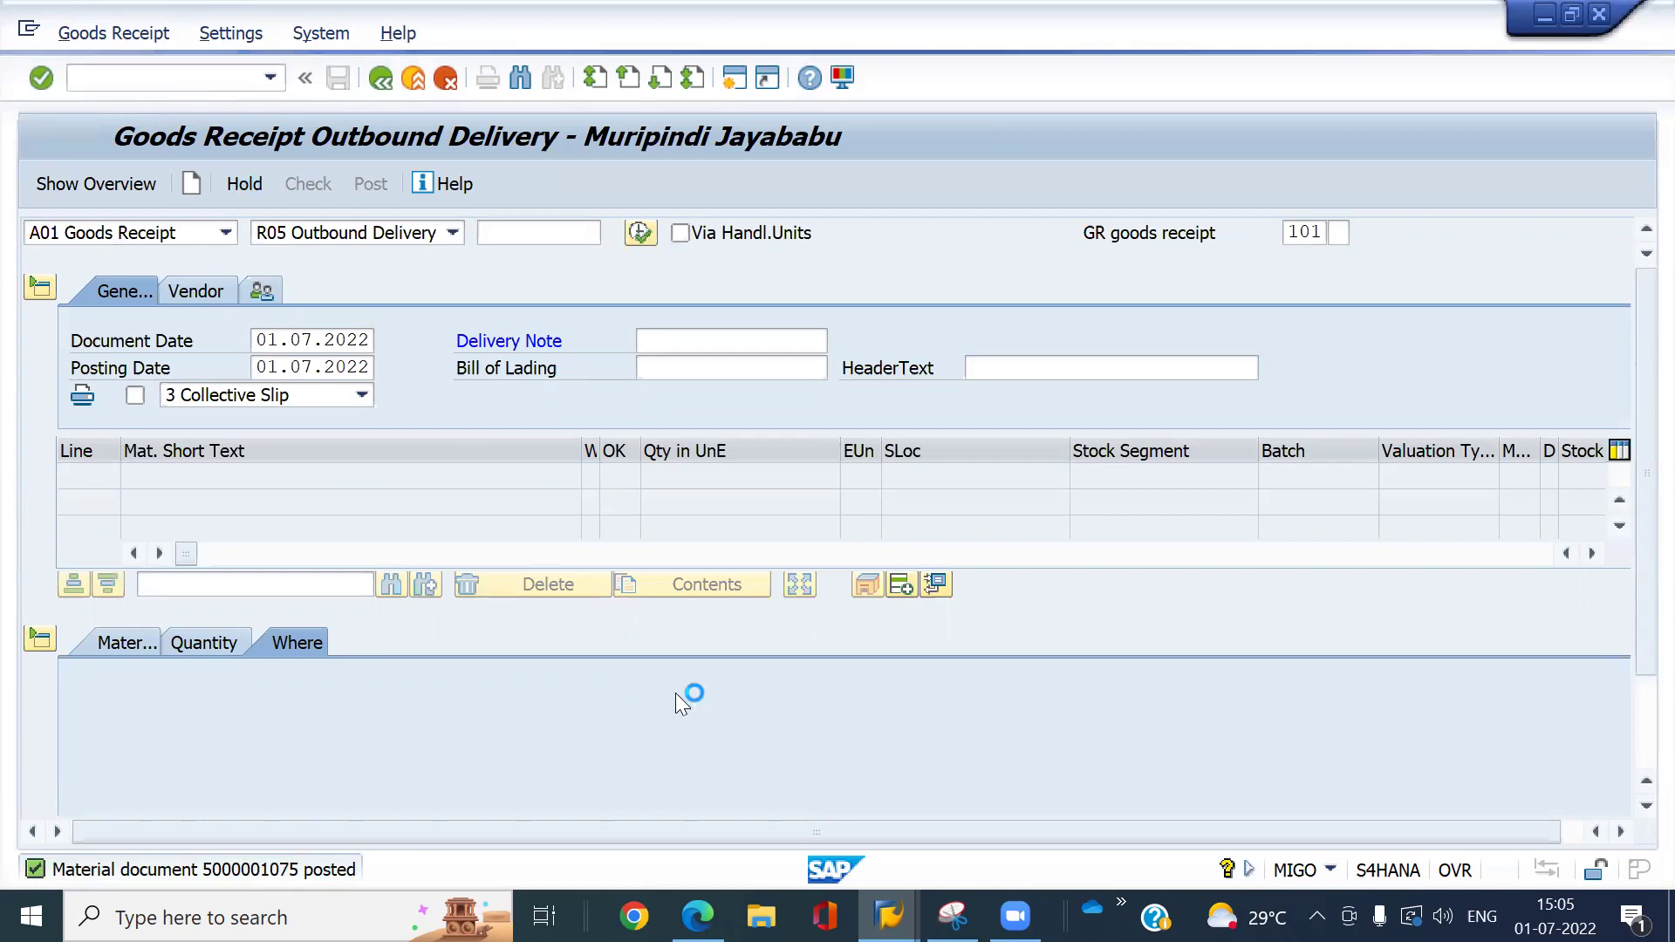